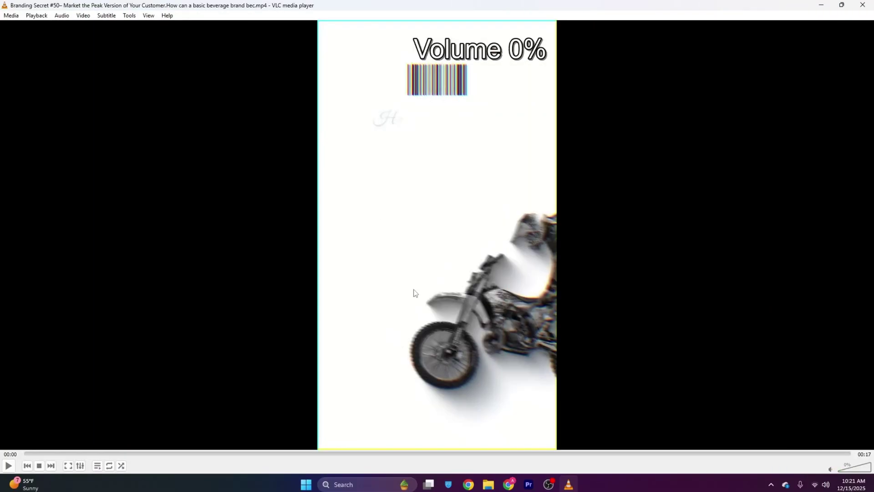
# Step: Switch to Premiere Pro and create a new color matte 1080 pixels wide and 1920 pixels high
pyautogui.click(529, 484)
pyautogui.rightClick(246, 155)
pyautogui.moveTo(273, 195)
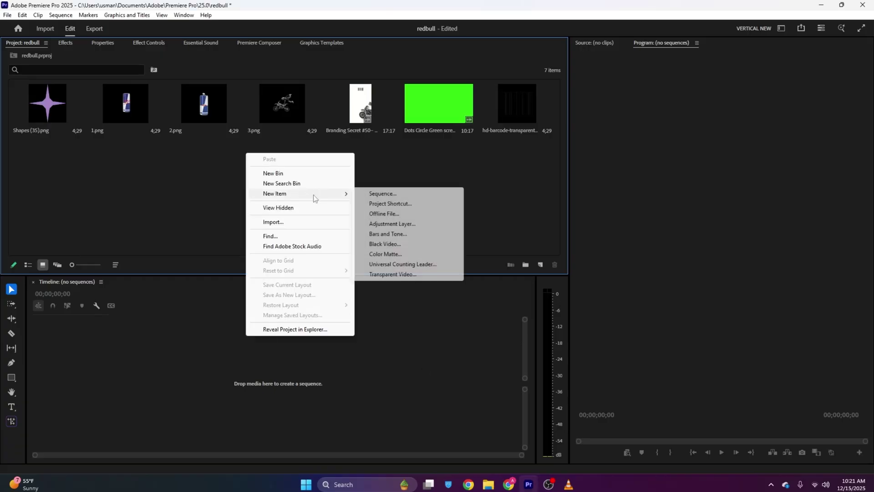
pyautogui.click(393, 253)
pyautogui.doubleClick(434, 212)
pyautogui.write('1080')
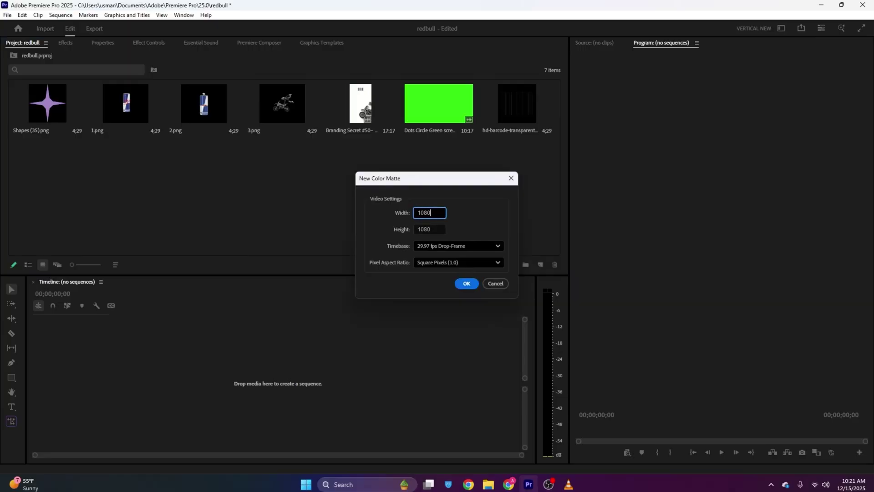
pyautogui.doubleClick(439, 228)
pyautogui.write('1')
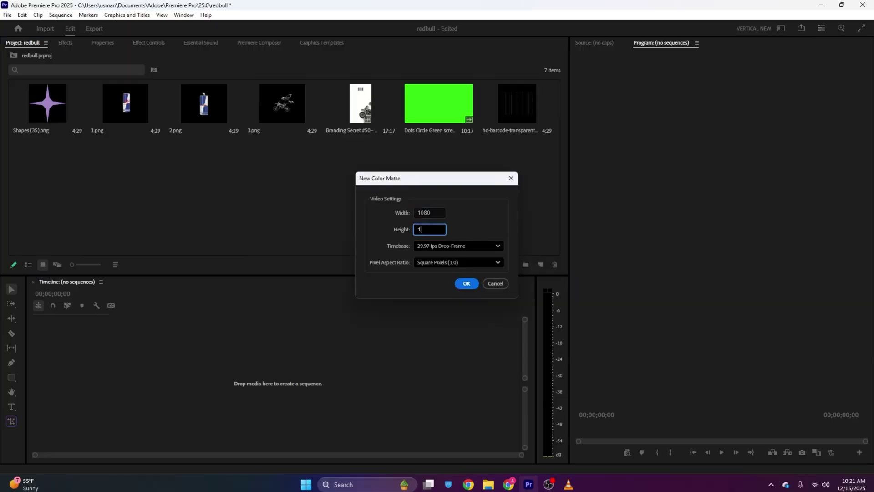
pyautogui.click(466, 283)
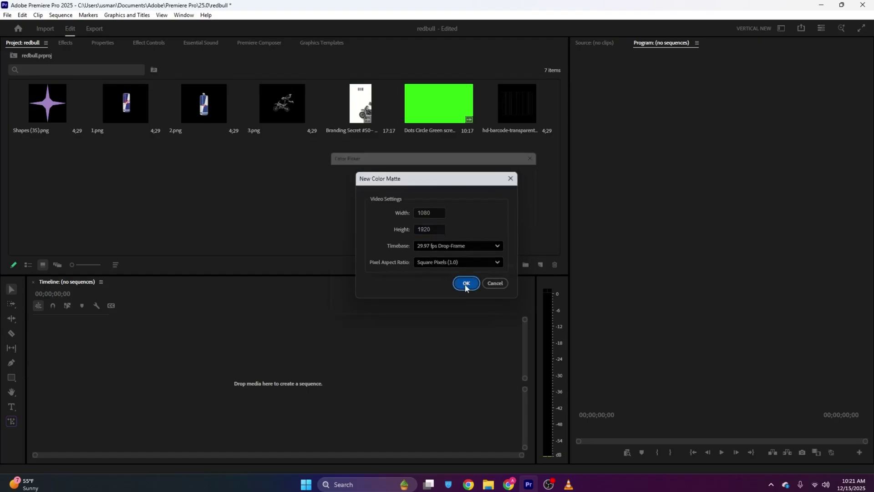
# Step: Color the new matte white (FFFFFF) and name it bg
pyautogui.click(509, 308)
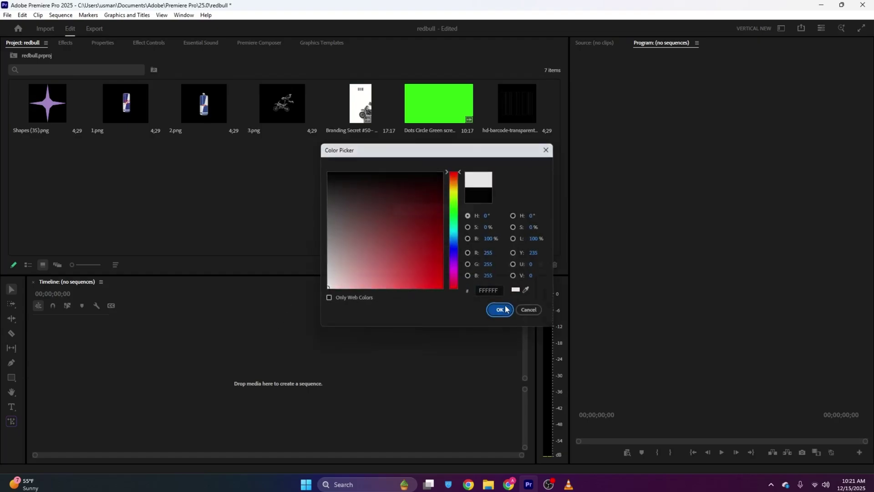
pyautogui.write('bg')
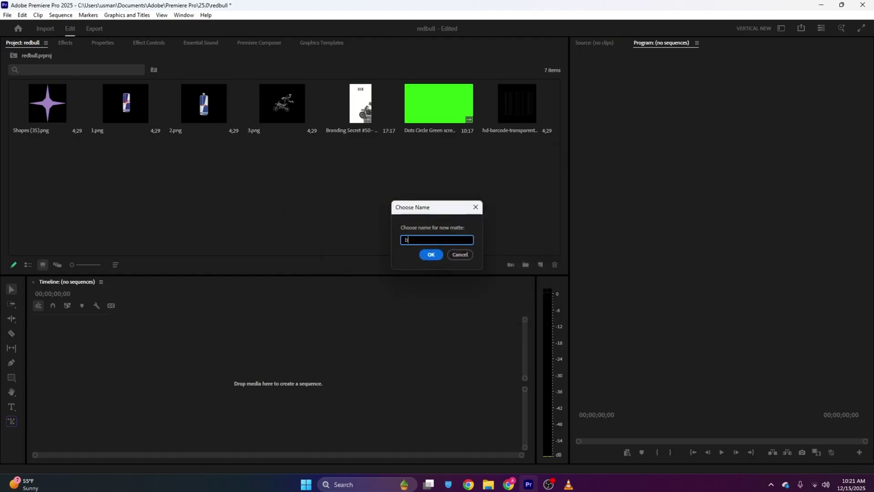
pyautogui.press('Return')
# Step: Create a sequence from the bg matte and extend its clip to about 14 seconds
pyautogui.moveTo(56, 167); pyautogui.dragTo(196, 358)
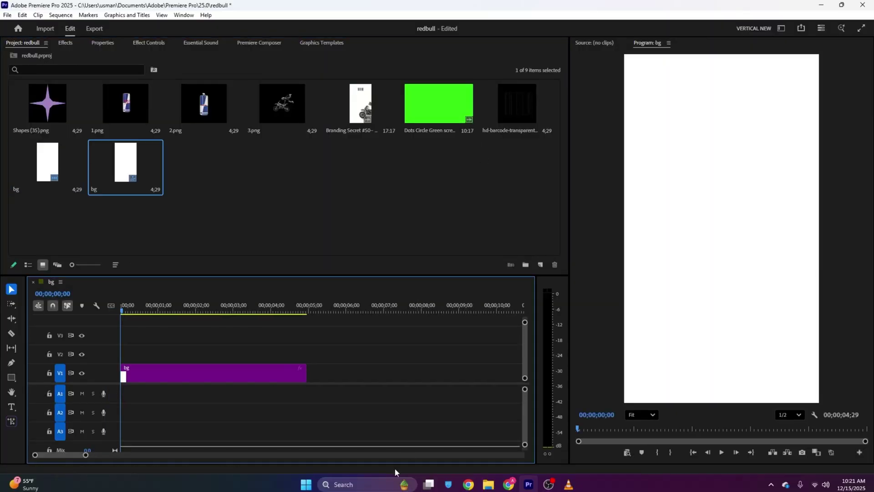
pyautogui.moveTo(306, 374); pyautogui.dragTo(468, 374)
pyautogui.moveTo(75, 455); pyautogui.dragTo(45, 457)
pyautogui.moveTo(139, 308); pyautogui.dragTo(125, 310)
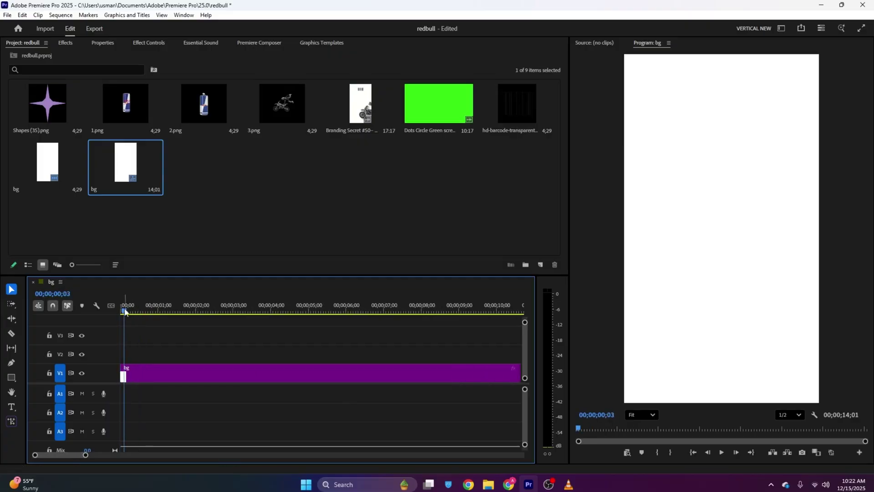
# Step: Check the reference video in VLC, then place the barcode image on track V2 in Premiere Pro and scale it to 60
pyautogui.click(336, 209)
pyautogui.click(569, 484)
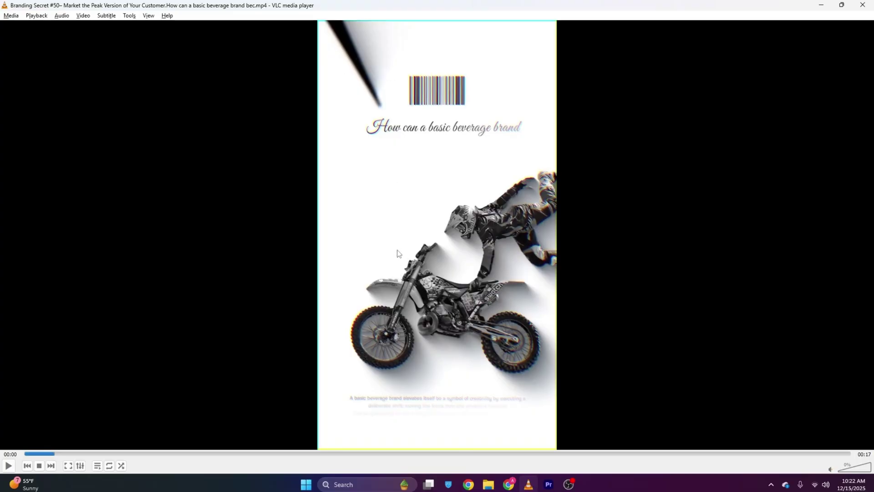
pyautogui.hotkey('alt', 'Tab')
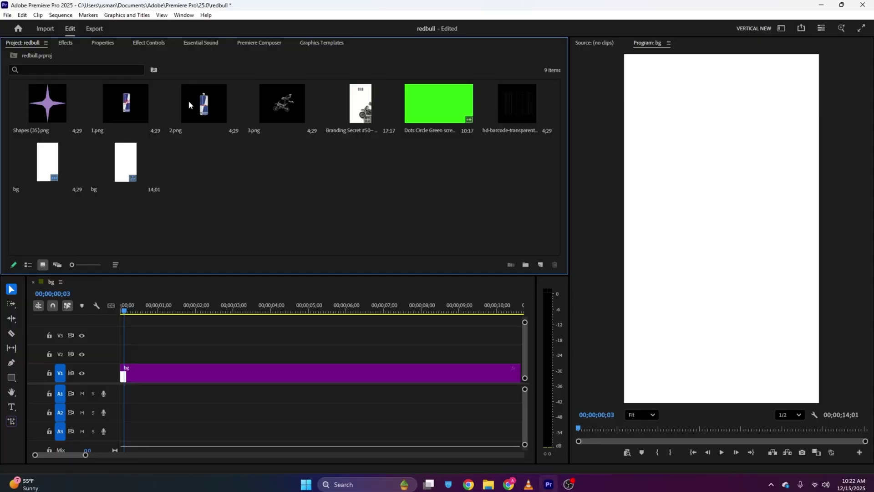
pyautogui.moveTo(492, 103); pyautogui.dragTo(123, 357)
pyautogui.click(137, 45)
pyautogui.moveTo(169, 101); pyautogui.dragTo(151, 100)
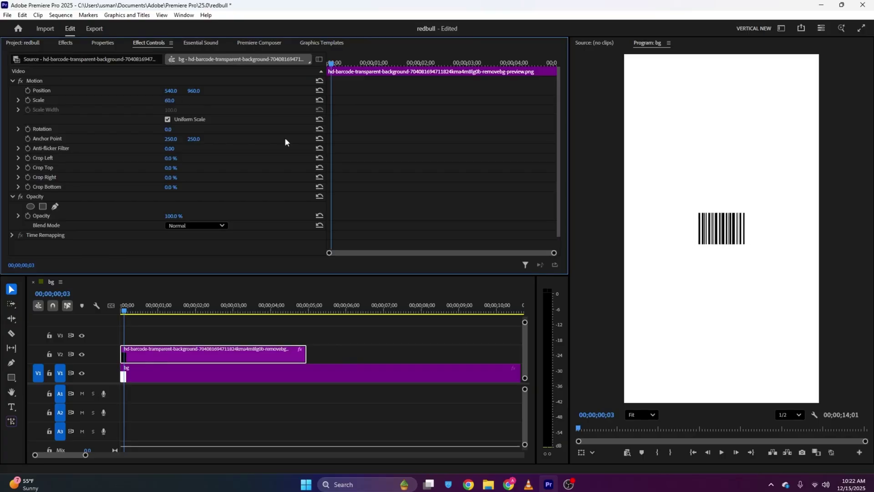
# Step: Move the barcode up near the top of the frame, to a position of about 532, 359
pyautogui.click(727, 227)
pyautogui.moveTo(736, 243); pyautogui.dragTo(734, 135)
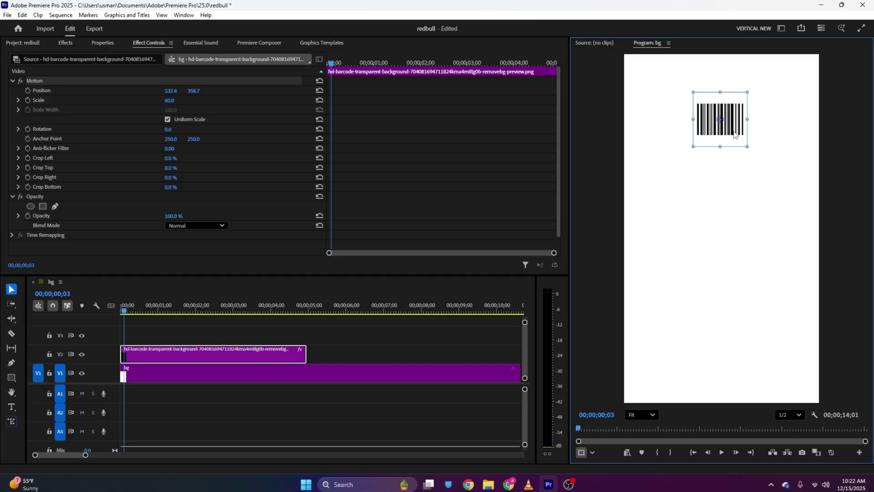
pyautogui.click(146, 337)
# Step: Place Shapes (35).png on track V3 at the sequence start and compare it with the reference video in VLC
pyautogui.click(23, 42)
pyautogui.moveTo(47, 107); pyautogui.dragTo(141, 332)
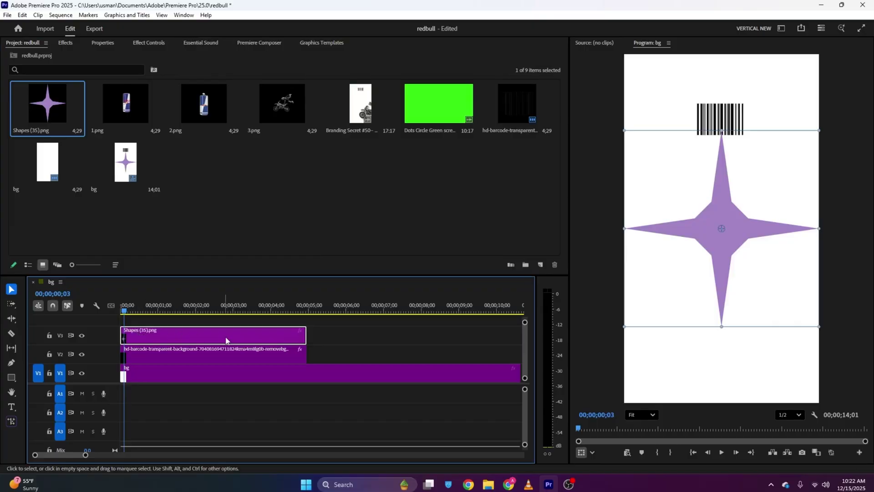
pyautogui.hotkey('alt', 'Tab')
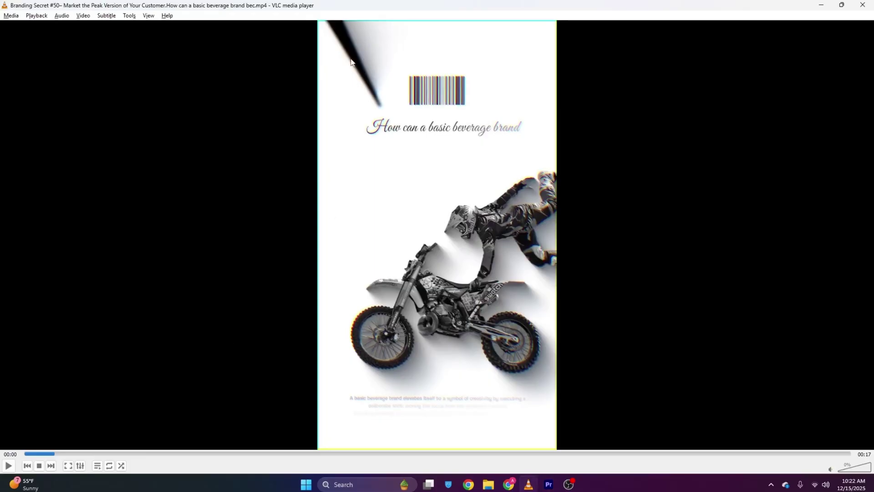
pyautogui.hotkey('alt', 'Tab')
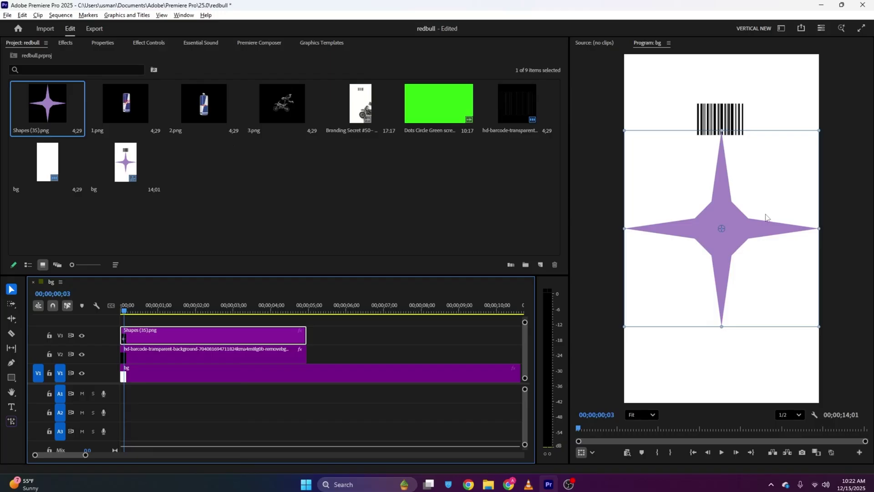
# Step: Search the effects for Tint and apply it to the star shape clip on V3
pyautogui.click(65, 42)
pyautogui.click(48, 58)
pyautogui.write('fi')
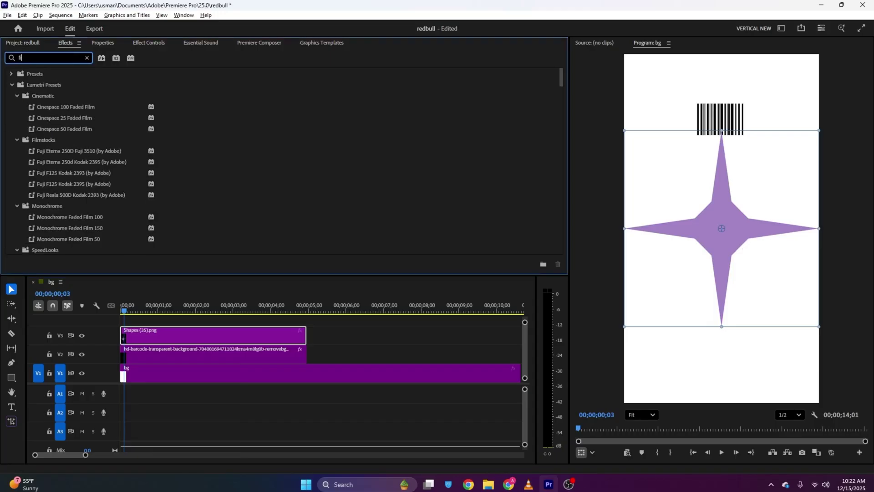
pyautogui.press('BackSpace')
pyautogui.press('BackSpace')
pyautogui.write('tin')
pyautogui.moveTo(63, 161); pyautogui.dragTo(183, 341)
# Step: Set the Tint effect's Map White To color to black so the star is black
pyautogui.click(144, 42)
pyautogui.scroll(-5, 111, 155)
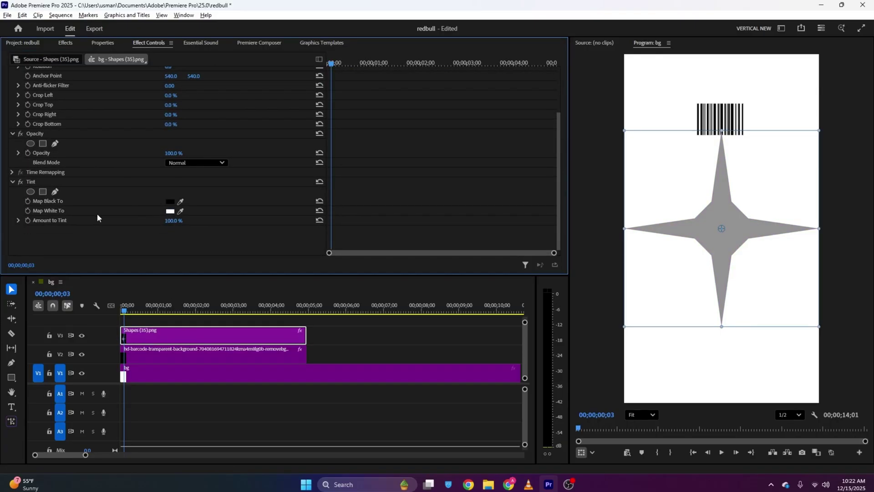
pyautogui.click(170, 211)
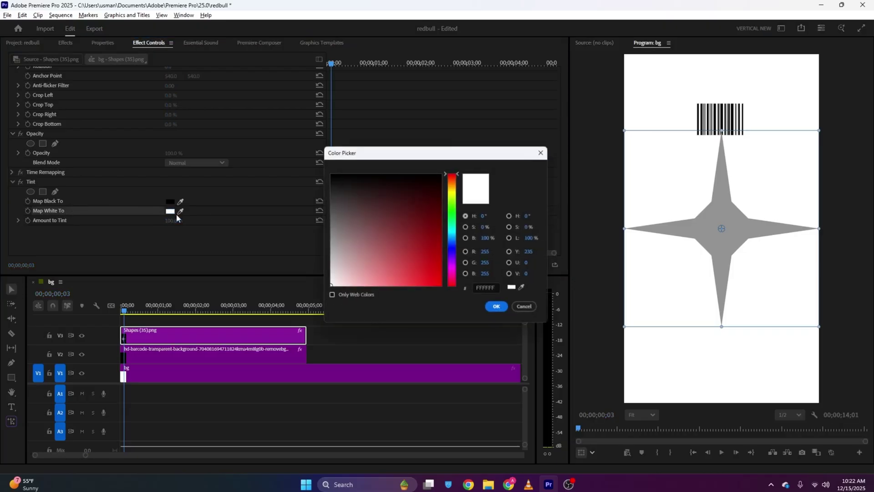
pyautogui.click(489, 310)
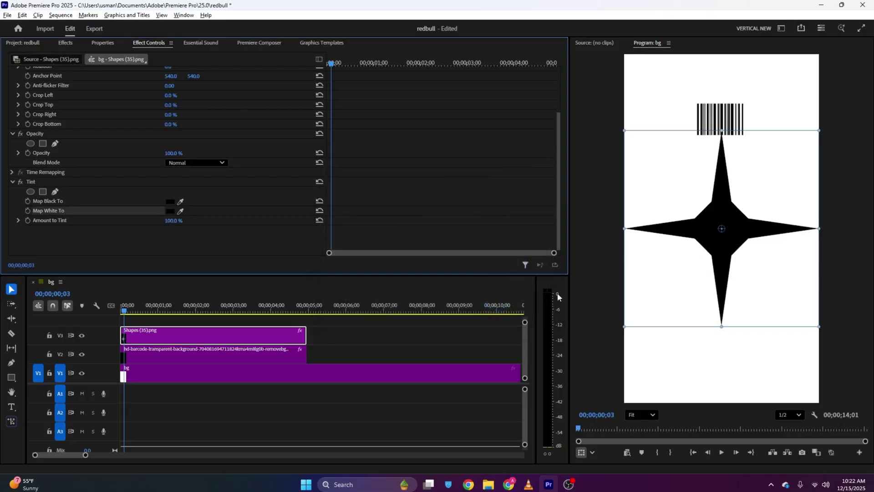
pyautogui.click(426, 330)
# Step: Move the star into the upper-left corner of the frame, to a position of about -83, 58
pyautogui.click(695, 237)
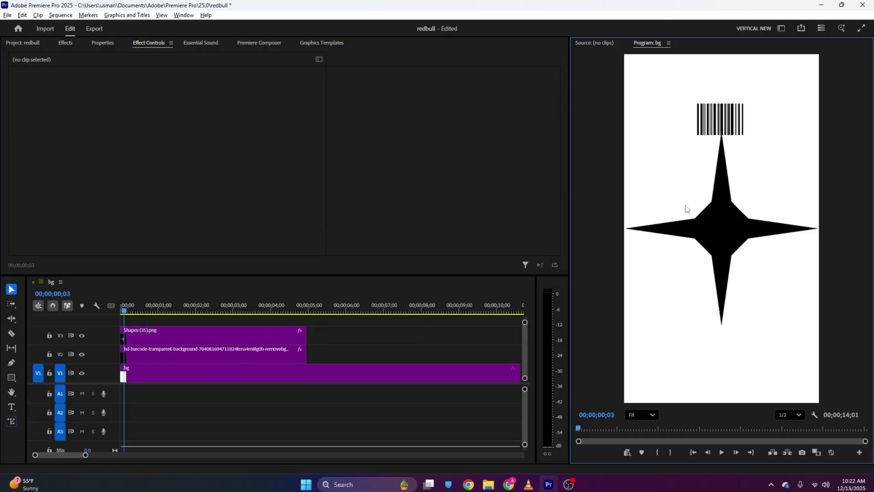
pyautogui.click(735, 231)
pyautogui.moveTo(734, 231); pyautogui.dragTo(638, 62)
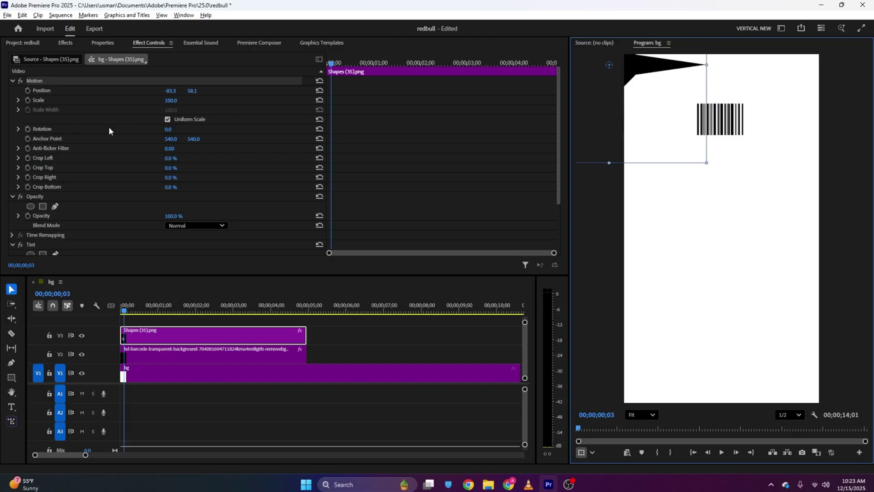
# Step: Keyframe the star's rotation from 0 at the clip start to 360 degrees at 00;00;02;05
pyautogui.click(27, 129)
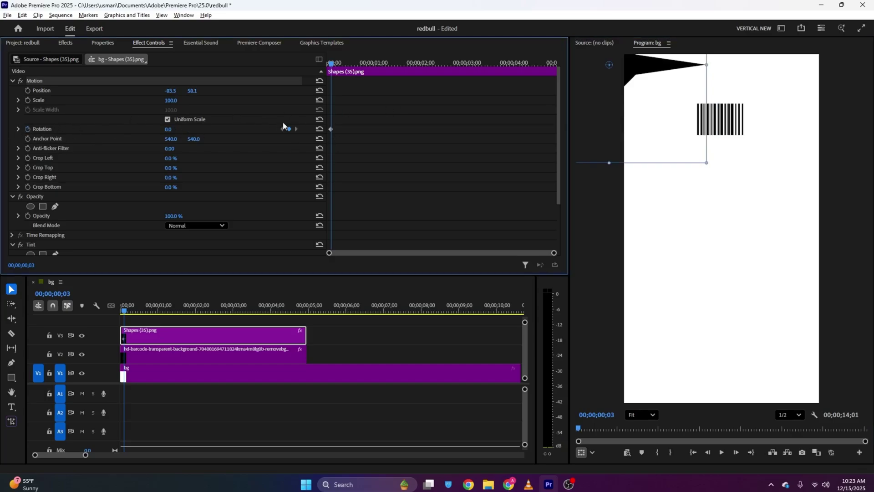
pyautogui.moveTo(333, 129); pyautogui.dragTo(399, 130)
pyautogui.moveTo(341, 64); pyautogui.dragTo(427, 66)
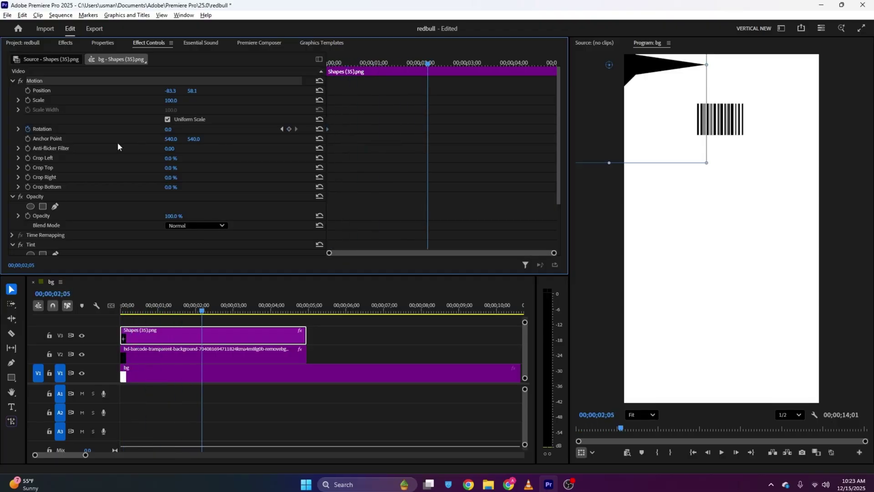
pyautogui.click(169, 129)
pyautogui.doubleClick(173, 128)
pyautogui.write('360')
pyautogui.press('Return')
# Step: Move the star's ending rotation keyframe to about 4 seconds and play back the spin
pyautogui.moveTo(431, 129); pyautogui.dragTo(524, 136)
pyautogui.moveTo(405, 64); pyautogui.dragTo(305, 65)
pyautogui.press('space')
pyautogui.press('space')
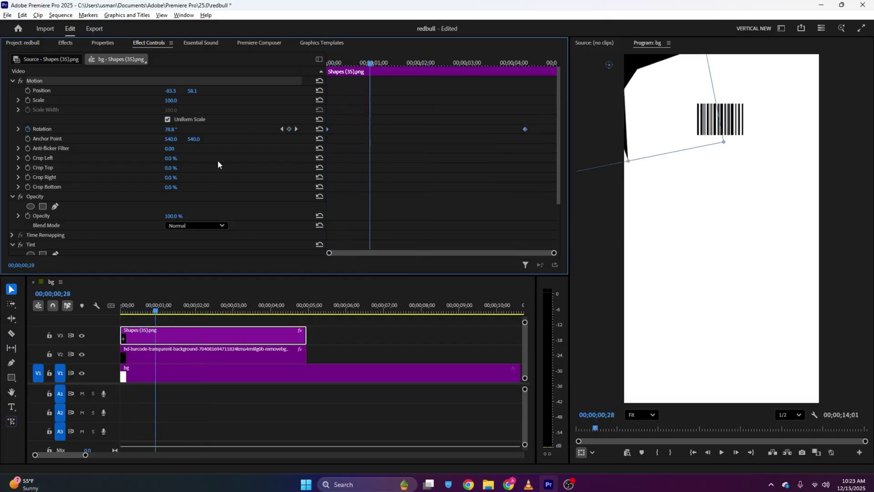
# Step: Apply Ease In interpolation to the star's rotation keyframes and play back the animation
pyautogui.rightClick(525, 130)
pyautogui.click(581, 248)
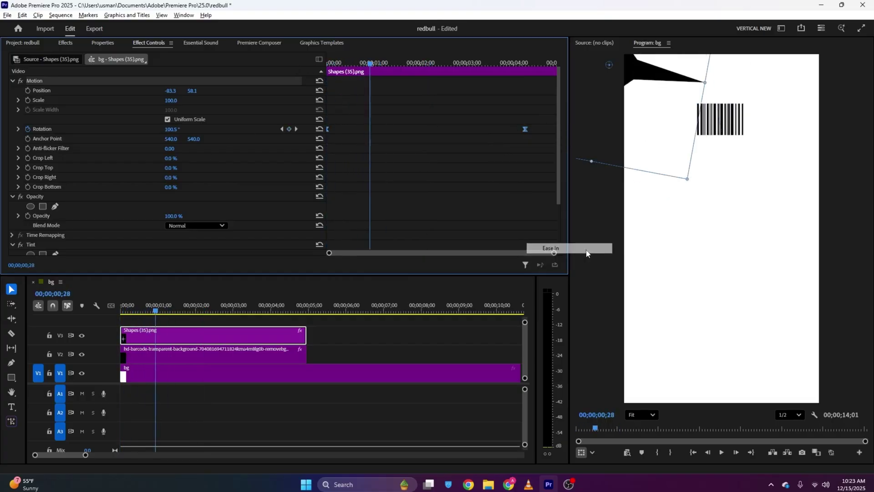
pyautogui.moveTo(369, 63); pyautogui.dragTo(311, 65)
pyautogui.press('space')
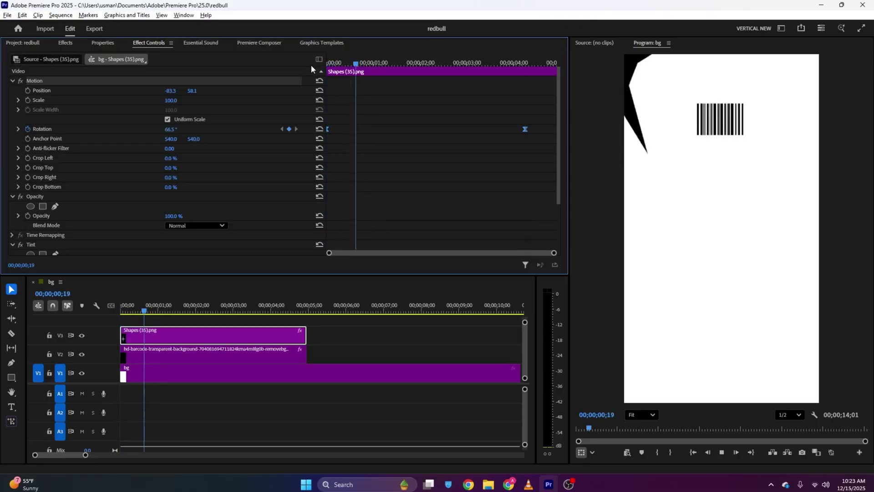
pyautogui.press('space')
# Step: Review the opening of the reference video in VLC, then add 3.png on track V4 at the sequence start in Premiere Pro
pyautogui.click(528, 484)
pyautogui.press('space')
pyautogui.press('space')
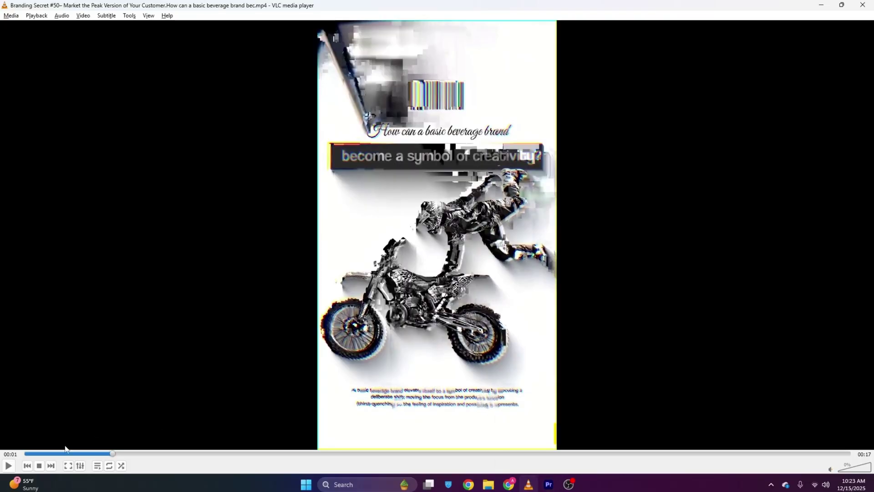
pyautogui.moveTo(89, 457)
pyautogui.mouseDown()
pyautogui.moveTo(24, 456)
pyautogui.moveTo(75, 461)
pyautogui.mouseUp()
pyautogui.hotkey('alt', 'Tab')
pyautogui.click(23, 41)
pyautogui.moveTo(282, 108); pyautogui.dragTo(121, 321)
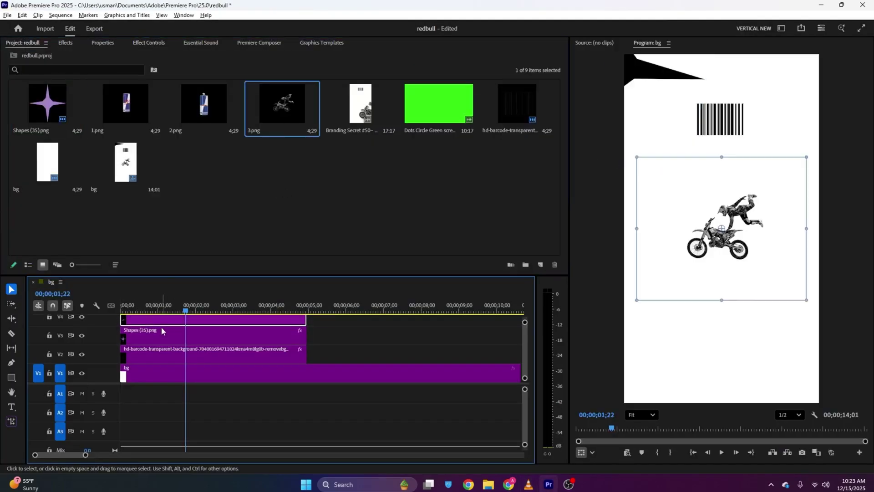
# Step: Scale the motocross rider image to 242% and move it to a position of about 502, 1228
pyautogui.click(139, 42)
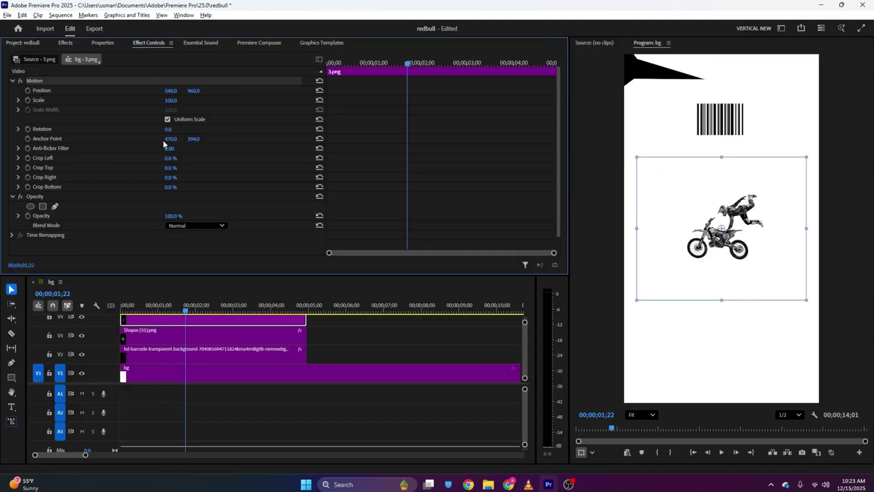
pyautogui.click(103, 43)
pyautogui.moveTo(238, 137); pyautogui.dragTo(346, 142)
pyautogui.moveTo(779, 217); pyautogui.dragTo(778, 255)
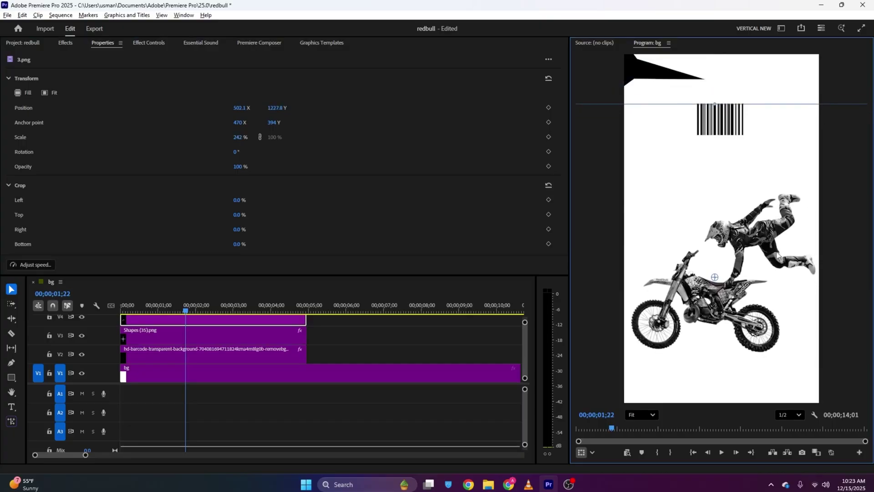
# Step: Keyframe the rider's position and rotation at 00;00;01;22, set X to about 1457 and rotation to 21° at the start, and preview the slide-in
pyautogui.click(141, 44)
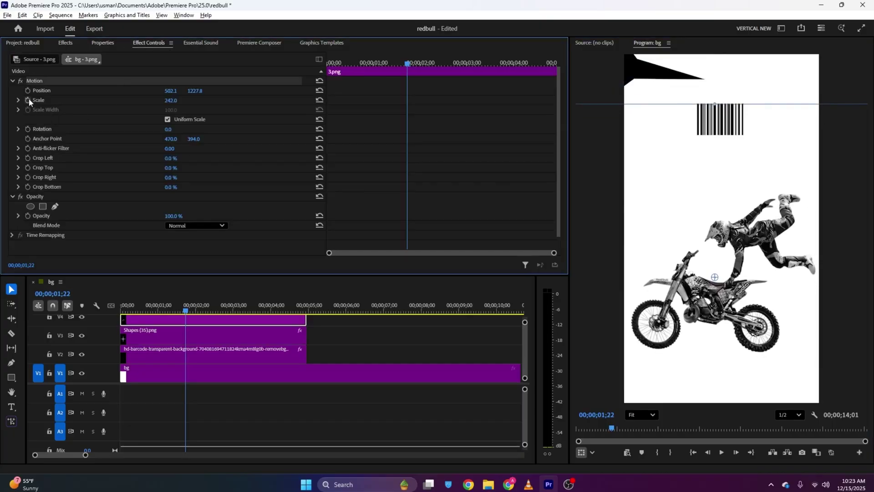
pyautogui.click(27, 129)
pyautogui.press('Home')
pyautogui.moveTo(171, 90); pyautogui.dragTo(586, 91)
pyautogui.moveTo(166, 132); pyautogui.dragTo(176, 132)
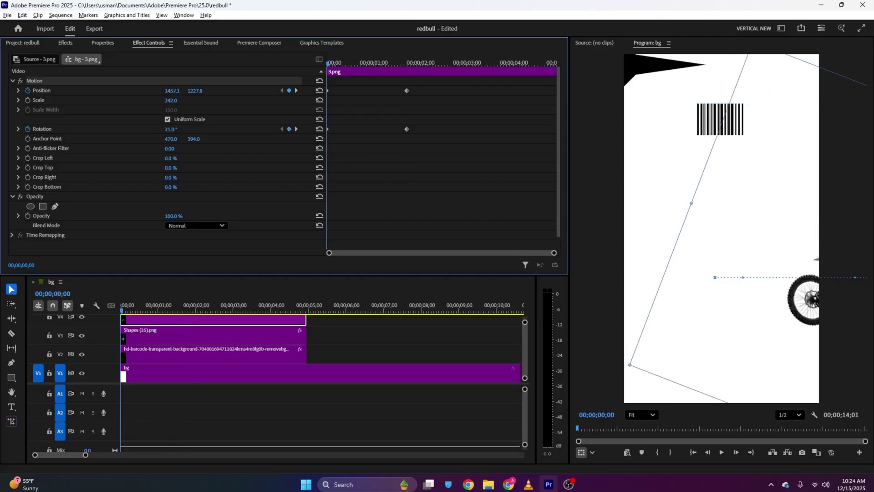
pyautogui.press('space')
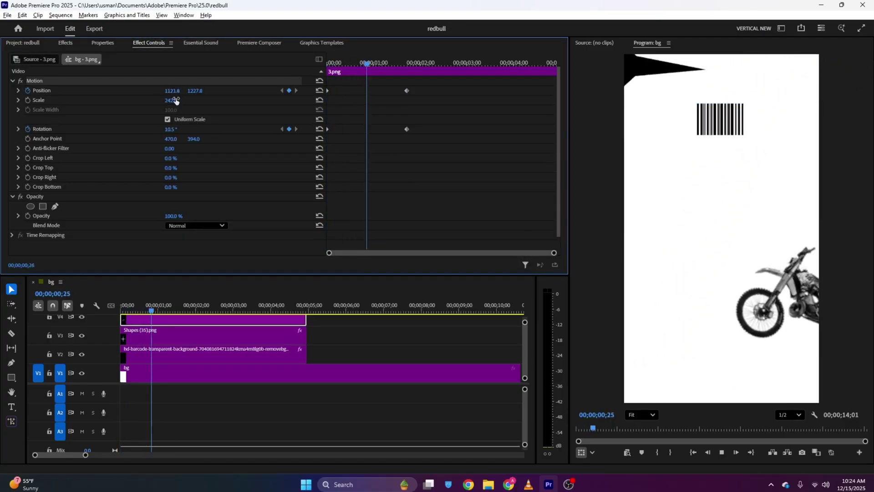
pyautogui.press('space')
# Step: Apply Ease In interpolation to all of the rider's position and rotation keyframes
pyautogui.moveTo(408, 78); pyautogui.dragTo(370, 147)
pyautogui.rightClick(409, 130)
pyautogui.moveTo(455, 203)
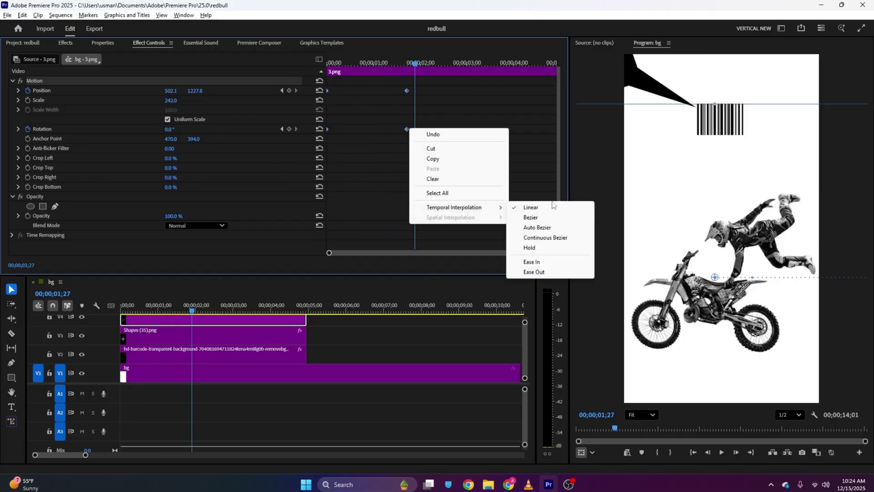
pyautogui.click(573, 258)
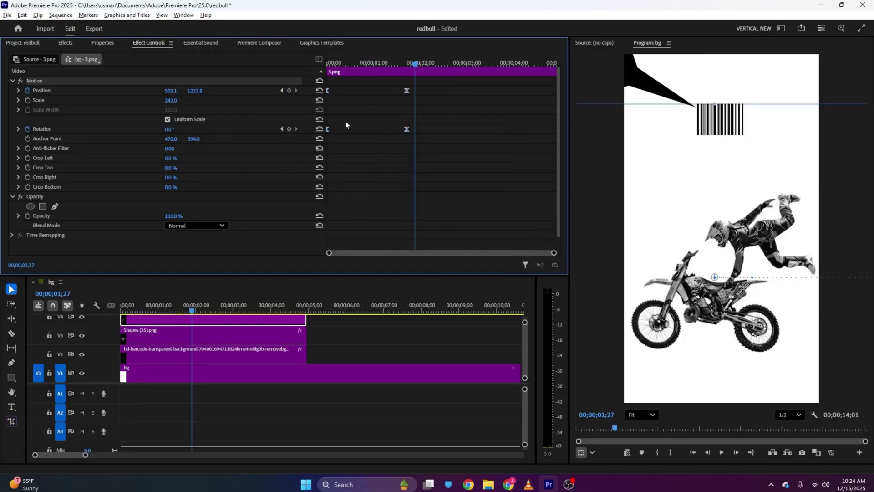
# Step: Reshape the rider's position velocity curve to peak early and ease out gradually, and preview the slide-in from the sequence start
pyautogui.click(18, 90)
pyautogui.moveTo(414, 78); pyautogui.dragTo(331, 120)
pyautogui.moveTo(394, 119); pyautogui.dragTo(373, 119)
pyautogui.press('Home')
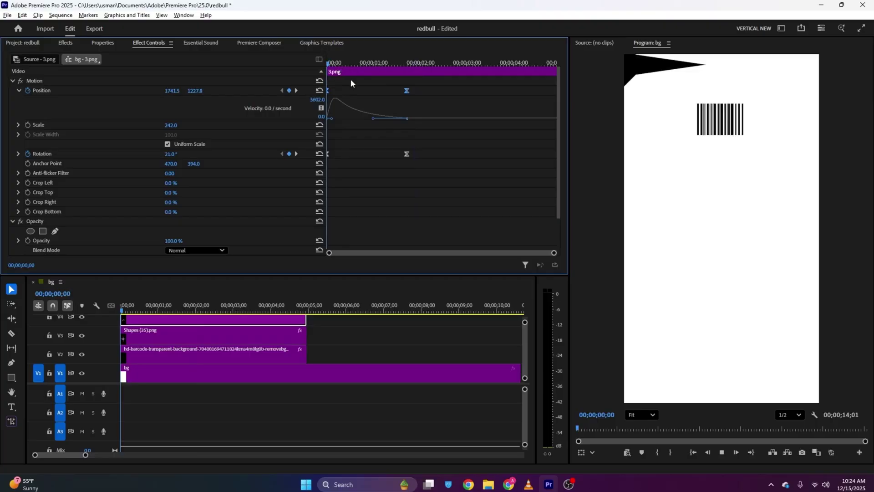
pyautogui.press('space')
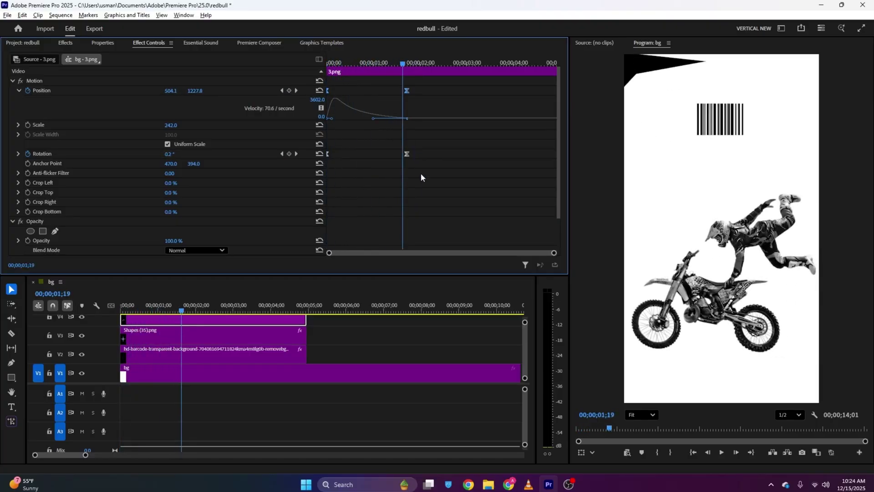
# Step: Check the title text in the VLC reference video, then add Premiere Composer's Fade Characters Together preset above the rider at the sequence start
pyautogui.click(377, 306)
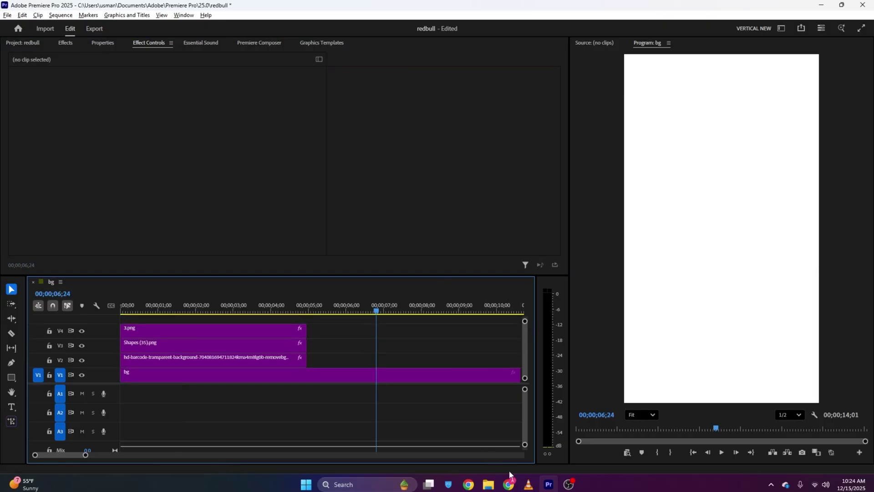
pyautogui.click(528, 484)
pyautogui.moveTo(80, 456); pyautogui.dragTo(128, 457)
pyautogui.hotkey('alt', 'Tab')
pyautogui.click(259, 42)
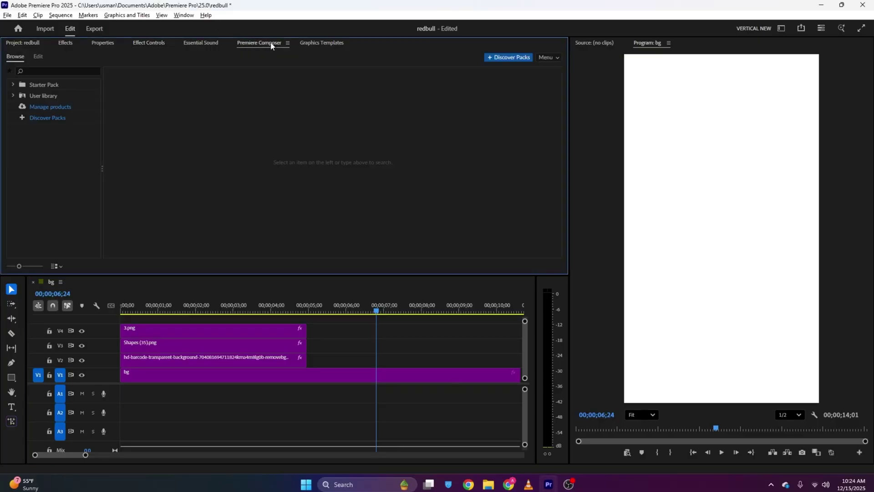
pyautogui.click(13, 84)
pyautogui.click(44, 107)
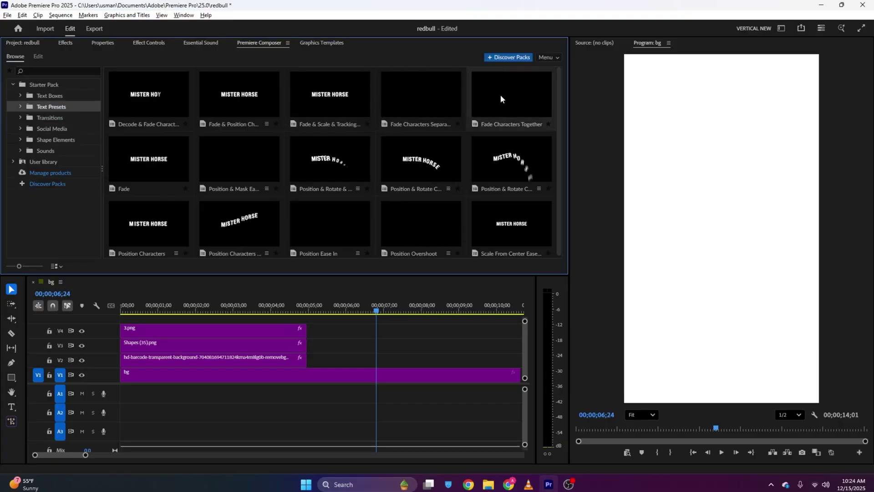
pyautogui.moveTo(510, 98); pyautogui.dragTo(132, 318)
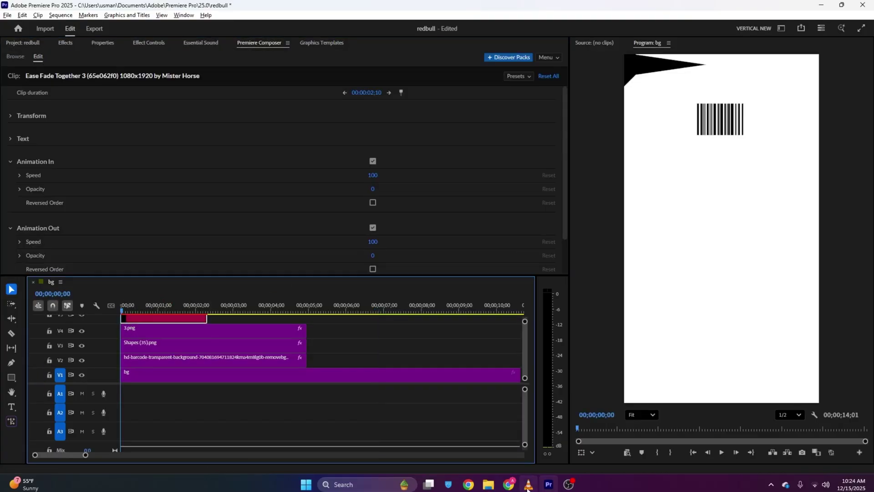
# Step: Check the title wording in the VLC reference, then set the title text in Premiere Pro to "How can a basic bevrage brand"
pyautogui.click(528, 484)
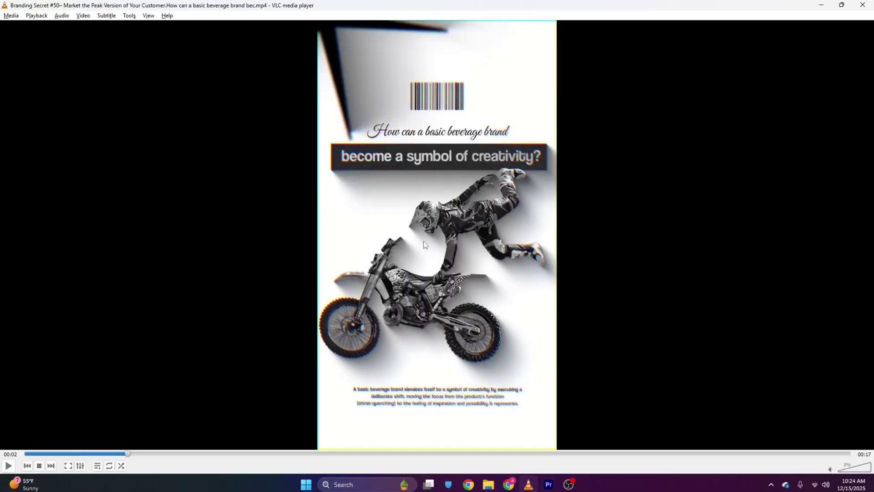
pyautogui.hotkey('alt', 'Tab')
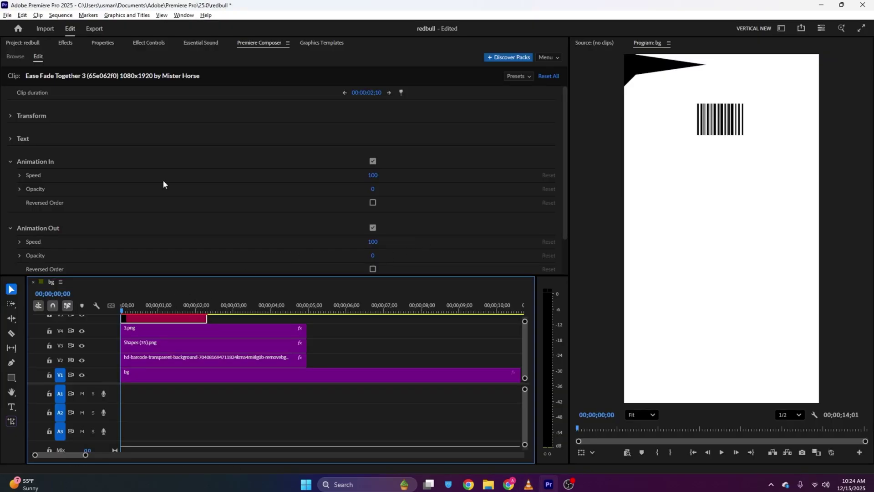
pyautogui.hotkey('alt', 'Tab')
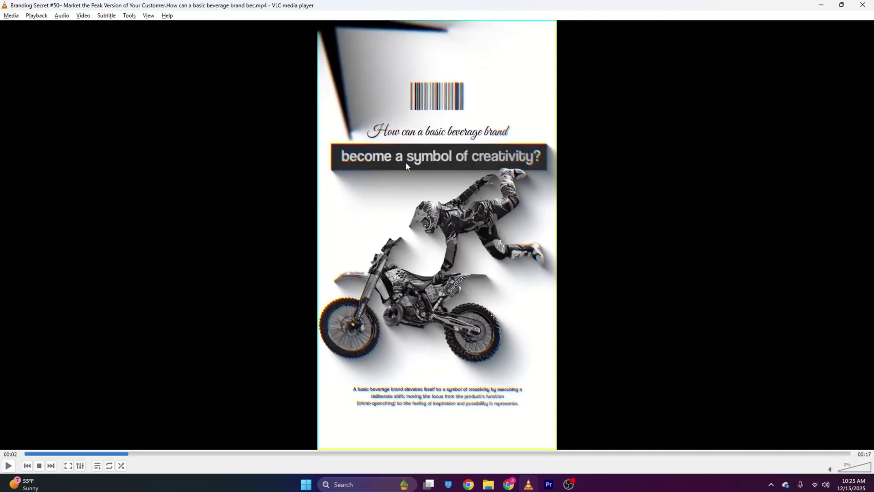
pyautogui.hotkey('alt', 'Tab')
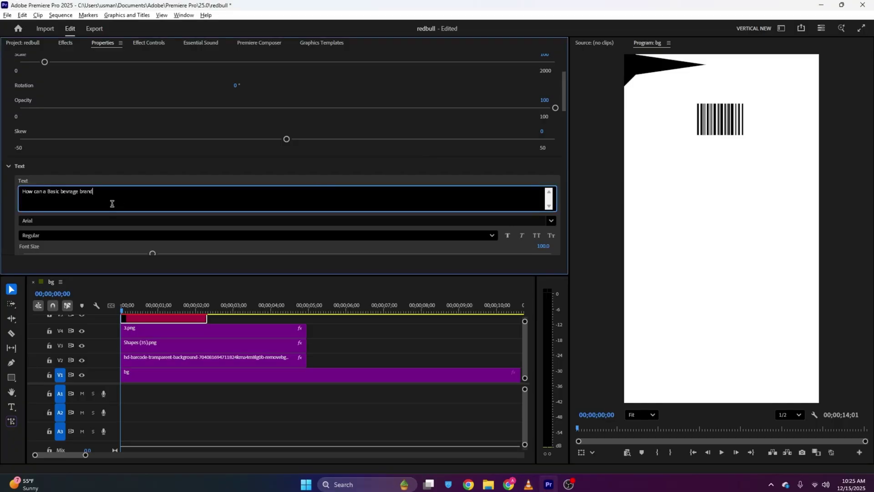
pyautogui.click(51, 192)
pyautogui.press('BackSpace')
pyautogui.write('b')
pyautogui.click(86, 183)
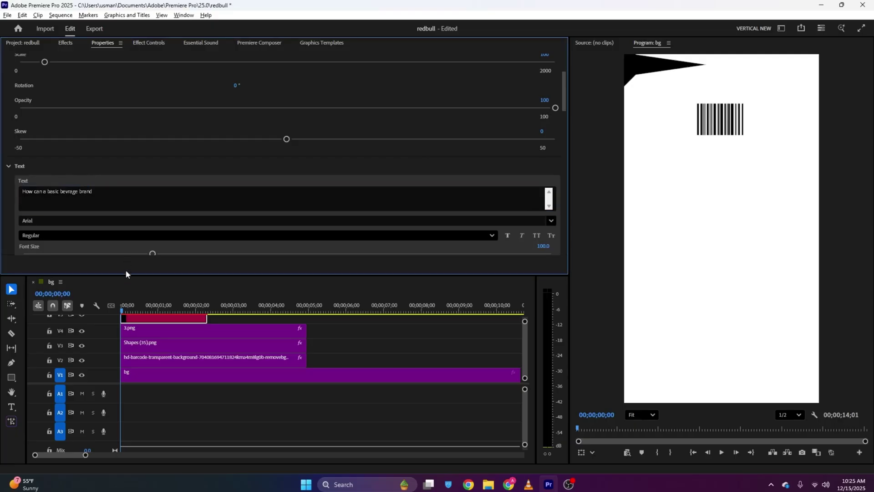
# Step: Change the title's fill colour to black and its font to Blacksword
pyautogui.scroll(-3, 136, 157)
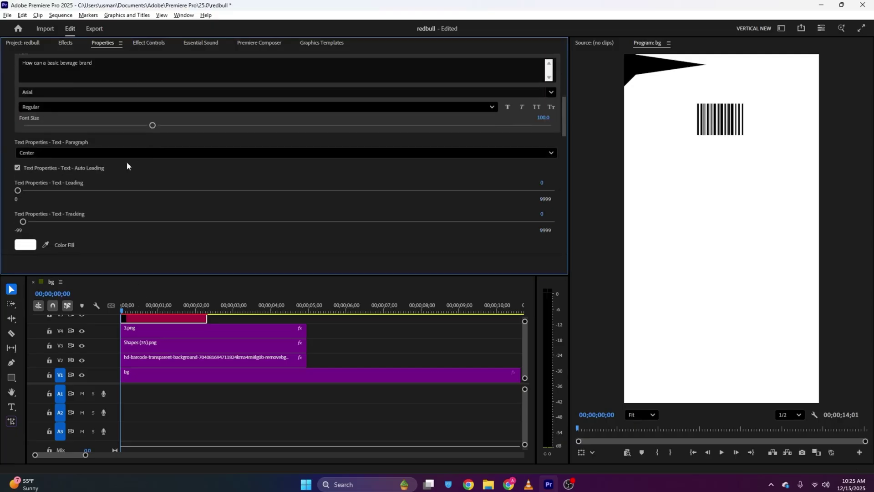
pyautogui.click(22, 244)
pyautogui.moveTo(399, 208); pyautogui.dragTo(288, 154)
pyautogui.click(492, 307)
pyautogui.moveTo(156, 309); pyautogui.dragTo(167, 309)
pyautogui.click(92, 91)
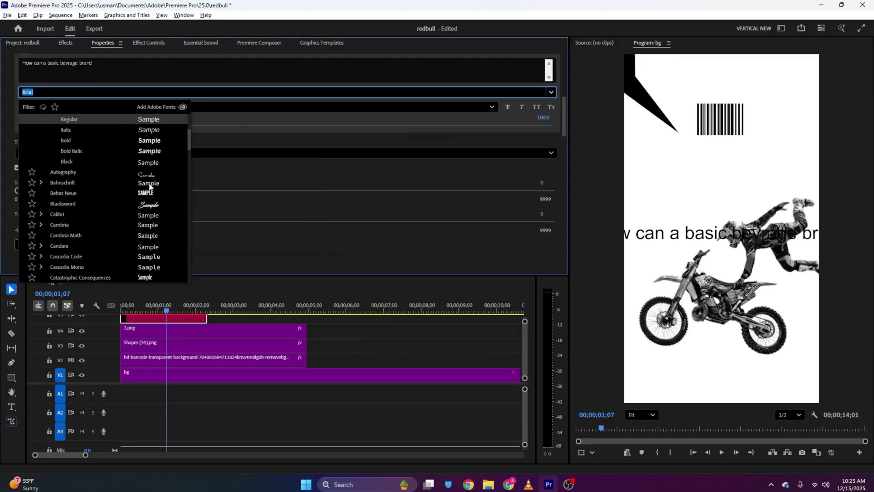
pyautogui.click(148, 203)
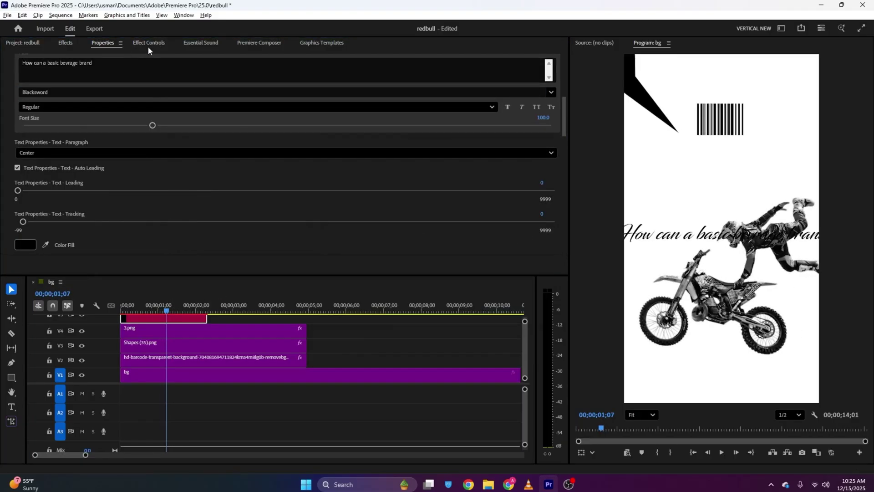
# Step: Scale the title clip to 83%, move it to a Y position of about 504 below the barcode, and preview it
pyautogui.scroll(-2, 228, 249)
pyautogui.scroll(-3, 225, 224)
pyautogui.moveTo(564, 178); pyautogui.dragTo(559, 254)
pyautogui.moveTo(236, 139); pyautogui.dragTo(229, 141)
pyautogui.moveTo(272, 110); pyautogui.dragTo(368, 418)
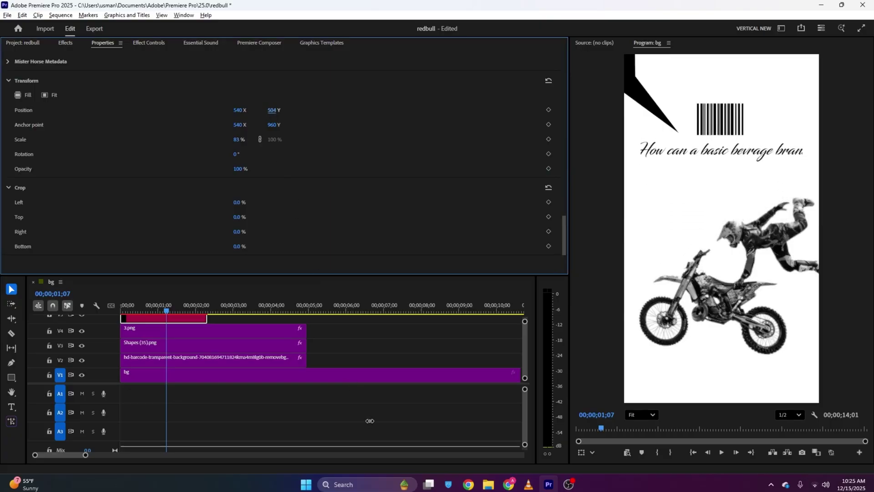
pyautogui.press('space')
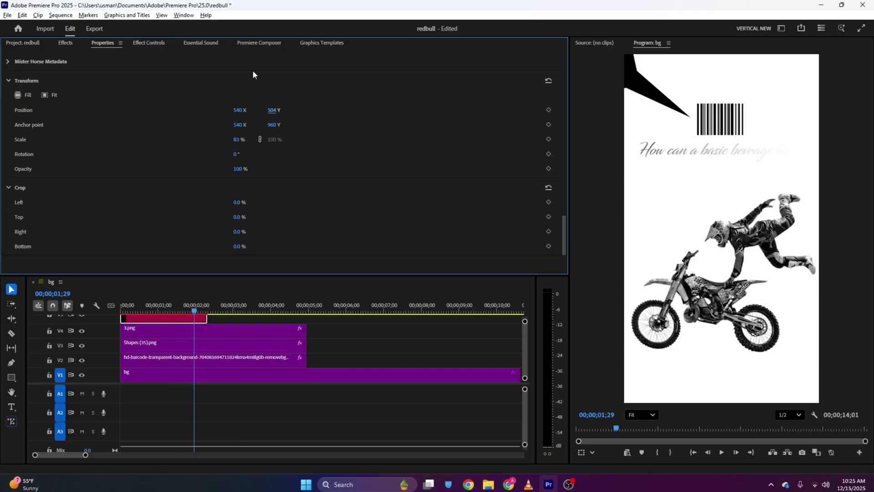
# Step: Turn off the title's Animation Out and set its font size to about 85.5
pyautogui.click(263, 47)
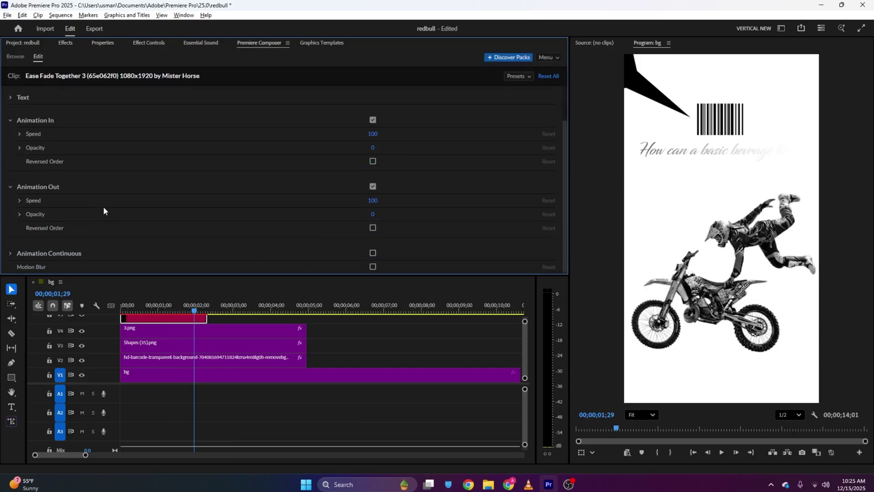
pyautogui.click(373, 187)
pyautogui.click(102, 43)
pyautogui.scroll(-10, 92, 194)
pyautogui.scroll(8, 89, 220)
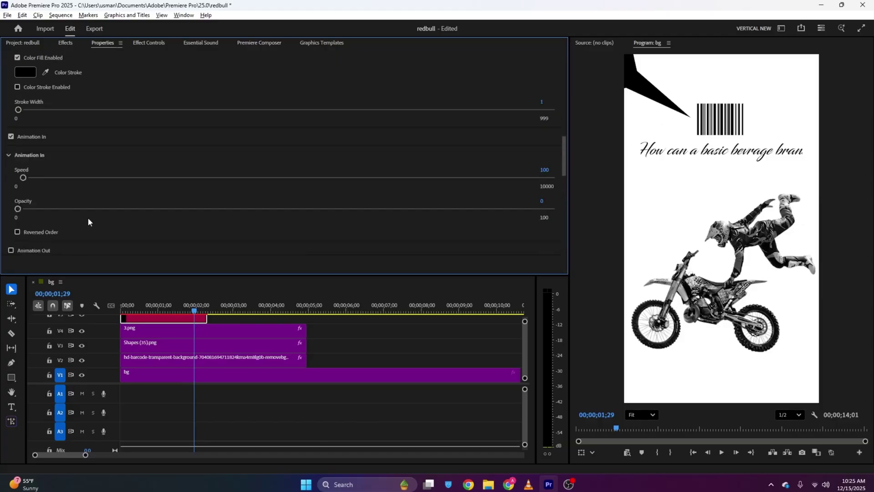
pyautogui.scroll(1, 87, 217)
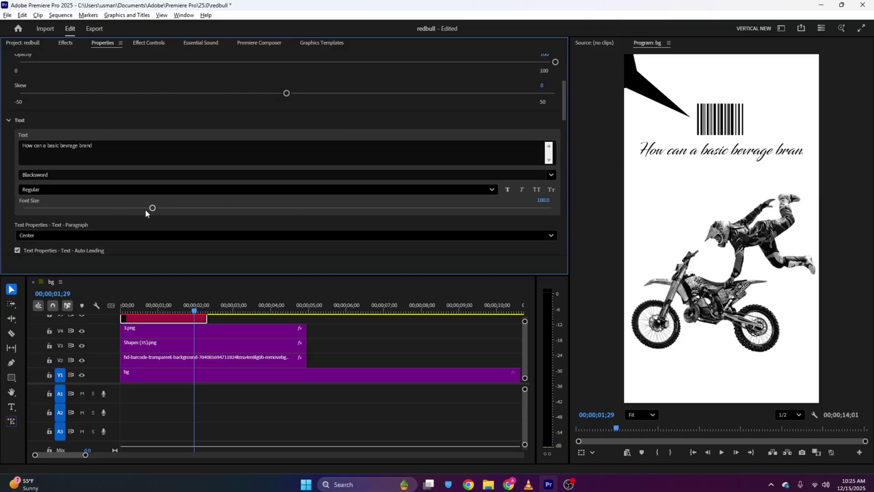
pyautogui.moveTo(152, 210); pyautogui.dragTo(133, 208)
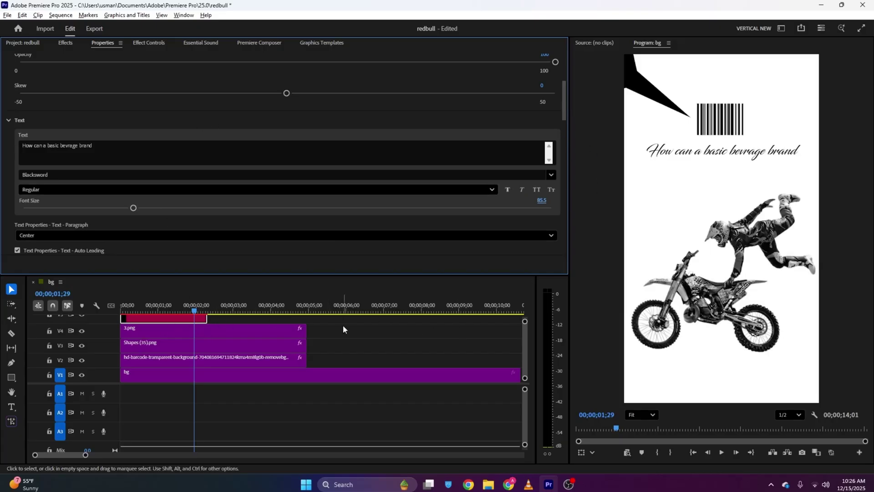
# Step: Duplicate the title clip onto track V6 starting at about one second and move the copy to Y position 603
pyautogui.moveTo(525, 321); pyautogui.dragTo(525, 318)
pyautogui.moveTo(146, 336); pyautogui.dragTo(171, 313)
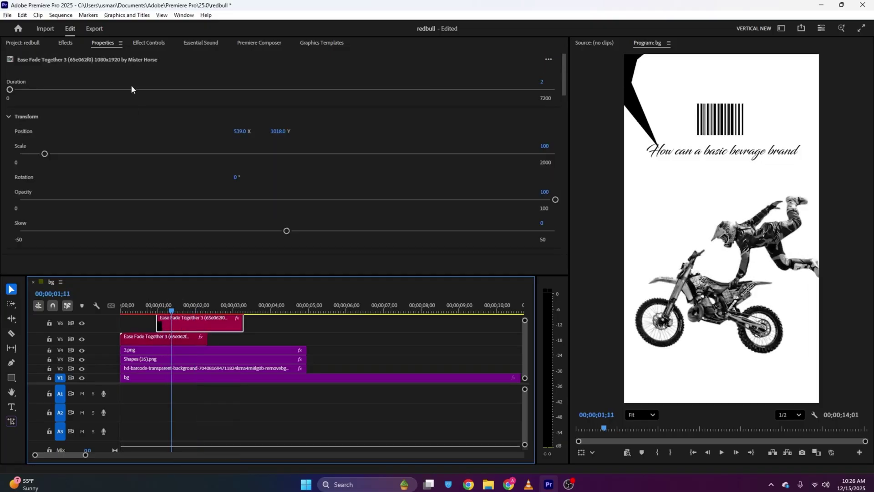
pyautogui.click(163, 42)
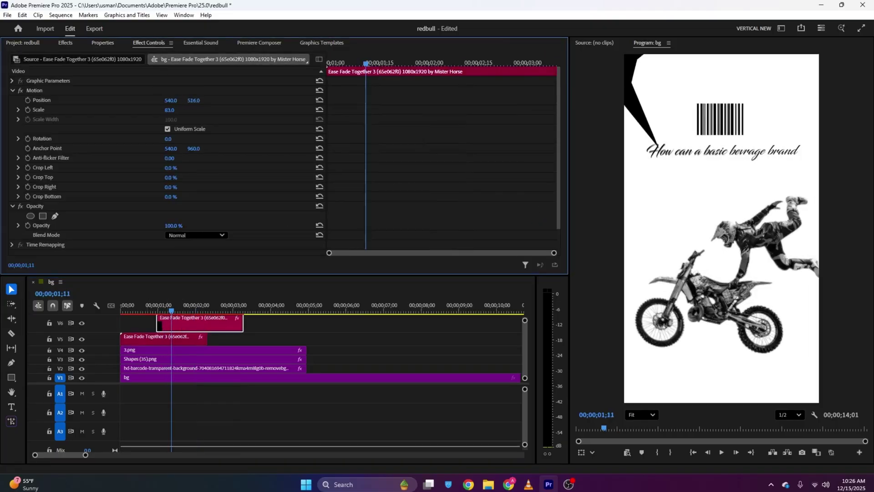
pyautogui.moveTo(194, 100); pyautogui.dragTo(208, 102)
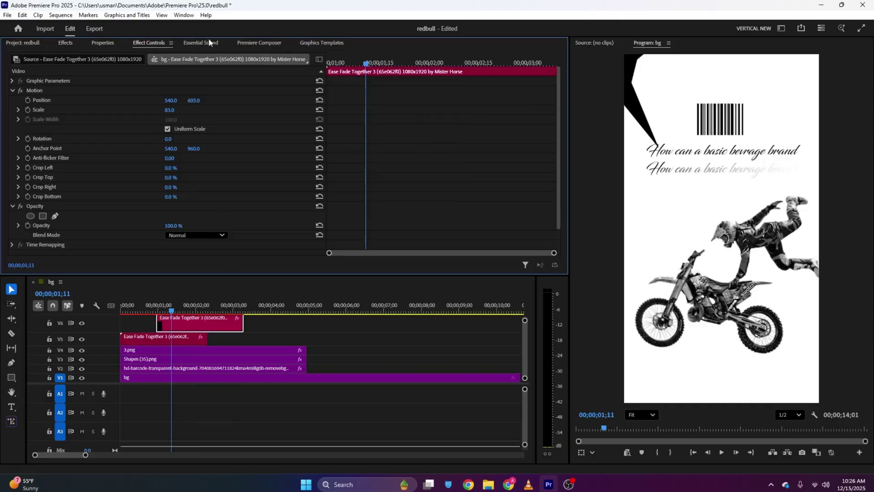
# Step: Check the second title line in the VLC reference, then set the V6 title text in Premiere Pro to "become the symbol of creativity"
pyautogui.hotkey('alt', 'Tab')
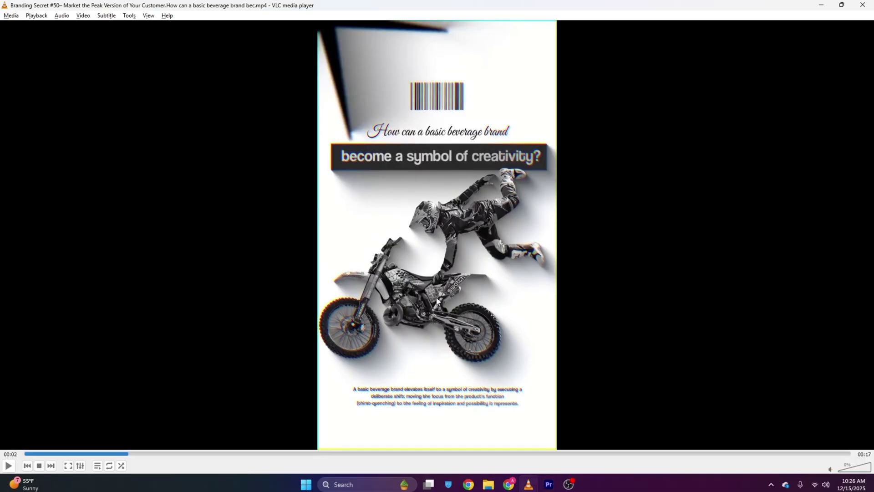
pyautogui.hotkey('alt', 'Tab')
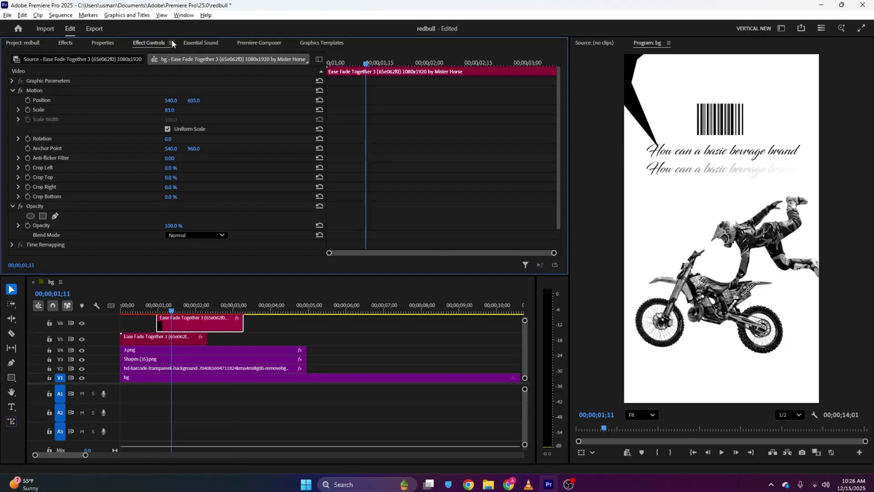
pyautogui.click(115, 42)
pyautogui.scroll(-5, 116, 173)
pyautogui.tripleClick(118, 182)
pyautogui.write('become the symbol of creativity')
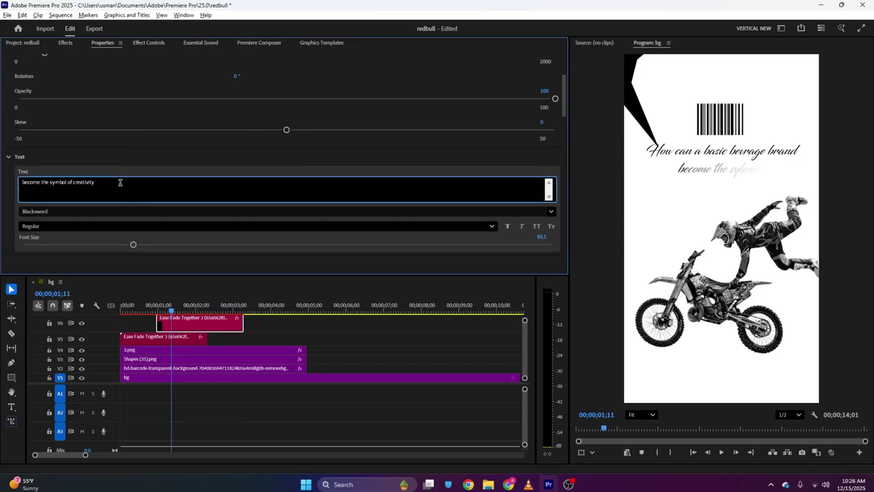
# Step: Compare the second line's lettering with the VLC reference, then try the Akira Expanded font from the favourite fonts on it in Premiere Pro
pyautogui.hotkey('alt', 'Tab')
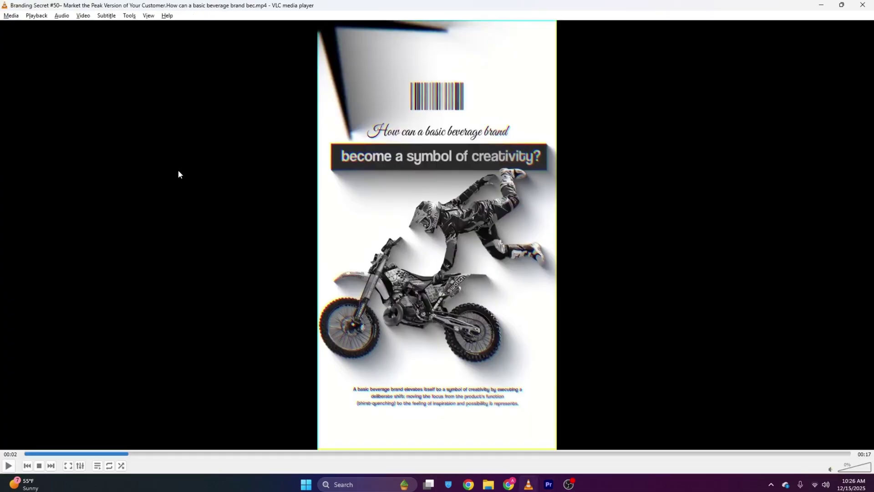
pyautogui.hotkey('alt', 'Tab')
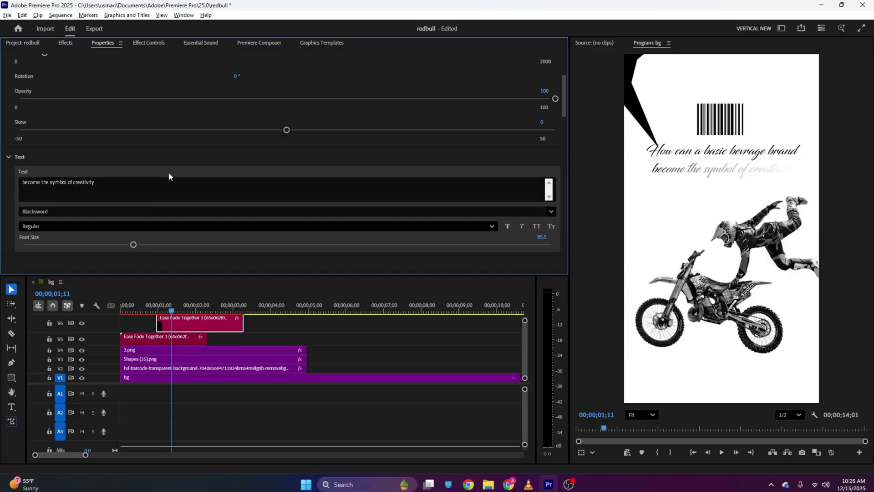
pyautogui.click(98, 207)
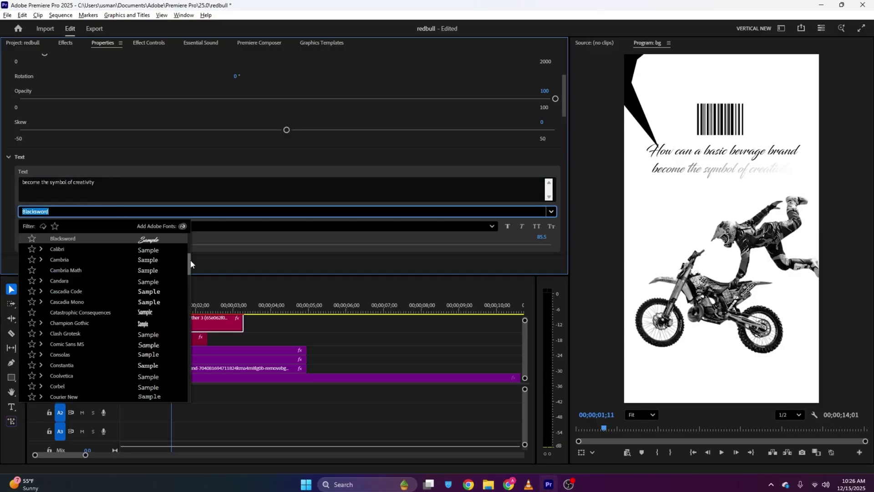
pyautogui.moveTo(189, 264); pyautogui.dragTo(198, 231)
pyautogui.click(53, 226)
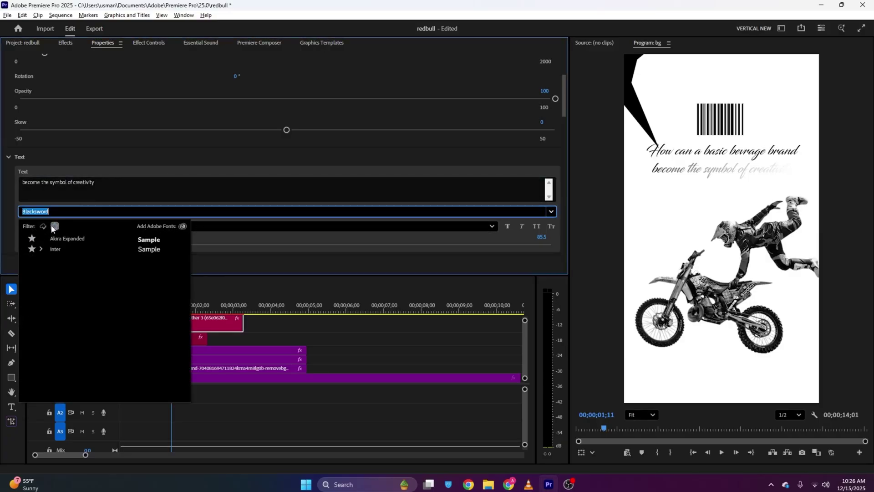
pyautogui.click(60, 241)
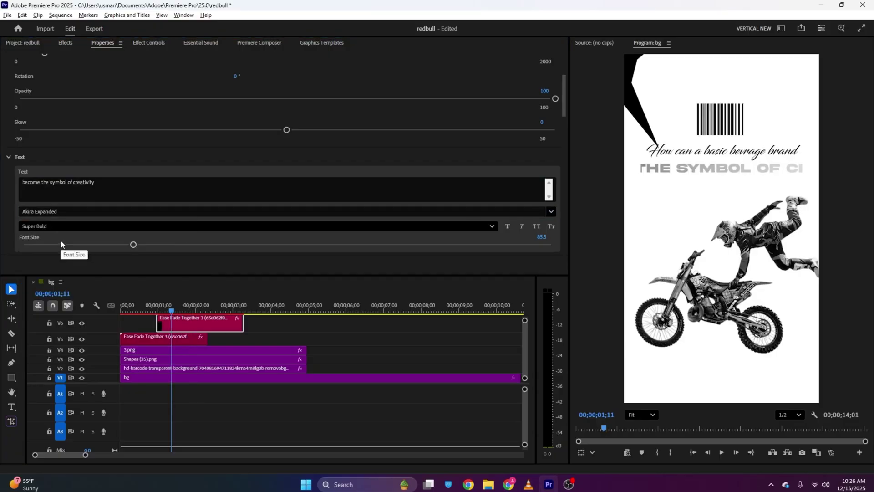
pyautogui.click(63, 214)
pyautogui.click(101, 197)
pyautogui.click(102, 227)
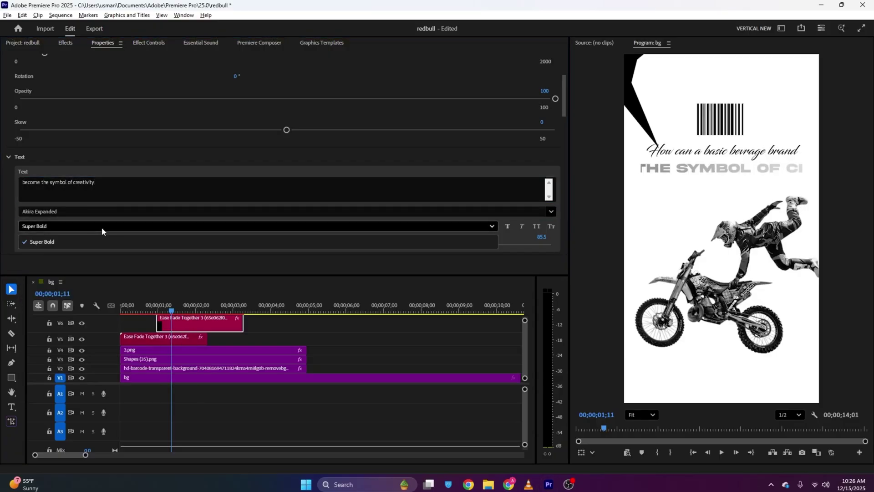
# Step: Set the second title line's font to Helvetica Rounded Bold and its font size to about 65.6
pyautogui.click(83, 208)
pyautogui.click(55, 226)
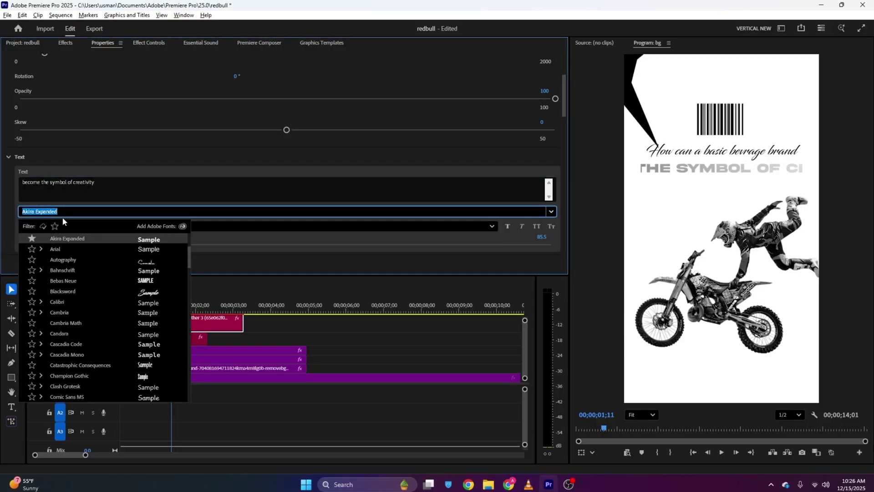
pyautogui.write('h')
pyautogui.moveTo(189, 241); pyautogui.dragTo(193, 364)
pyautogui.scroll(-3, 134, 344)
pyautogui.click(128, 322)
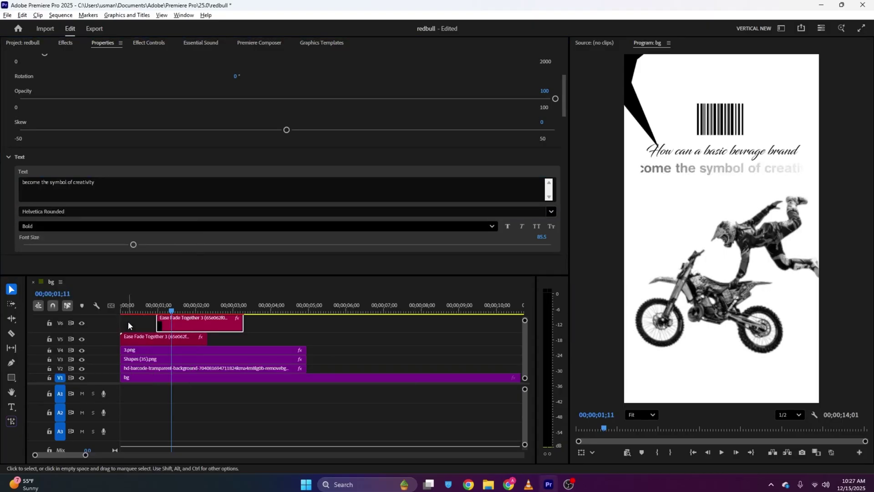
pyautogui.moveTo(133, 244); pyautogui.dragTo(107, 247)
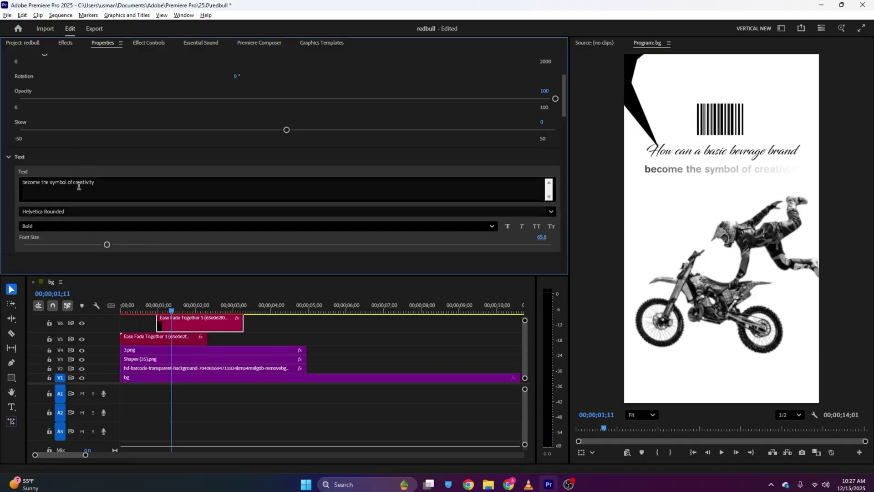
# Step: Check the second title line's placement in the VLC reference, then set the V6 title clip's Y position to 603 in Premiere Pro
pyautogui.scroll(1, 134, 139)
pyautogui.click(150, 43)
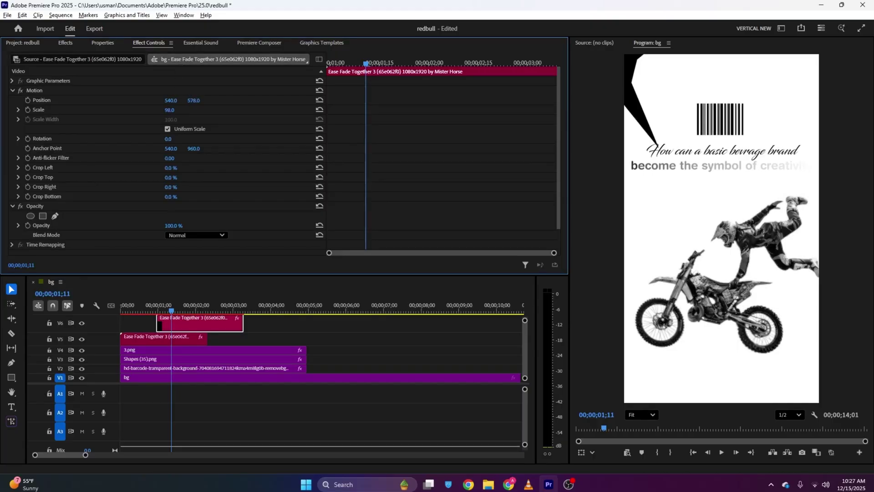
pyautogui.click(198, 312)
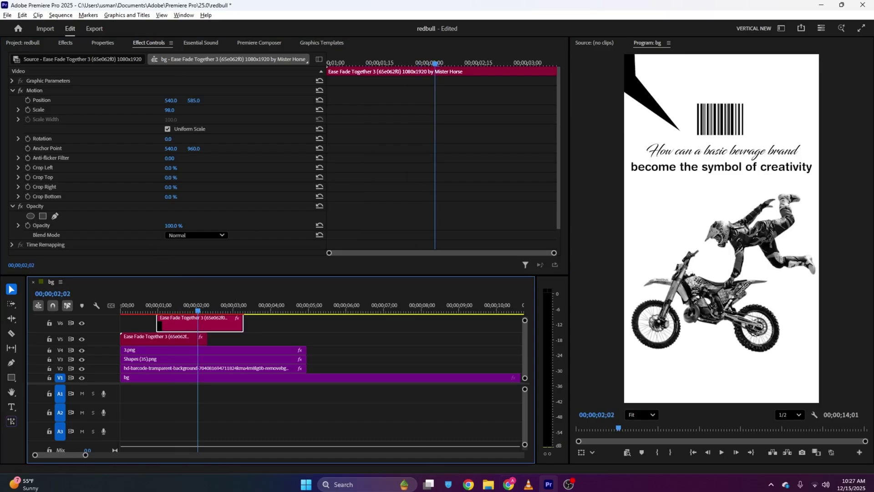
pyautogui.click(528, 484)
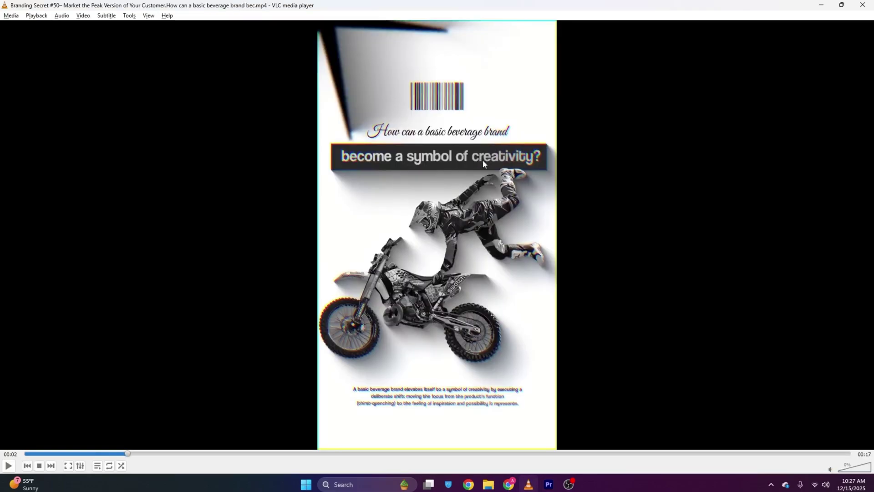
pyautogui.hotkey('alt', 'Tab')
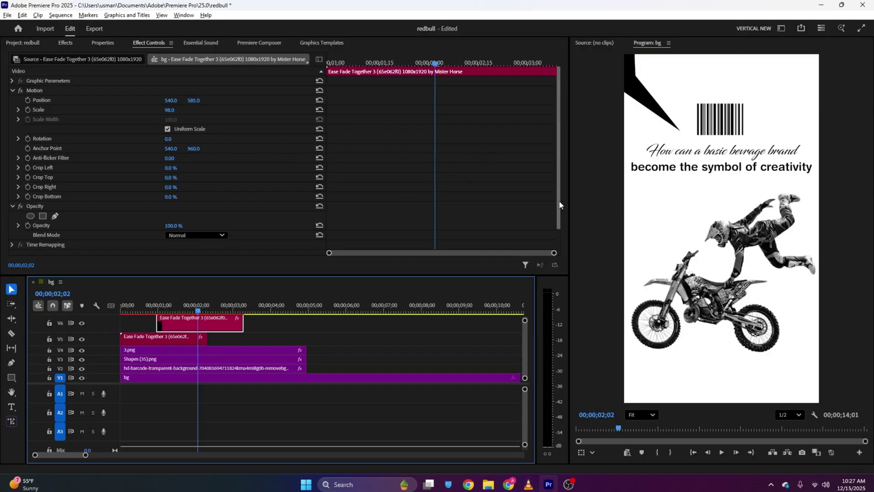
pyautogui.moveTo(194, 100); pyautogui.dragTo(257, 91)
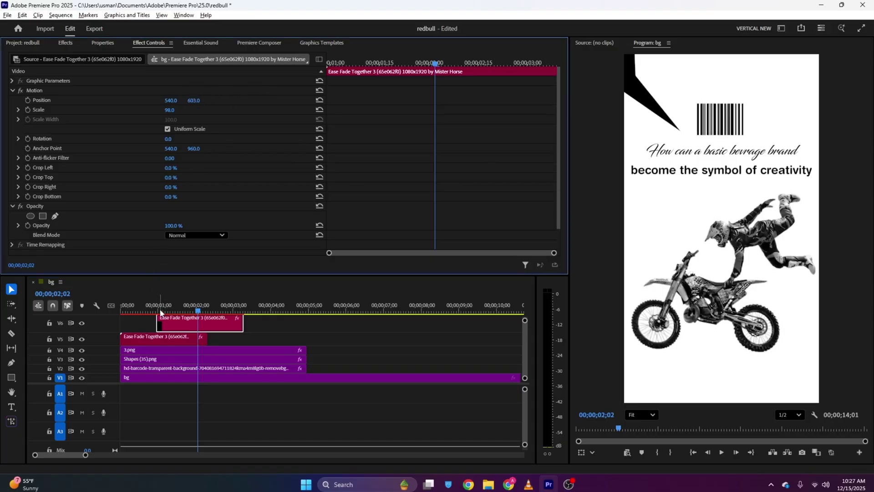
# Step: Draw a rectangle over the second title line, spanning almost the full width of the frame
pyautogui.click(135, 322)
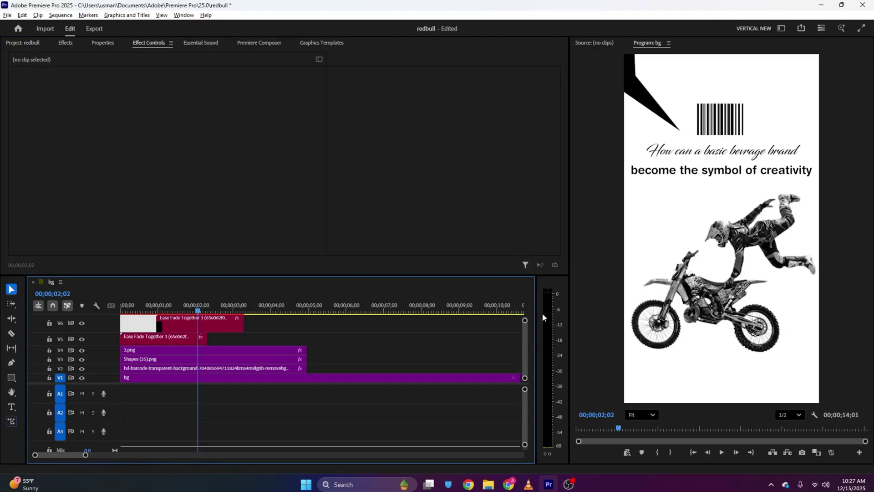
pyautogui.moveTo(526, 320); pyautogui.dragTo(526, 318)
pyautogui.click(298, 337)
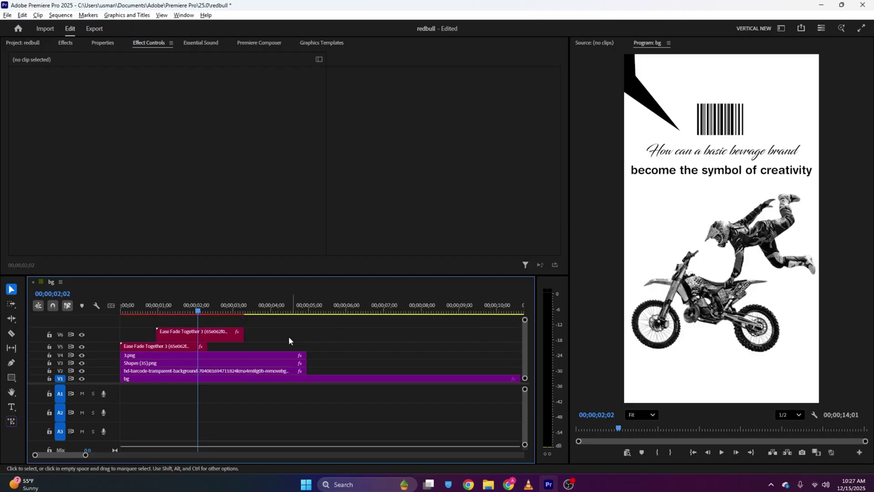
pyautogui.click(13, 379)
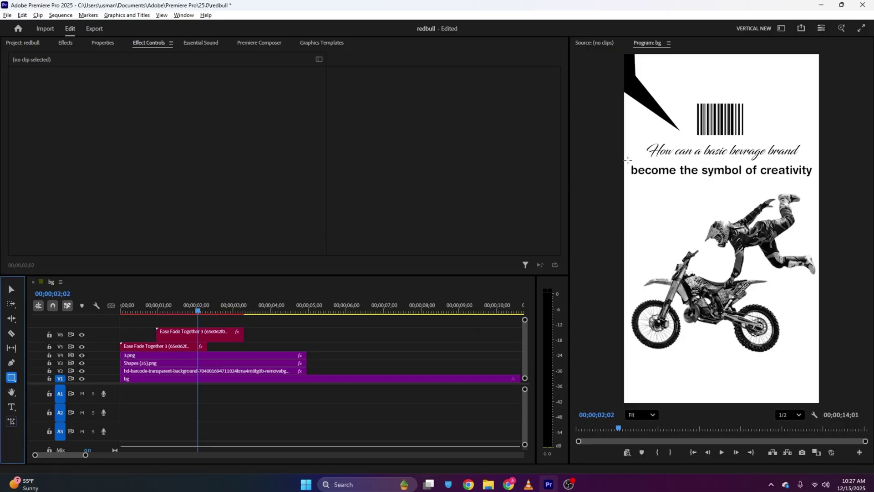
pyautogui.moveTo(628, 160)
pyautogui.mouseDown()
pyautogui.moveTo(673, 186)
pyautogui.moveTo(817, 184)
pyautogui.mouseUp()
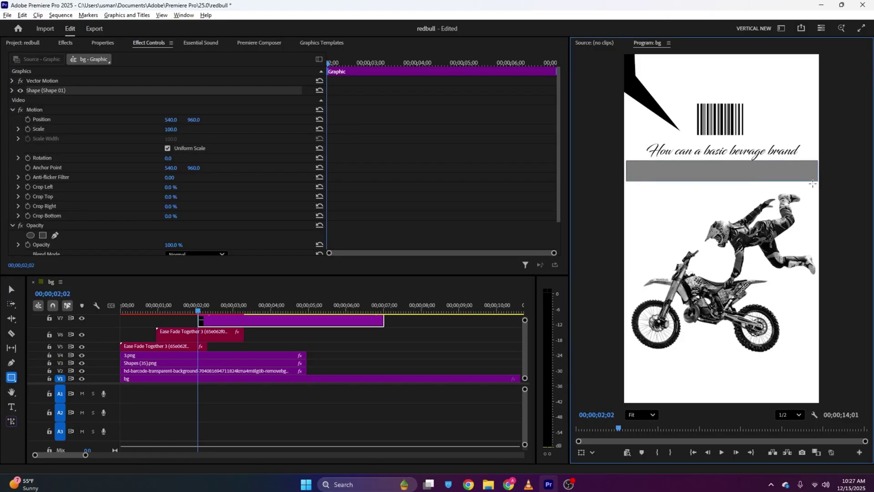
# Step: Set the rectangle's fill colour to solid black
pyautogui.click(107, 43)
pyautogui.click(42, 153)
pyautogui.moveTo(335, 202); pyautogui.dragTo(326, 176)
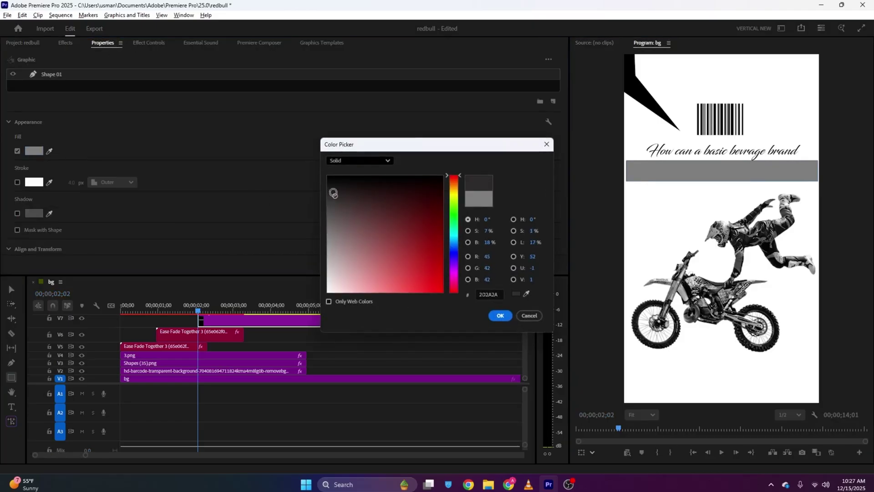
pyautogui.click(499, 317)
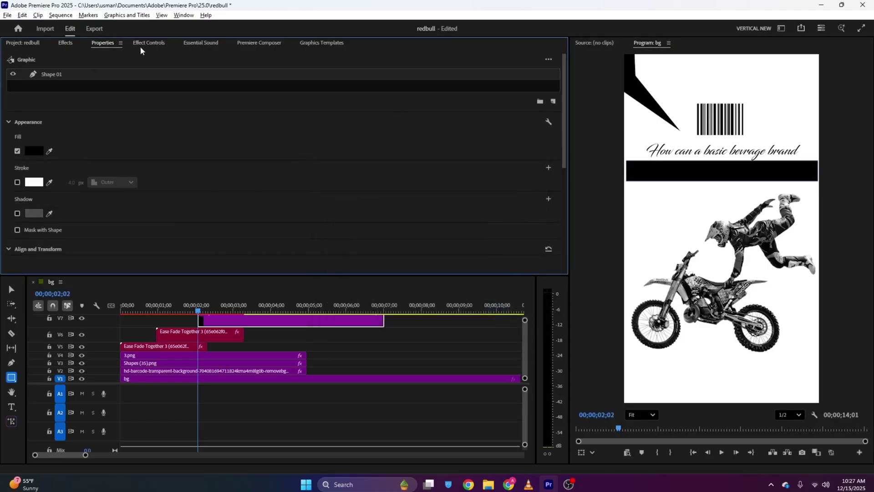
# Step: Align the rectangle clip's start with the second title at about one second and stack the title above it on V7
pyautogui.moveTo(203, 321); pyautogui.dragTo(161, 321)
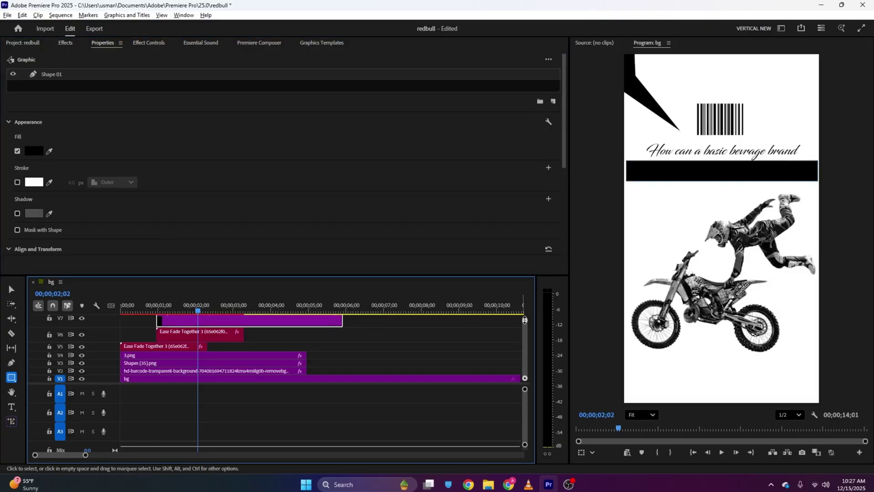
pyautogui.moveTo(524, 320); pyautogui.dragTo(524, 316)
pyautogui.moveTo(182, 341); pyautogui.dragTo(192, 333)
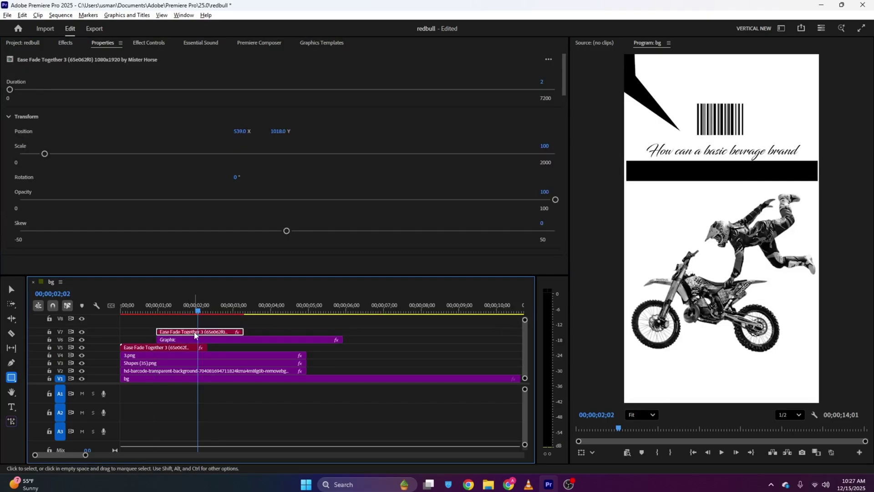
# Step: Set the second title line's text fill colour to white, FFFFFF
pyautogui.scroll(-3, 142, 128)
pyautogui.scroll(-10, 142, 128)
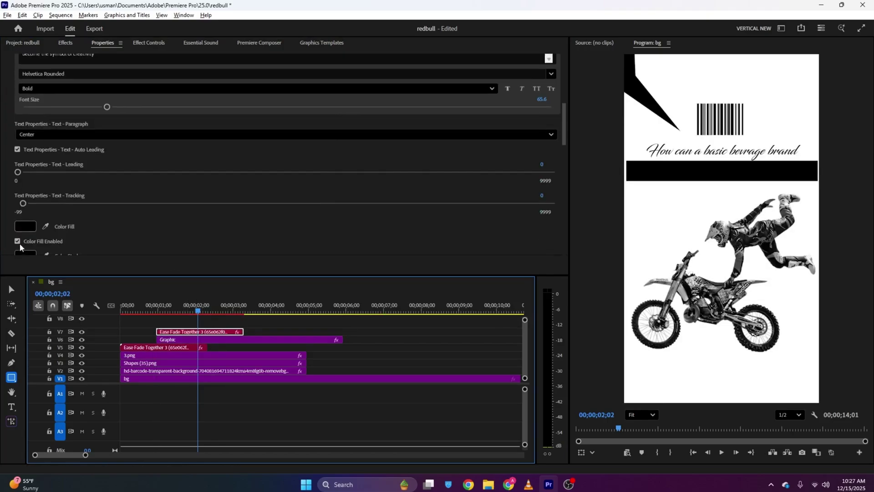
pyautogui.click(26, 162)
pyautogui.moveTo(342, 273); pyautogui.dragTo(322, 313)
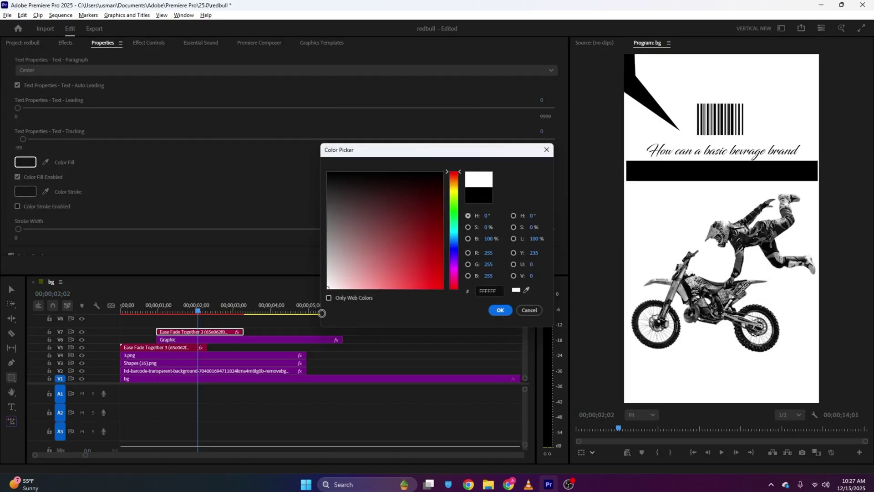
pyautogui.click(502, 310)
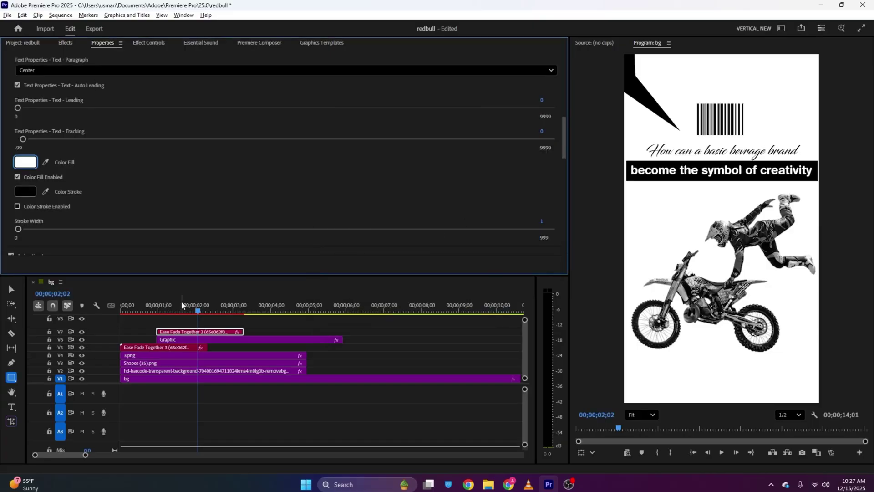
# Step: Turn off uniform scale for the black bar graphic and place a Scale Width keyframe of 100 at 00;00;02;22
pyautogui.moveTo(181, 306); pyautogui.dragTo(156, 306)
pyautogui.click(189, 324)
pyautogui.click(187, 333)
pyautogui.click(208, 354)
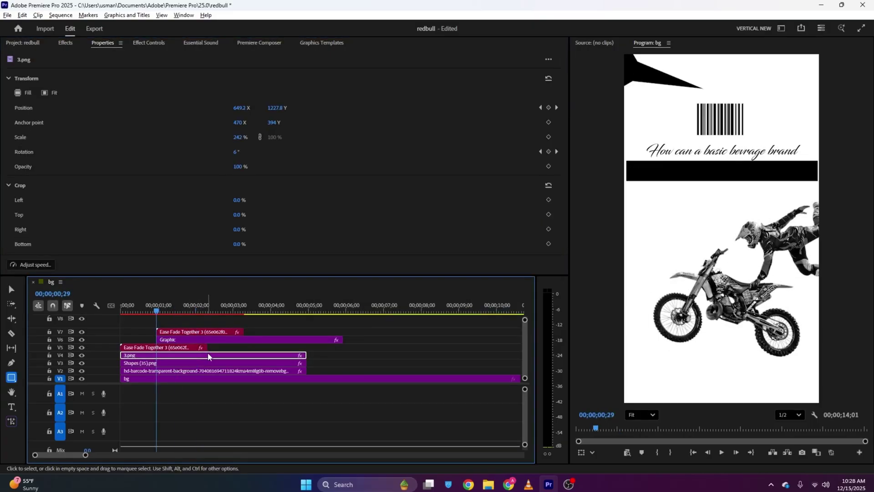
pyautogui.click(214, 340)
pyautogui.click(135, 44)
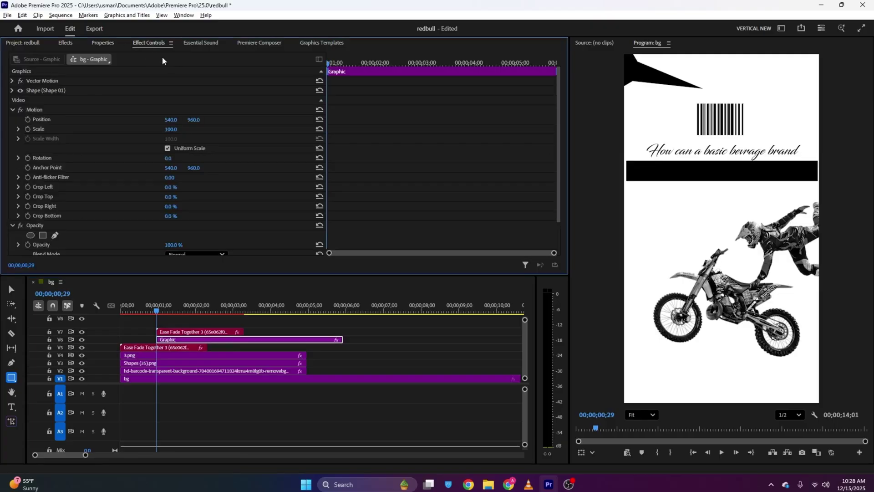
pyautogui.scroll(-1, 175, 77)
pyautogui.click(167, 139)
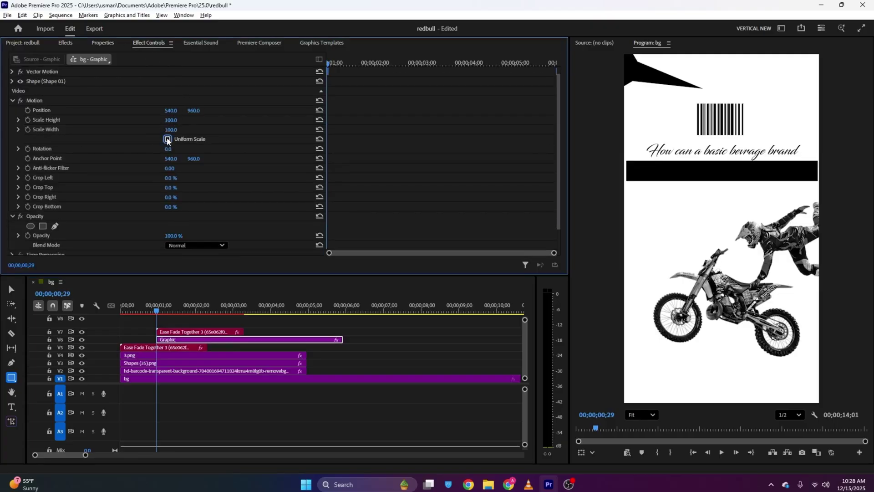
pyautogui.click(28, 130)
pyautogui.moveTo(329, 64); pyautogui.dragTo(409, 73)
pyautogui.moveTo(329, 129); pyautogui.dragTo(410, 140)
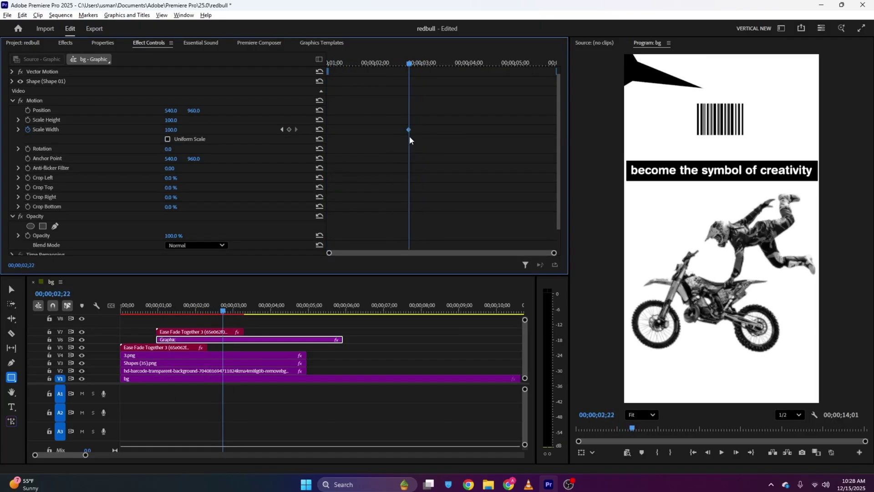
# Step: Go to the bar clip's first frame, check the VLC reference, then move the bar's anchor point to its left end in Premiere Pro, about 17.7, 639.2
pyautogui.moveTo(382, 69); pyautogui.dragTo(254, 82)
pyautogui.press('Left')
pyautogui.moveTo(170, 129); pyautogui.dragTo(145, 129)
pyautogui.hotkey('ctrl', 'z')
pyautogui.click(70, 157)
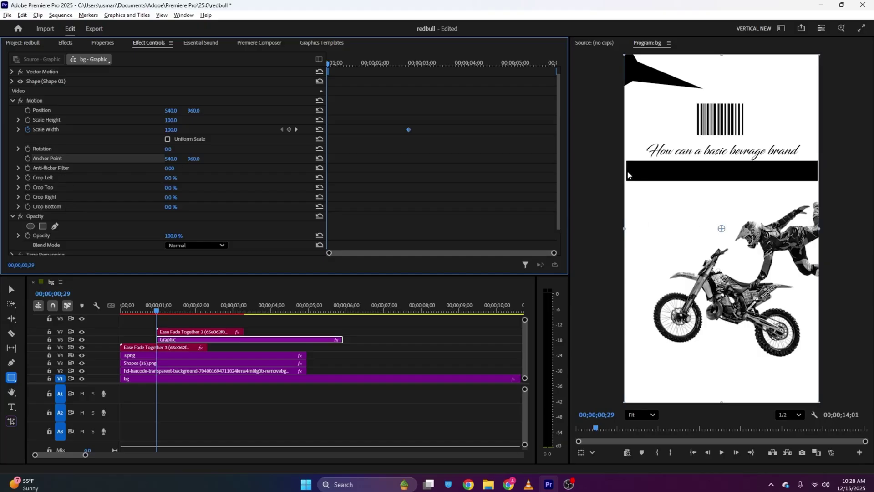
pyautogui.hotkey('alt', 'Tab')
pyautogui.moveTo(107, 453); pyautogui.dragTo(94, 453)
pyautogui.hotkey('alt', 'Tab')
pyautogui.click(723, 233)
pyautogui.moveTo(722, 232); pyautogui.dragTo(628, 172)
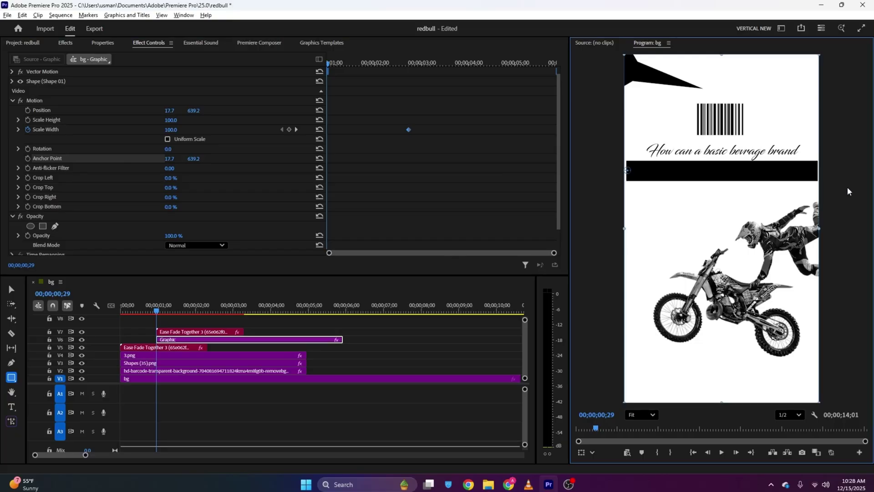
# Step: Set the bar's Scale Width to 0 at the clip start, move its 100 keyframe to just before two seconds, and preview the reveal
pyautogui.moveTo(171, 130); pyautogui.dragTo(113, 129)
pyautogui.press('space')
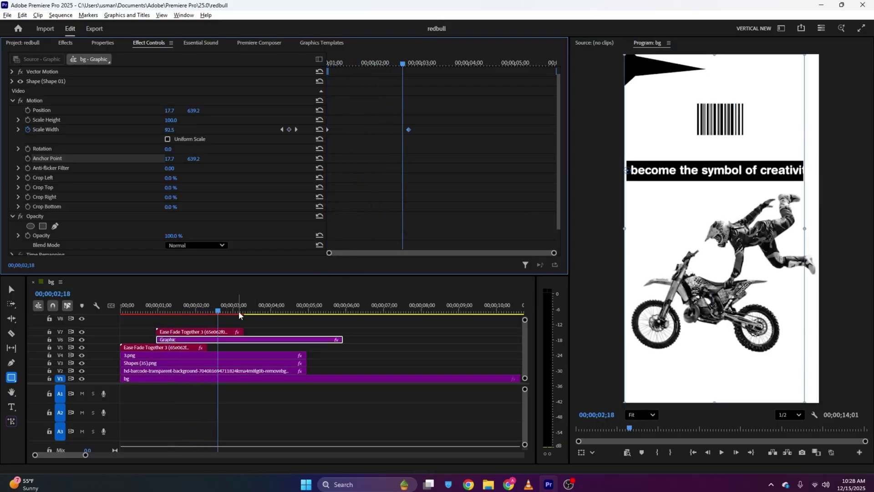
pyautogui.moveTo(408, 133); pyautogui.dragTo(366, 131)
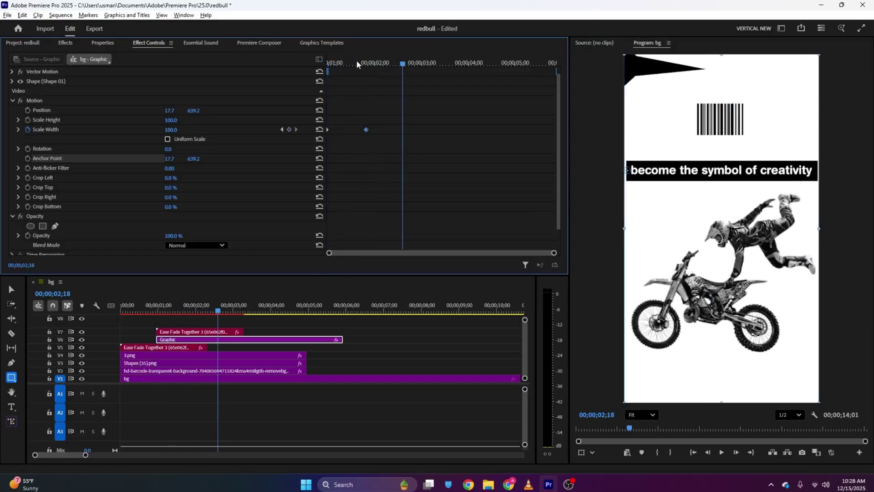
pyautogui.press('space')
pyautogui.press('space')
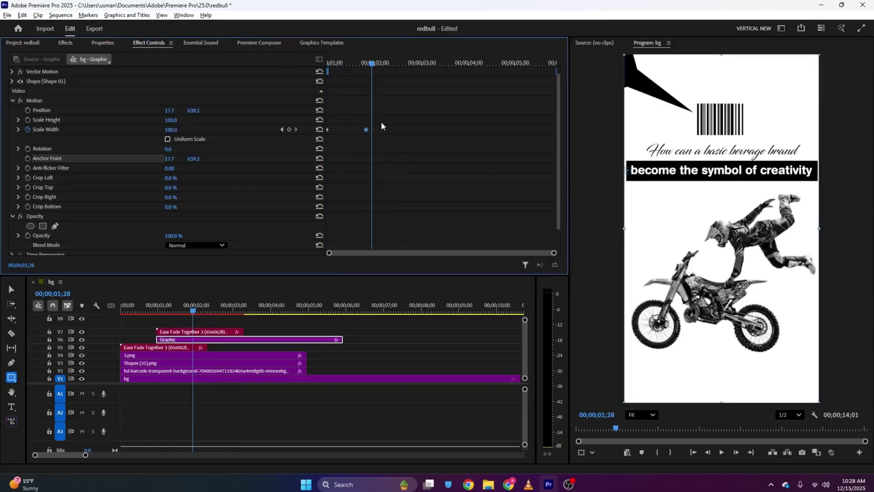
# Step: Apply easing to the bar's Scale Width keyframes and play back the reveal
pyautogui.rightClick(366, 130)
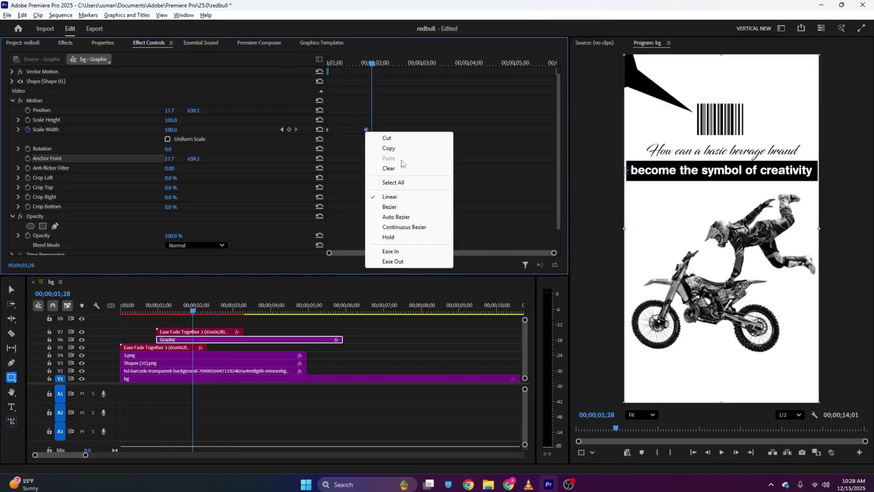
pyautogui.click(420, 255)
pyautogui.press('space')
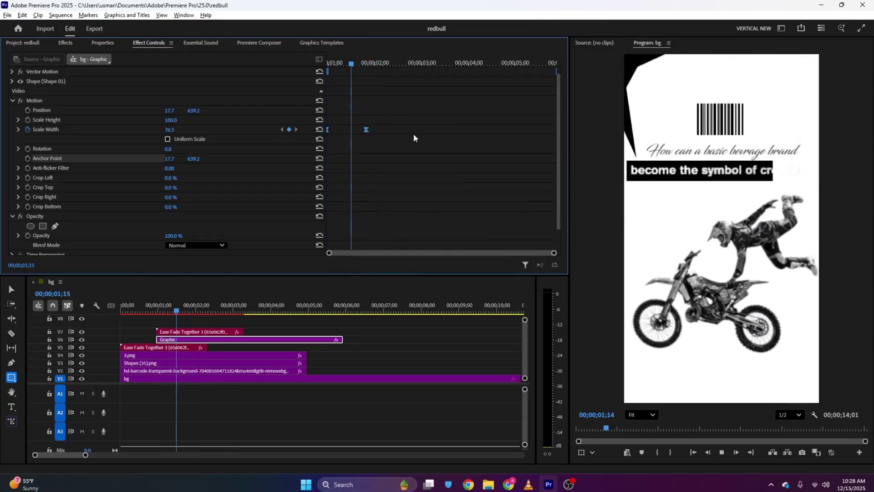
pyautogui.press('space')
# Step: Review the next scene transition in the VLC reference, then split the titles, rider, star shape and barcode clips at 00;00;02;00 in Premiere Pro
pyautogui.click(529, 485)
pyautogui.press('space')
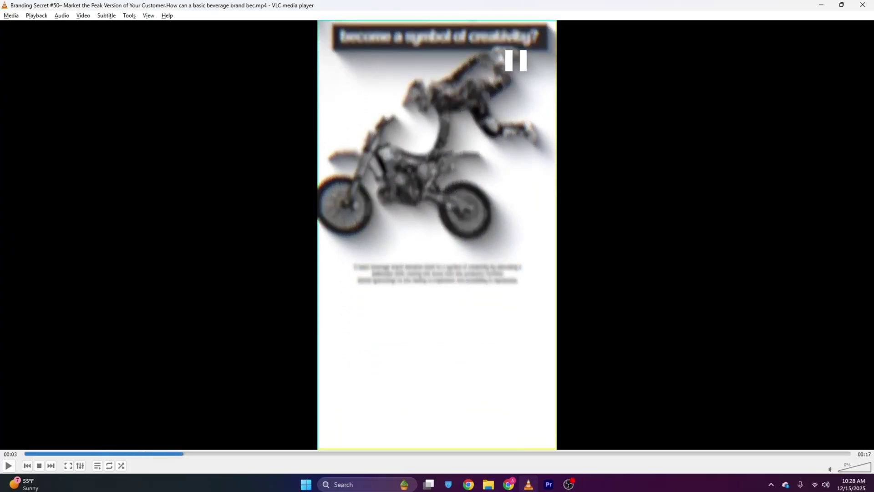
pyautogui.press('space')
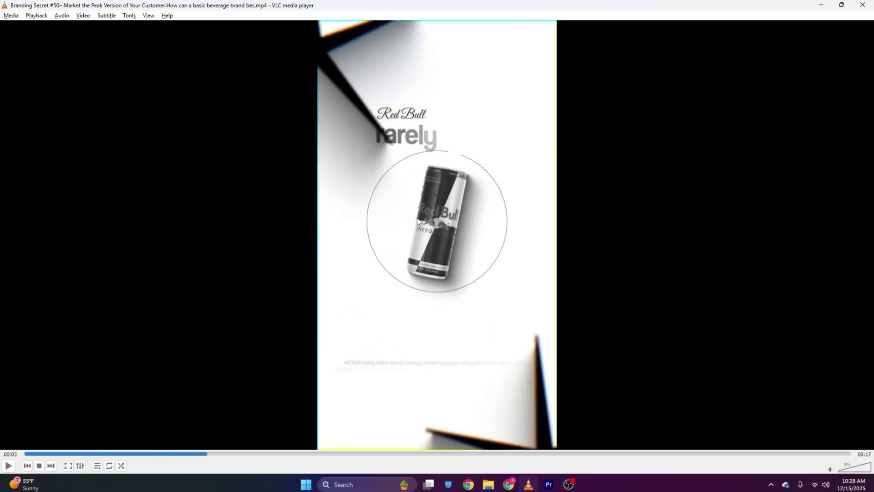
pyautogui.hotkey('alt', 'Tab')
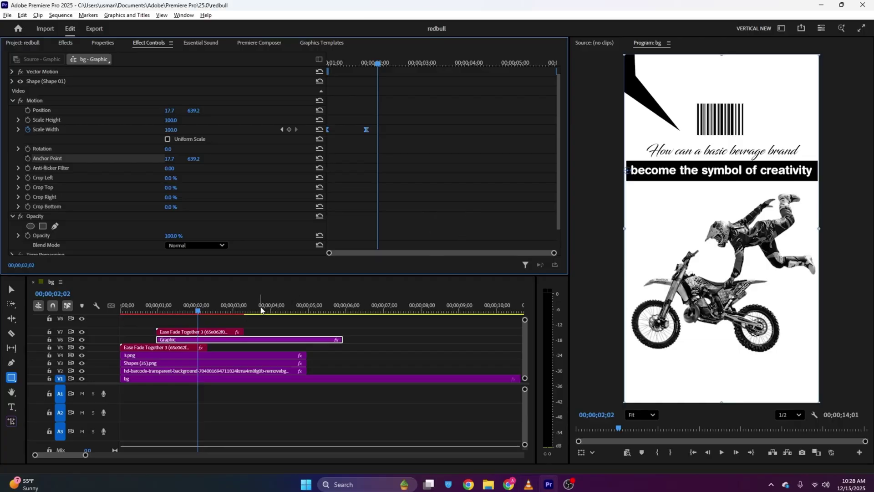
pyautogui.click(194, 307)
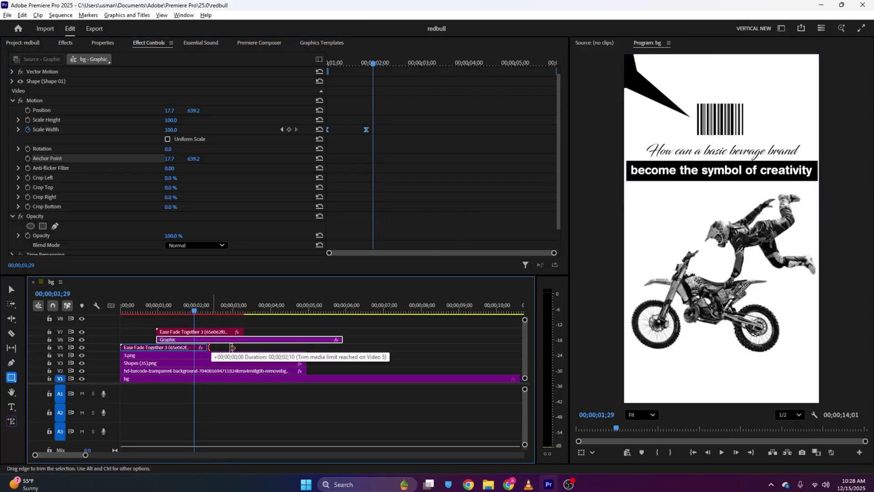
pyautogui.press('Right')
pyautogui.press('c')
pyautogui.click(195, 331)
pyautogui.click(196, 347)
pyautogui.click(196, 355)
pyautogui.click(196, 363)
pyautogui.click(196, 370)
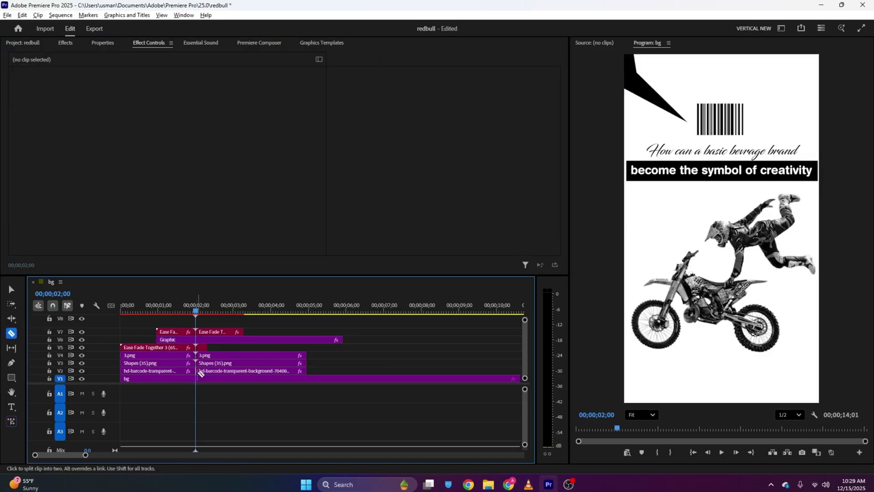
# Step: Split the black bar clip at 00;00;02;00 too, and nest the second halves of all element clips as Nested Sequence 01
pyautogui.press('v')
pyautogui.moveTo(209, 326); pyautogui.dragTo(206, 371)
pyautogui.press('c')
pyautogui.click(196, 339)
pyautogui.press('v')
pyautogui.rightClick(205, 366)
pyautogui.click(231, 254)
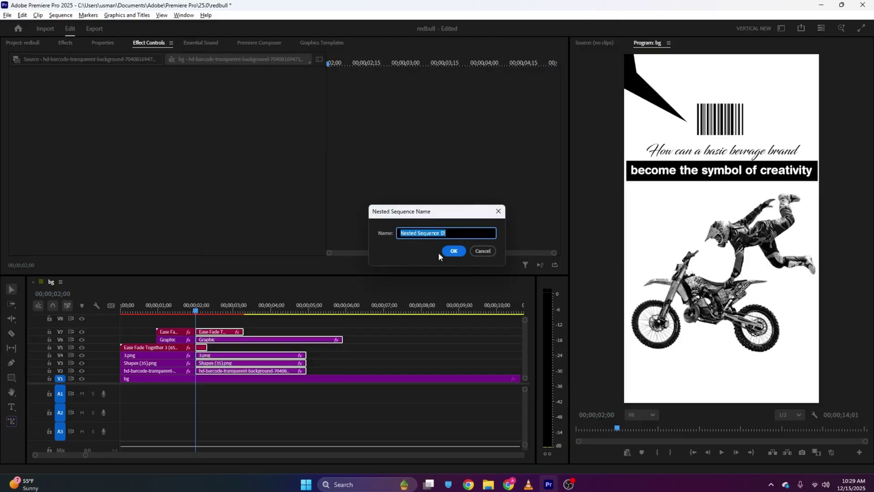
pyautogui.click(452, 251)
# Step: Keyframe Nested Sequence 01's Y position from 960 at 00;00;02;00 to 119 at about 00;00;02;24 and save the project
pyautogui.click(258, 369)
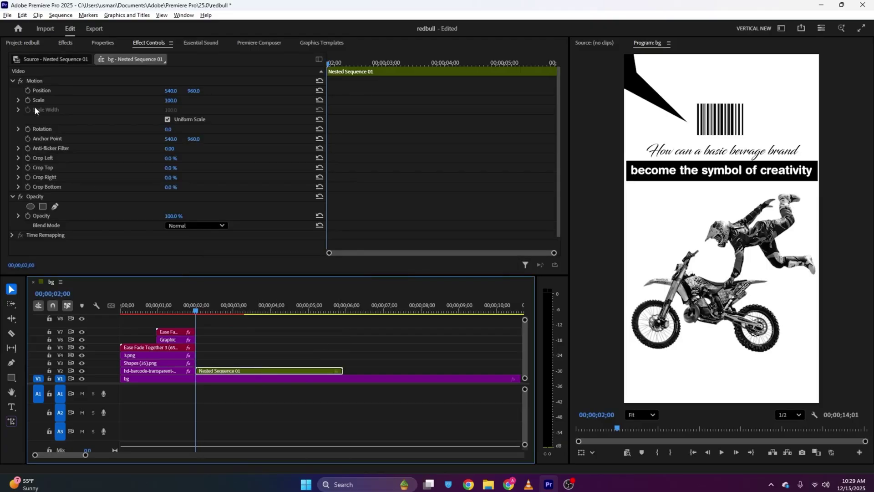
pyautogui.click(28, 90)
pyautogui.moveTo(328, 63); pyautogui.dragTo(374, 67)
pyautogui.moveTo(193, 90); pyautogui.dragTo(216, 90)
pyautogui.hotkey('ctrl', 's')
pyautogui.click(376, 62)
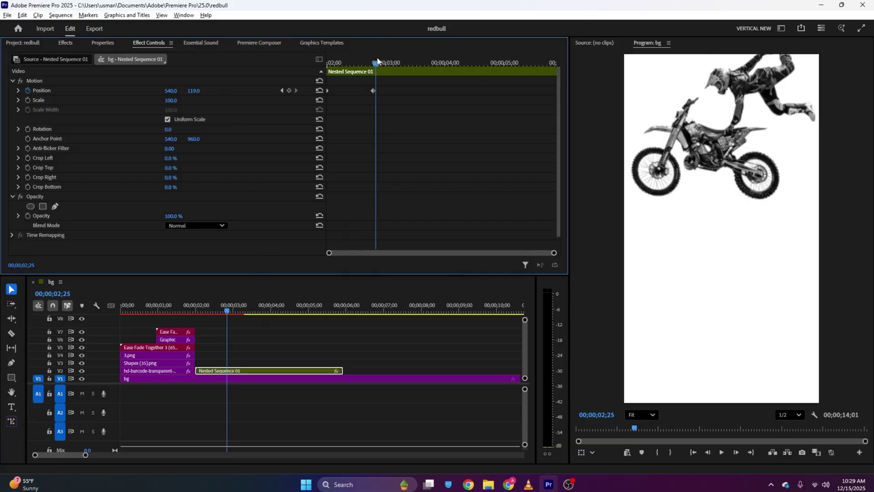
# Step: Split Nested Sequence 01 at 00;00;02;25 and delete the part after the cut
pyautogui.click(240, 370)
pyautogui.hotkey('ctrl', 'k')
pyautogui.click(241, 371)
pyautogui.press('Delete')
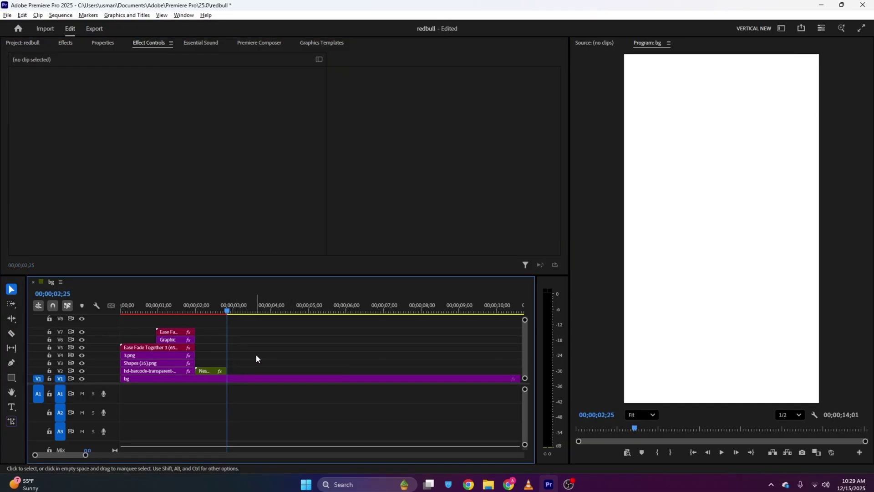
# Step: Check the can scene in the VLC reference, then stack two copies of the star shape clip at 00;00;02;25 in Premiere Pro
pyautogui.click(528, 484)
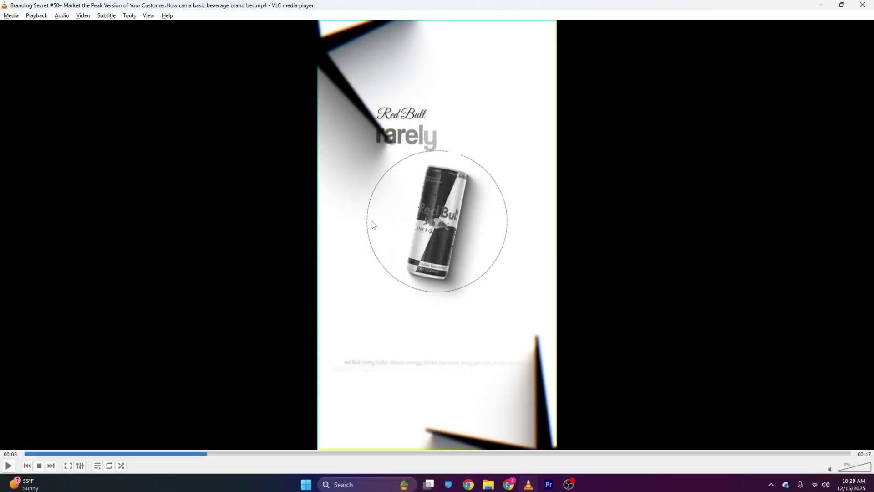
pyautogui.hotkey('alt', 'Tab')
pyautogui.click(145, 362)
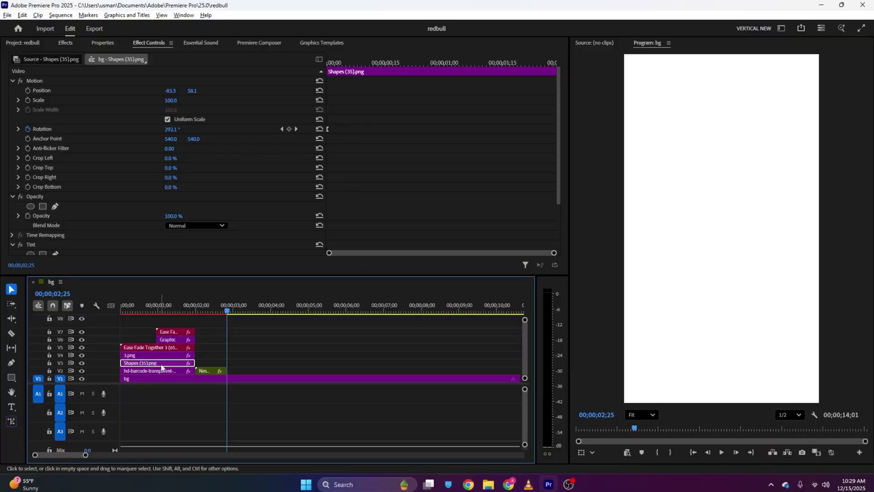
pyautogui.moveTo(153, 365); pyautogui.dragTo(259, 357)
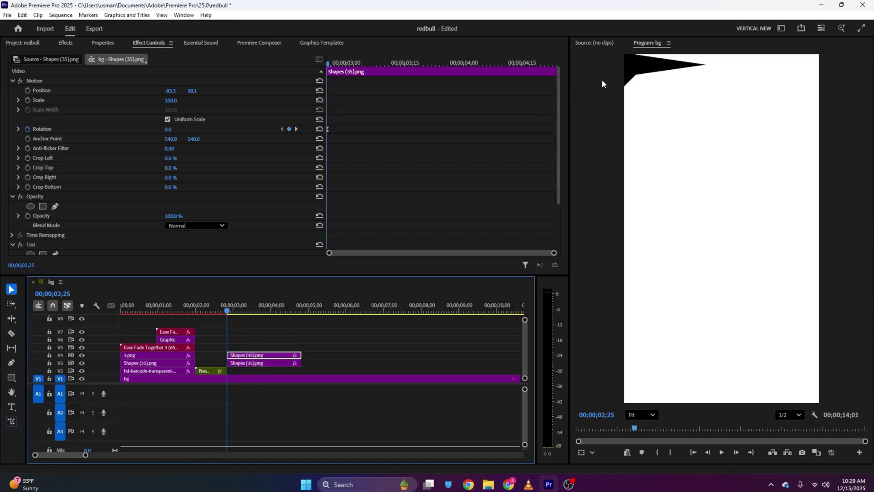
# Step: Move one star to the frame's lower-right corner, about 1077.5, 1914.9, and the other to the upper-left corner, about 7.6, 2.5
pyautogui.click(639, 68)
pyautogui.moveTo(623, 103); pyautogui.dragTo(837, 430)
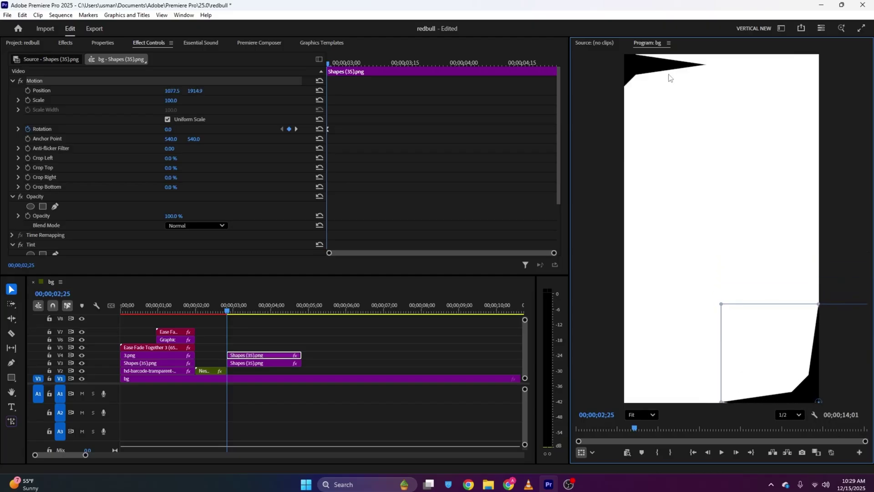
pyautogui.click(648, 55)
pyautogui.moveTo(659, 65); pyautogui.dragTo(674, 57)
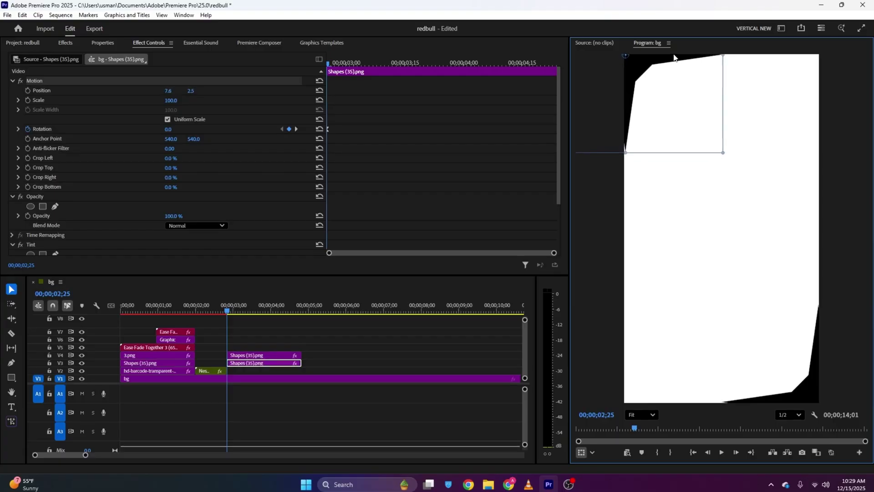
pyautogui.click(238, 337)
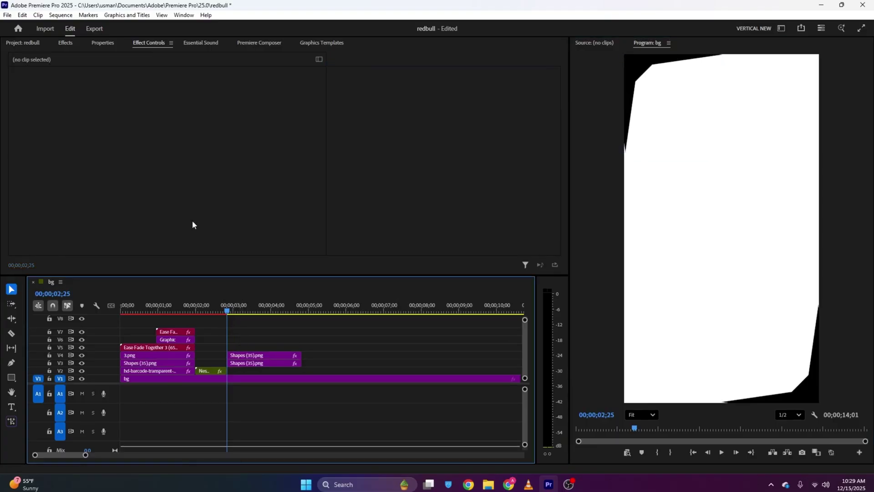
# Step: Add the Dots Circle Green screen video above the star shapes at 00;00;02;25, then unlink and delete its audio
pyautogui.click(33, 43)
pyautogui.moveTo(437, 104); pyautogui.dragTo(238, 351)
pyautogui.rightClick(239, 351)
pyautogui.click(296, 174)
pyautogui.click(327, 445)
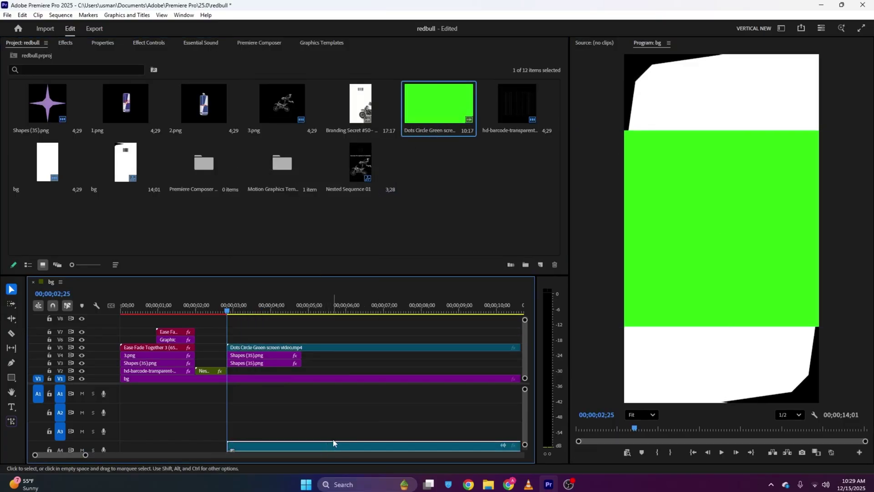
pyautogui.press('Delete')
# Step: Cut away the empty opening of the dots circle clip and keep the remainder starting at 00;00;02;25
pyautogui.moveTo(294, 309); pyautogui.dragTo(257, 348)
pyautogui.hotkey('ctrl', 'k')
pyautogui.click(364, 351)
pyautogui.press('Delete')
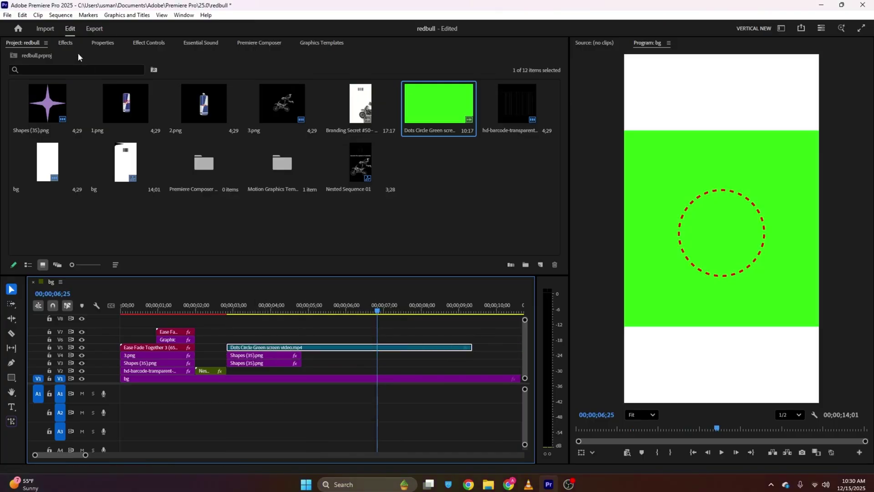
# Step: Apply Ultra Key to the dots circle clip and sample its green background as the key color
pyautogui.click(59, 42)
pyautogui.click(66, 59)
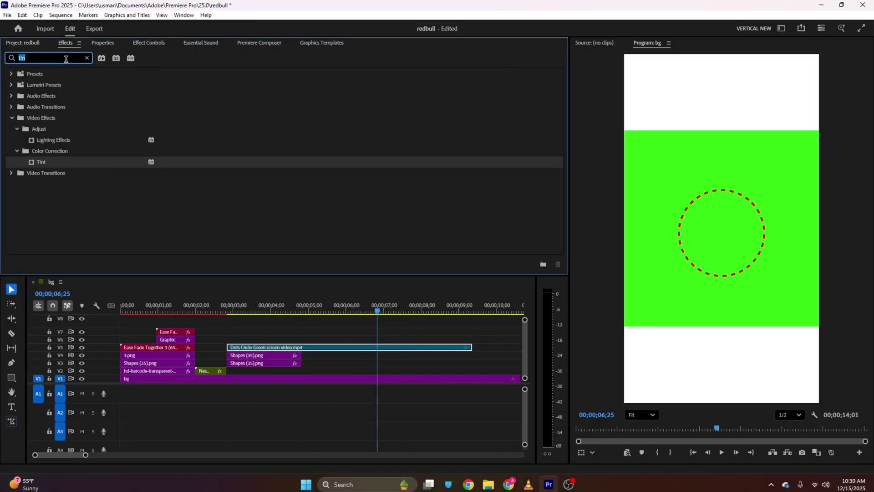
pyautogui.write('ultr')
pyautogui.moveTo(50, 137); pyautogui.dragTo(257, 348)
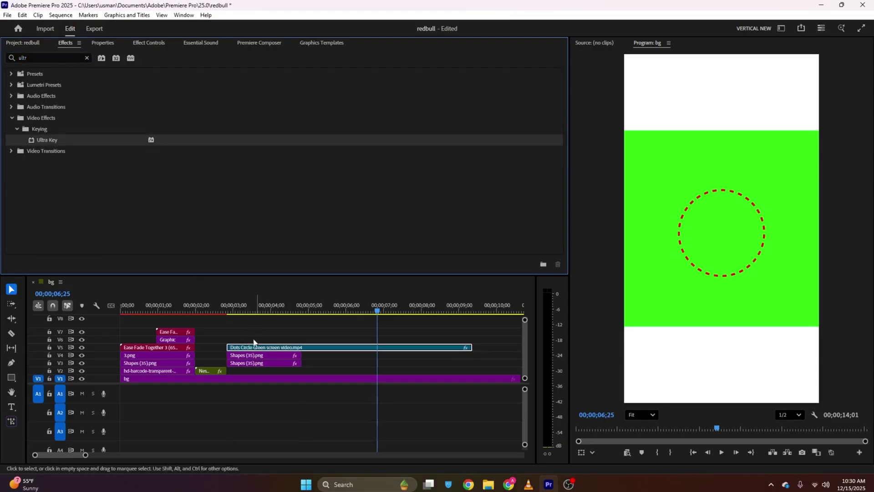
pyautogui.click(137, 45)
pyautogui.scroll(-5, 105, 139)
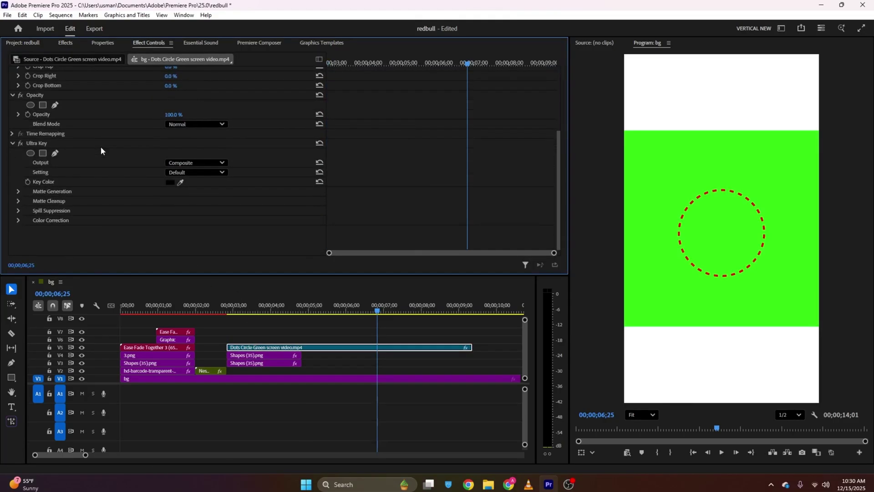
pyautogui.click(180, 183)
pyautogui.click(653, 156)
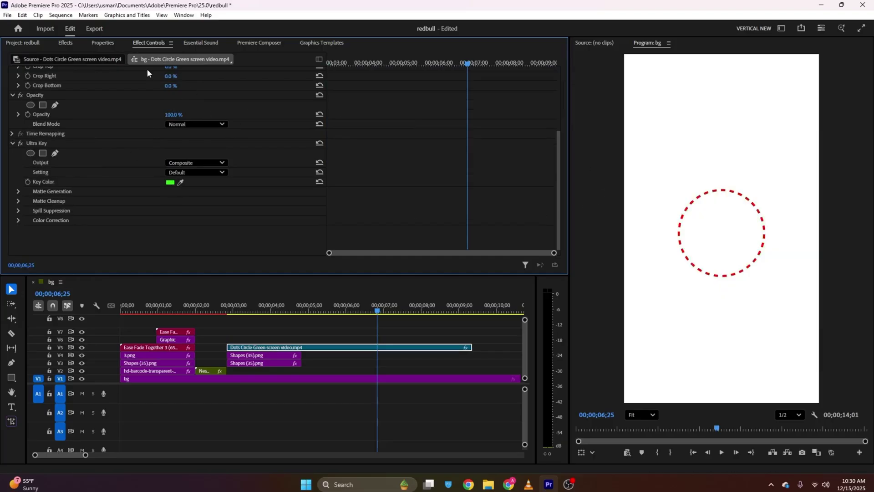
# Step: Find the Black & White effect and apply it to the dots circle clip
pyautogui.click(65, 43)
pyautogui.click(52, 54)
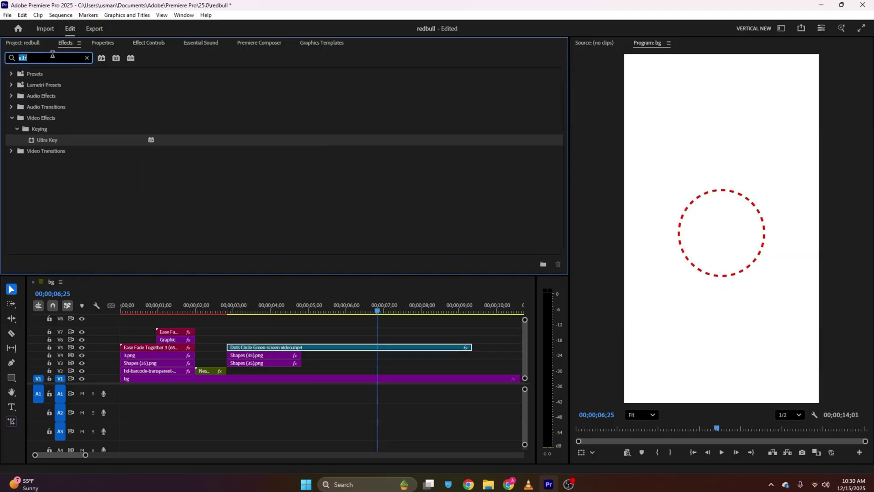
pyautogui.write('black')
pyautogui.scroll(-10, 93, 127)
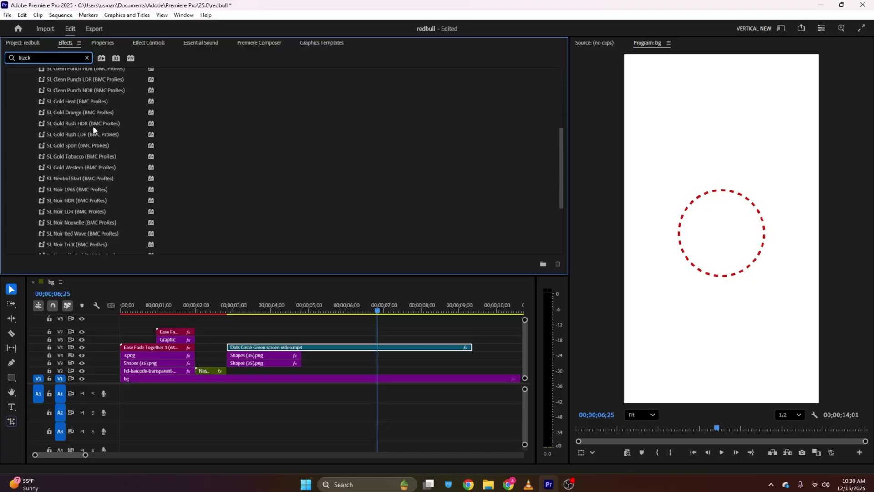
pyautogui.click(67, 217)
pyautogui.moveTo(59, 220); pyautogui.dragTo(299, 351)
# Step: Scale the dots circle clip to 123% and set its X position to 553
pyautogui.click(110, 43)
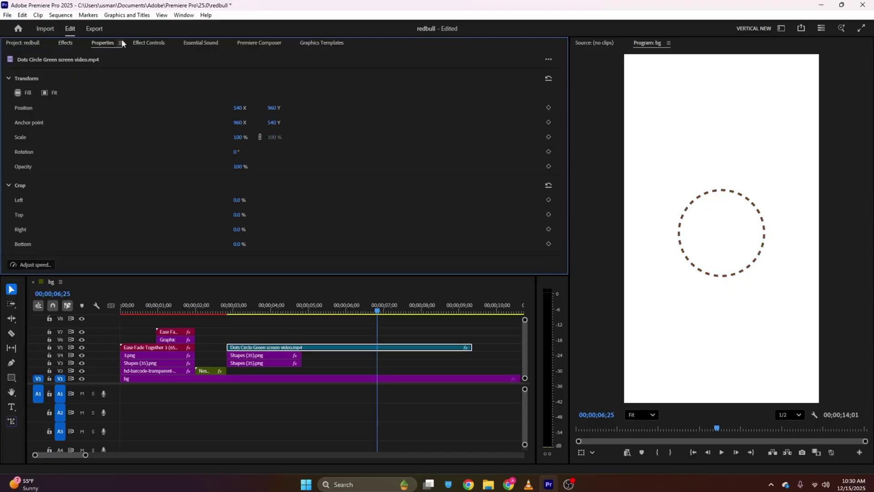
pyautogui.click(149, 43)
pyautogui.scroll(5, 114, 100)
pyautogui.click(108, 44)
pyautogui.moveTo(238, 138); pyautogui.dragTo(242, 107)
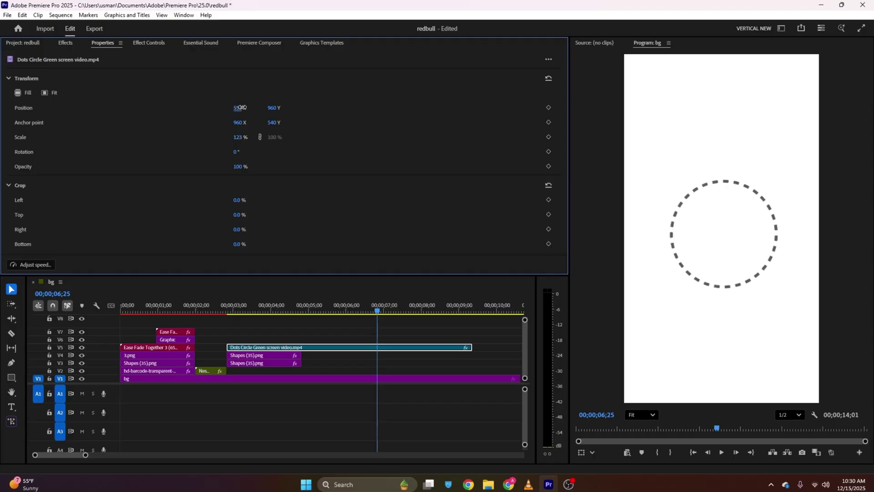
# Step: Trim the dots circle clip to the end of the star shape clips, then extend all three to about 00;00;05;20
pyautogui.click(242, 309)
pyautogui.press('c')
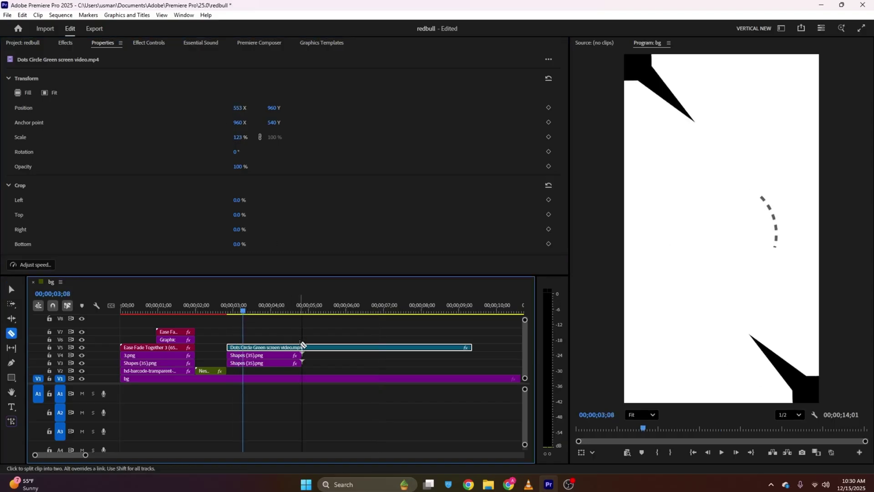
pyautogui.click(302, 346)
pyautogui.press('v')
pyautogui.click(324, 347)
pyautogui.press('Delete')
pyautogui.press('space')
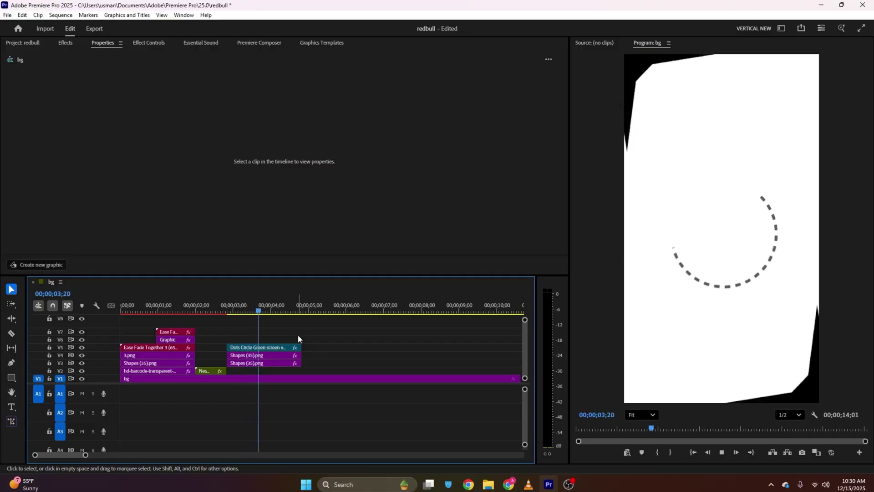
pyautogui.press('space')
pyautogui.moveTo(302, 355); pyautogui.dragTo(332, 362)
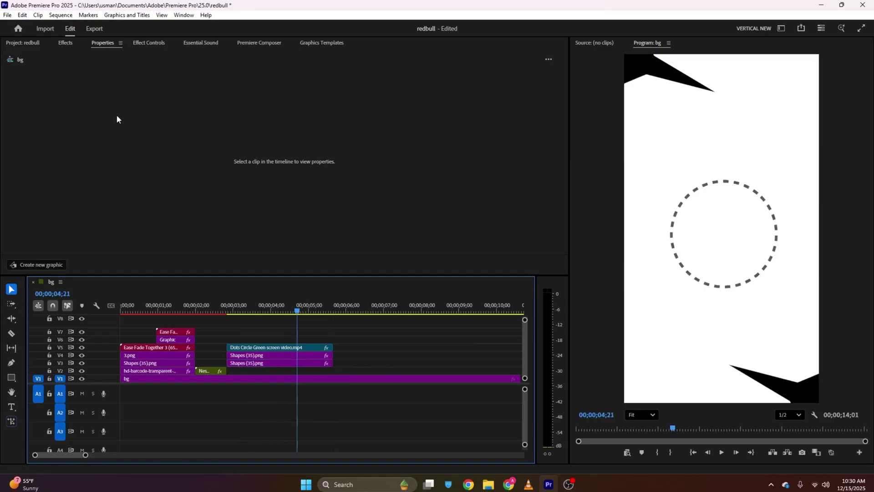
# Step: Check the VLC reference, then add the 1.png can image above the dots circle in Premiere Pro and trim it to the same end
pyautogui.hotkey('alt', 'Tab')
pyautogui.hotkey('alt', 'Tab')
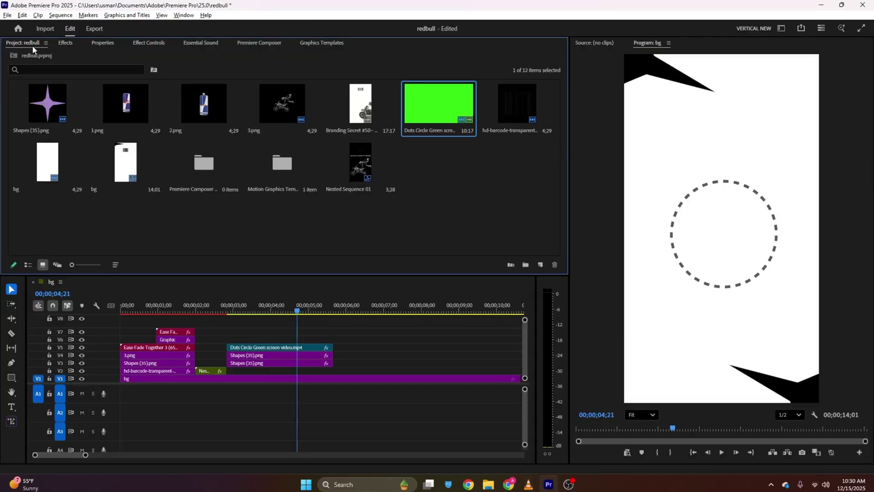
pyautogui.moveTo(123, 113); pyautogui.dragTo(229, 339)
pyautogui.moveTo(411, 339); pyautogui.dragTo(332, 340)
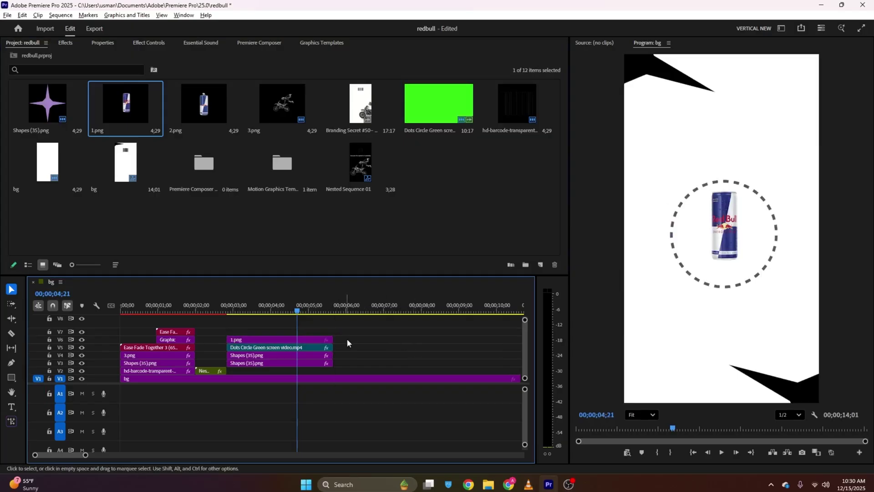
# Step: Compare with the reference, apply Black & White to the can image, and set its Y position to 986
pyautogui.hotkey('alt', 'Tab')
pyautogui.hotkey('alt', 'Tab')
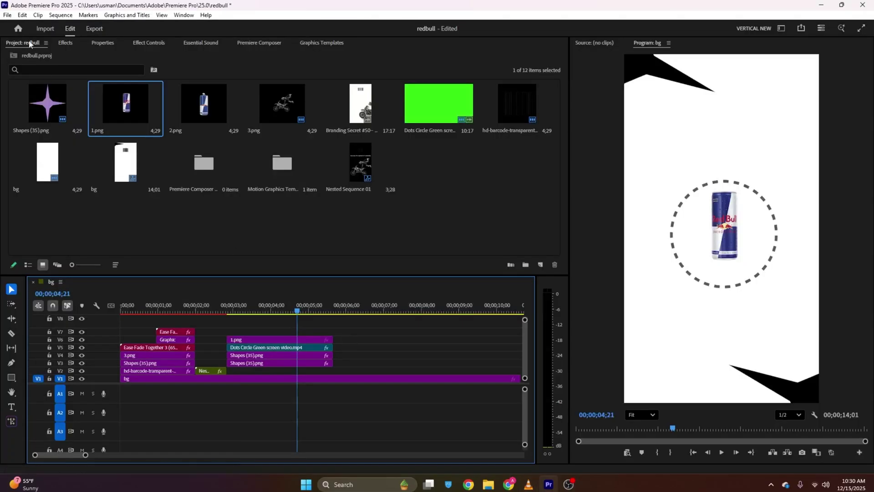
pyautogui.click(69, 43)
pyautogui.moveTo(79, 214); pyautogui.dragTo(277, 342)
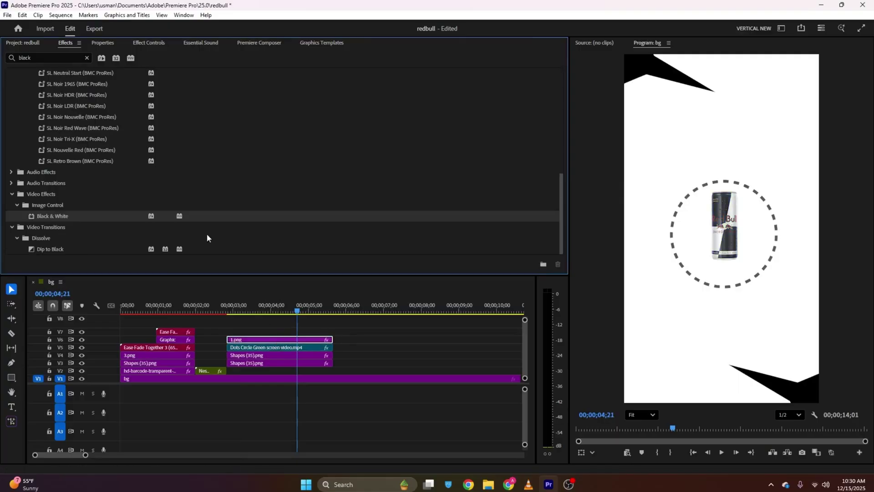
pyautogui.click(149, 42)
pyautogui.moveTo(197, 91); pyautogui.dragTo(208, 91)
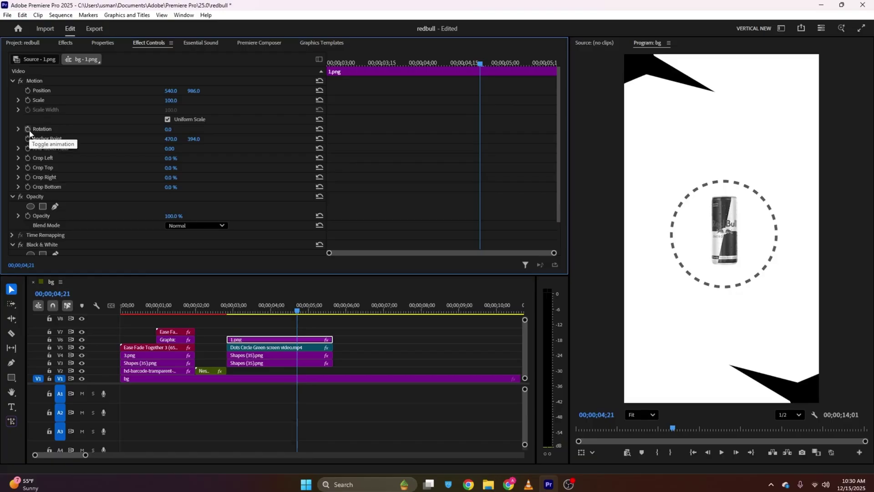
# Step: Keyframe the can's rotation from 31° at 00;00;02;25 to 0° at 00;00;03;14
pyautogui.press('Up')
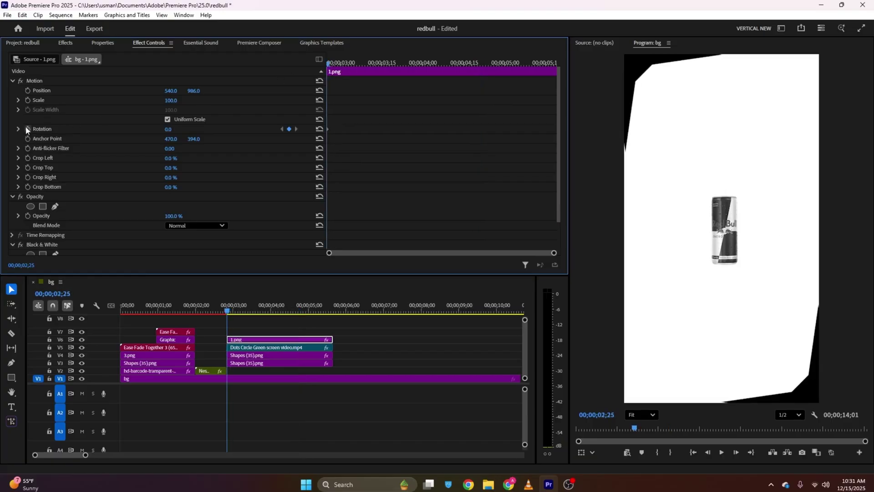
pyautogui.moveTo(172, 132); pyautogui.dragTo(185, 132)
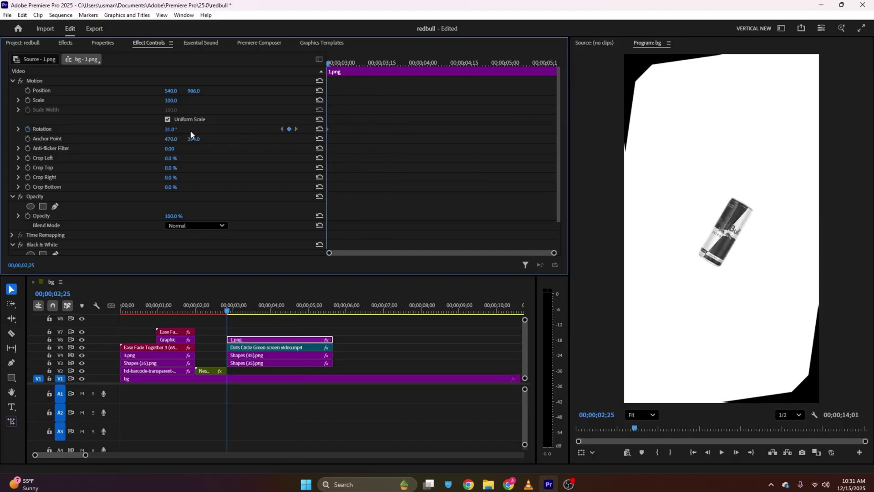
pyautogui.moveTo(342, 61); pyautogui.dragTo(378, 64)
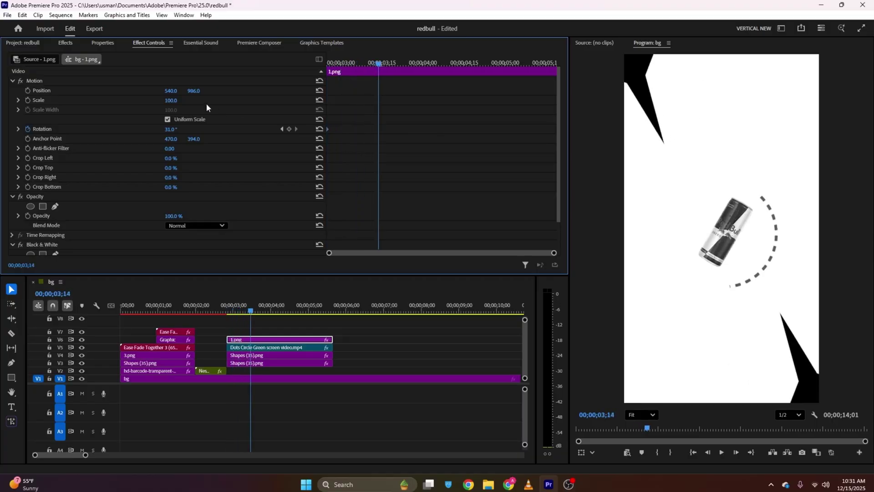
pyautogui.moveTo(171, 132); pyautogui.dragTo(170, 127)
pyautogui.click(170, 129)
pyautogui.write('0')
pyautogui.press('Return')
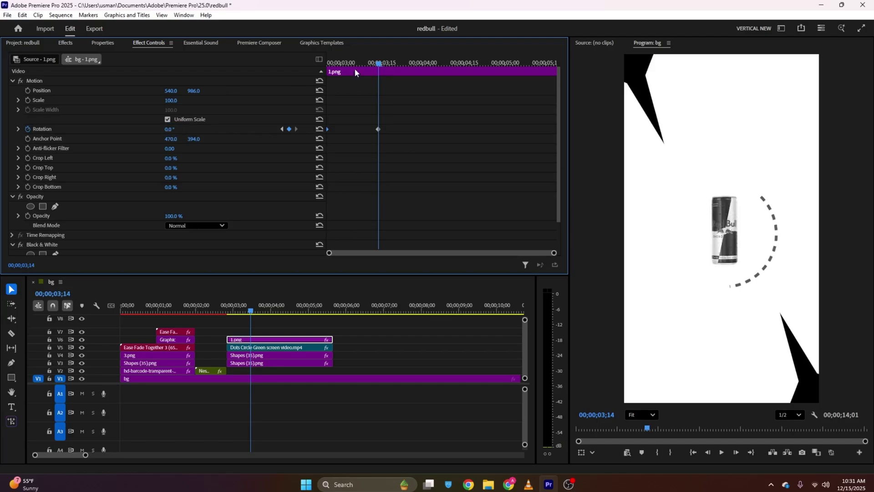
# Step: Play back the can's rotation and move its ending keyframe to about 00;00;04;04 for a slower turn
pyautogui.moveTo(354, 64); pyautogui.dragTo(276, 69)
pyautogui.press('space')
pyautogui.press('space')
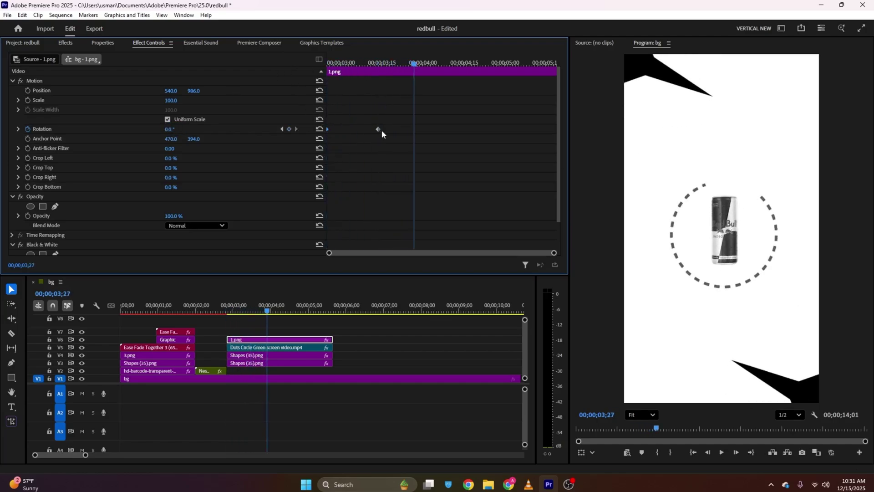
pyautogui.moveTo(381, 130); pyautogui.dragTo(489, 144)
pyautogui.press('Up')
pyautogui.press('space')
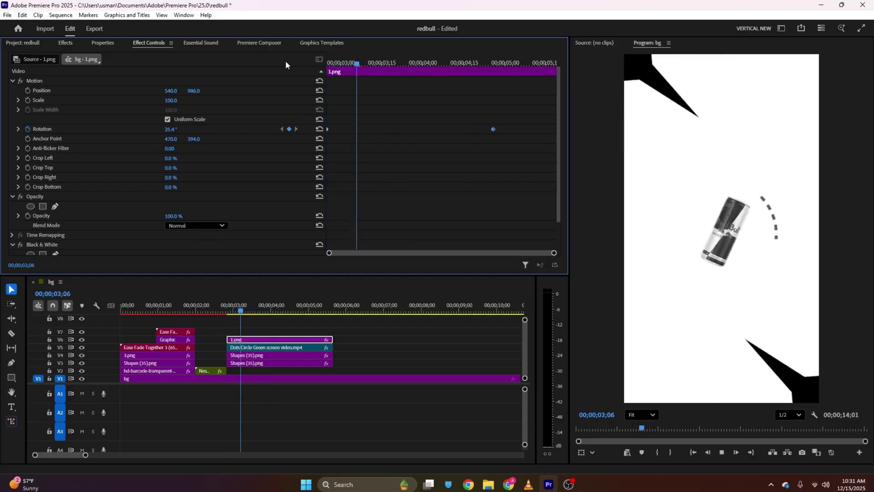
pyautogui.press('space')
pyautogui.moveTo(493, 129); pyautogui.dragTo(441, 126)
# Step: Apply easing to the can's rotation keyframes, play back the motion, and save the project
pyautogui.rightClick(441, 129)
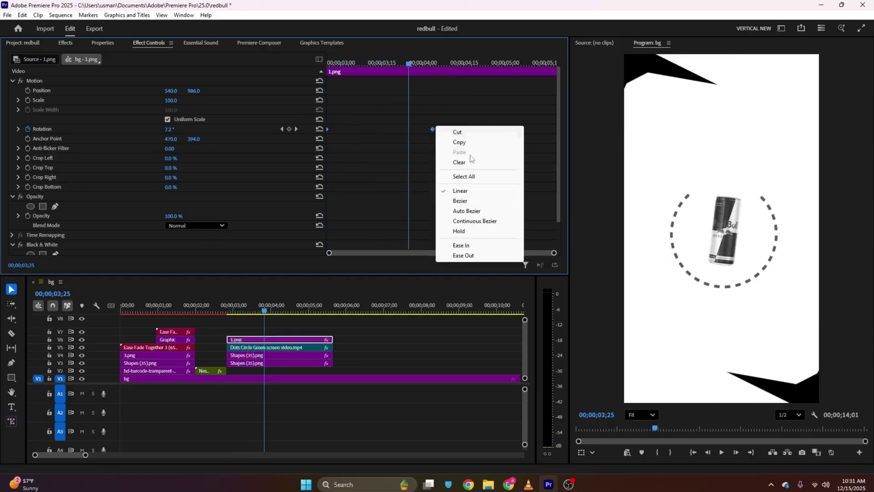
pyautogui.click(488, 247)
pyautogui.press('Up')
pyautogui.press('space')
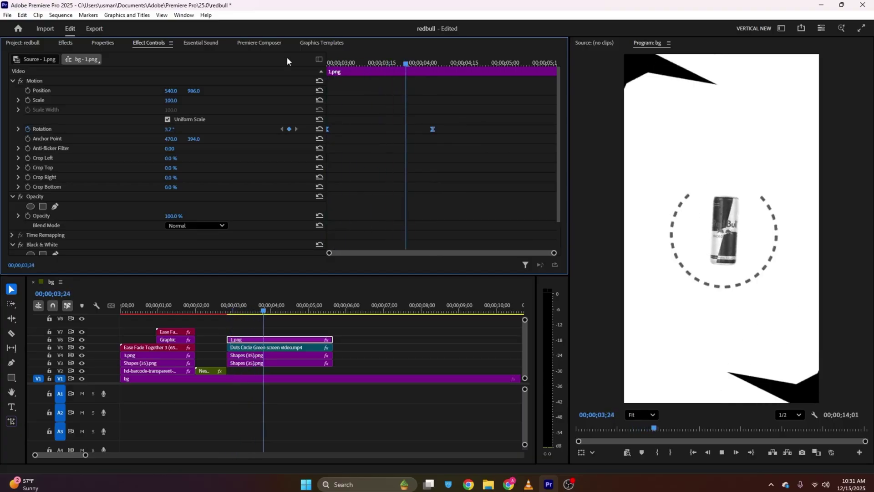
pyautogui.press('space')
pyautogui.hotkey('ctrl', 's')
pyautogui.click(241, 329)
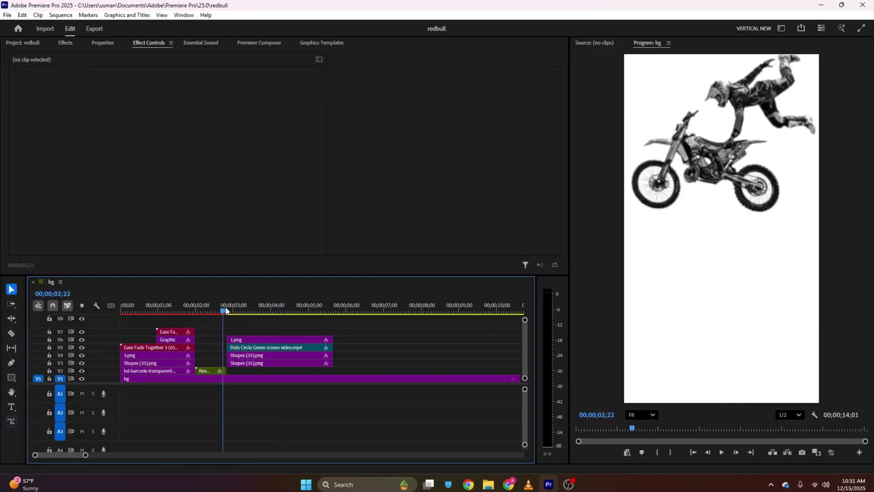
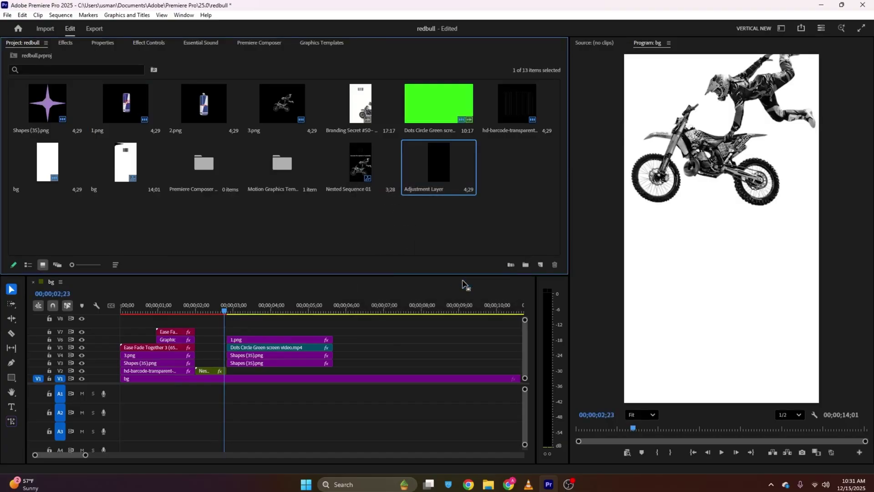
# Step: Place the adjustment layer above the can scene, starting at 00;00;02;17, and add a sequence marker at 00;00;03;02
pyautogui.moveTo(436, 176); pyautogui.dragTo(231, 334)
pyautogui.moveTo(83, 459); pyautogui.dragTo(65, 459)
pyautogui.click(312, 309)
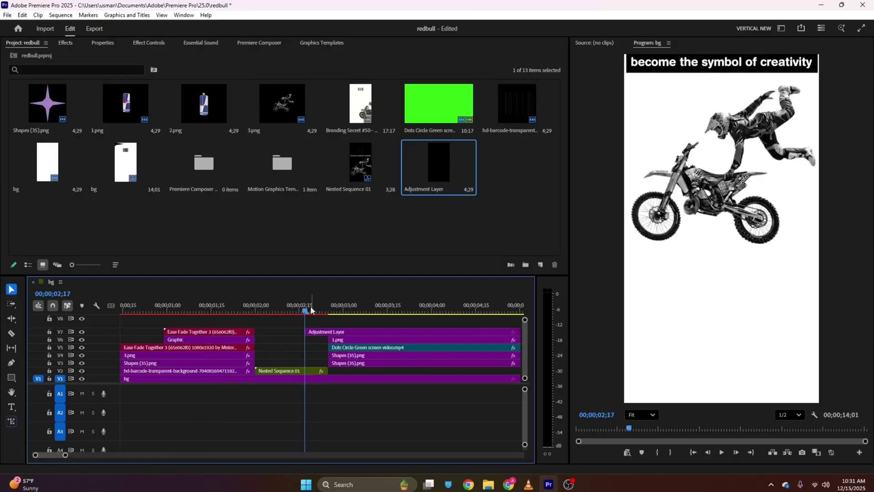
pyautogui.hotkey('shift', 'Right')
pyautogui.hotkey('shift', 'Right')
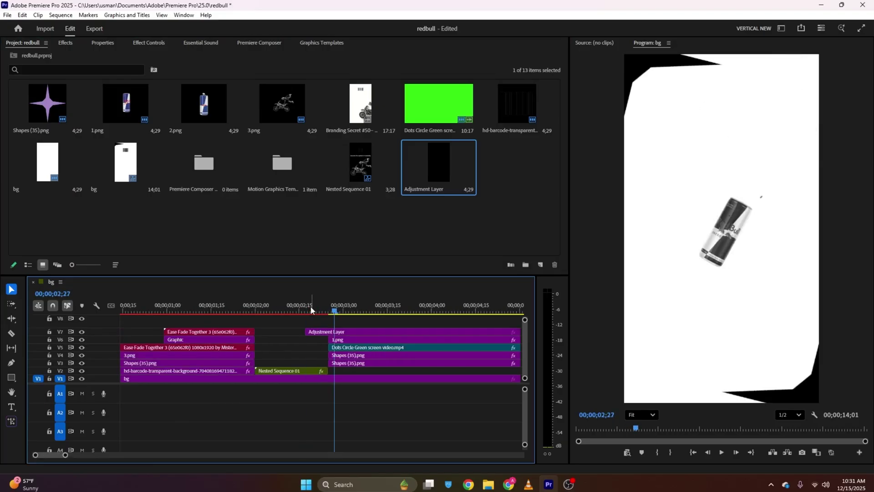
pyautogui.hotkey('shift', 'Right')
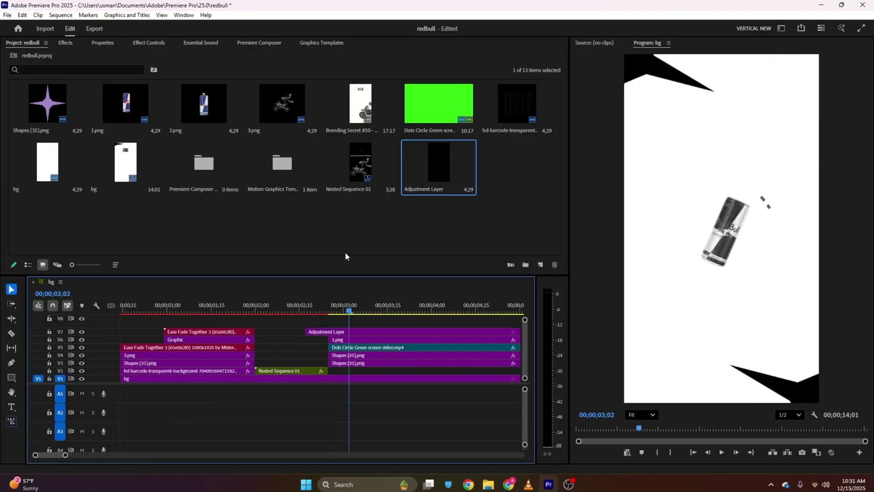
pyautogui.click(387, 335)
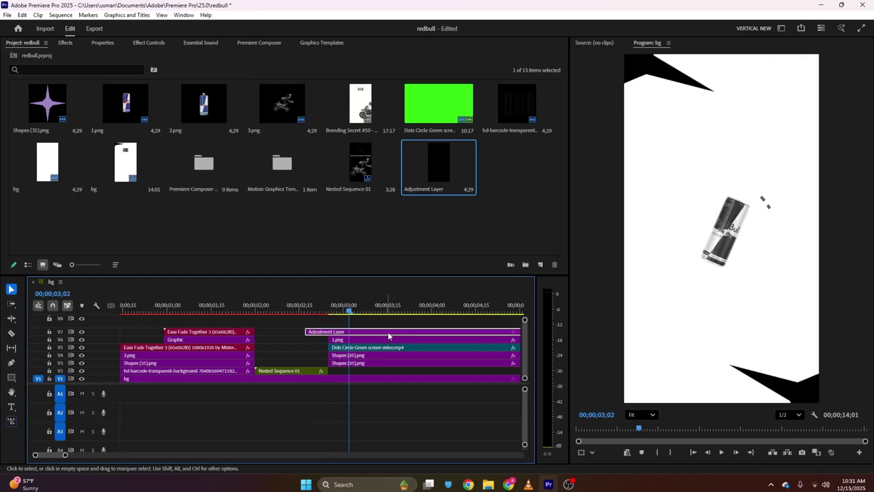
pyautogui.press('m')
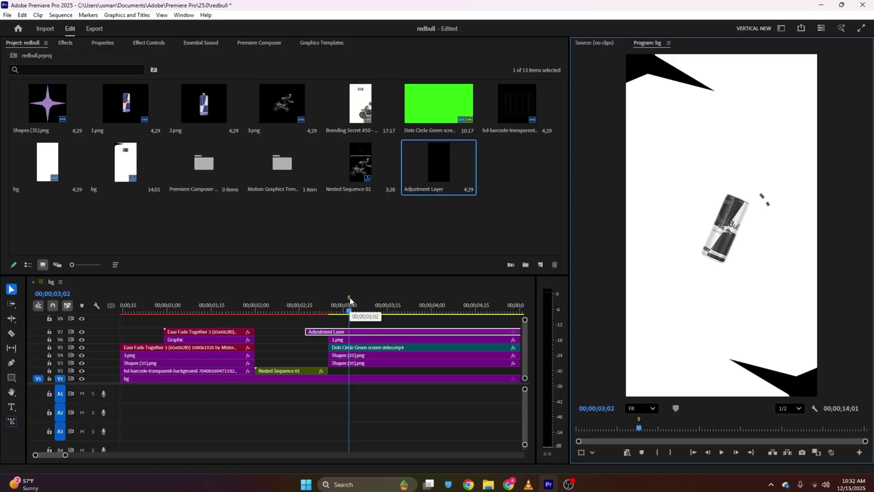
# Step: Split the adjustment layer at 00;00;03;02 and 00;00;03;12, and delete the portion after the second cut
pyautogui.press('space')
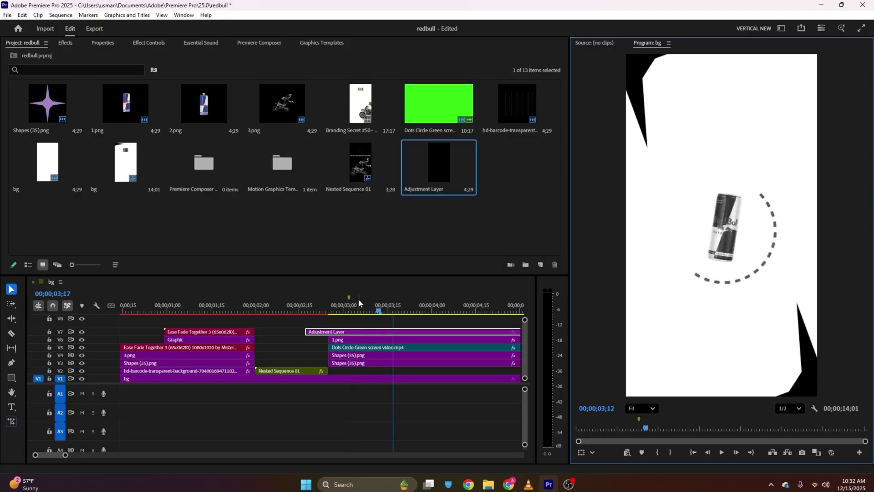
pyautogui.press('c')
pyautogui.click(350, 332)
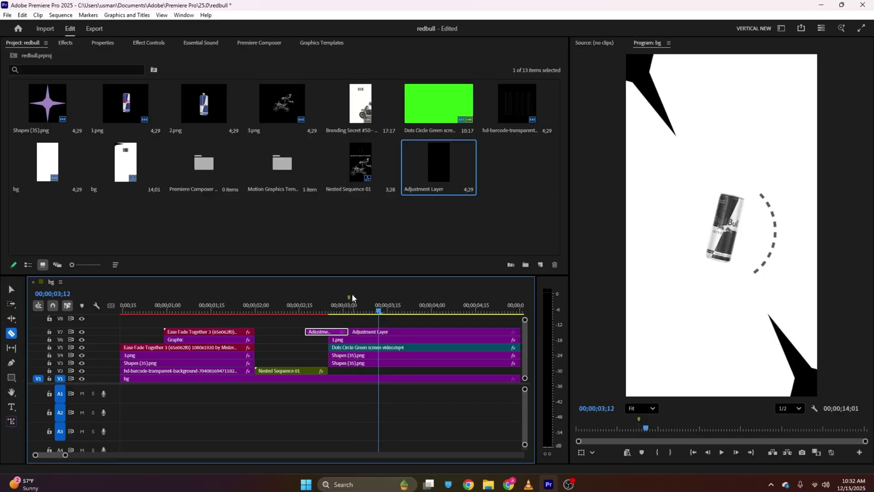
pyautogui.click(379, 332)
pyautogui.press('v')
pyautogui.click(390, 333)
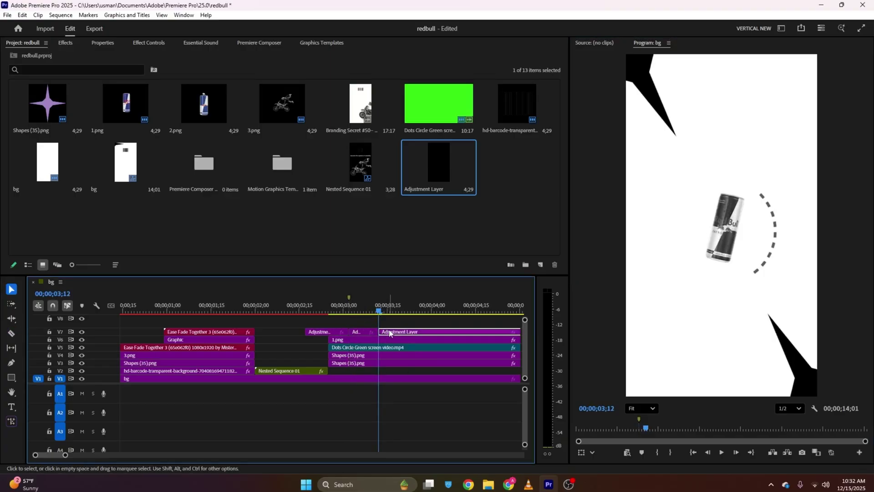
pyautogui.press('Delete')
# Step: Shift the two adjustment layer pieces and the marker so the cut sits at 00;00;02;25, and join the pieces into one clip
pyautogui.click(364, 332)
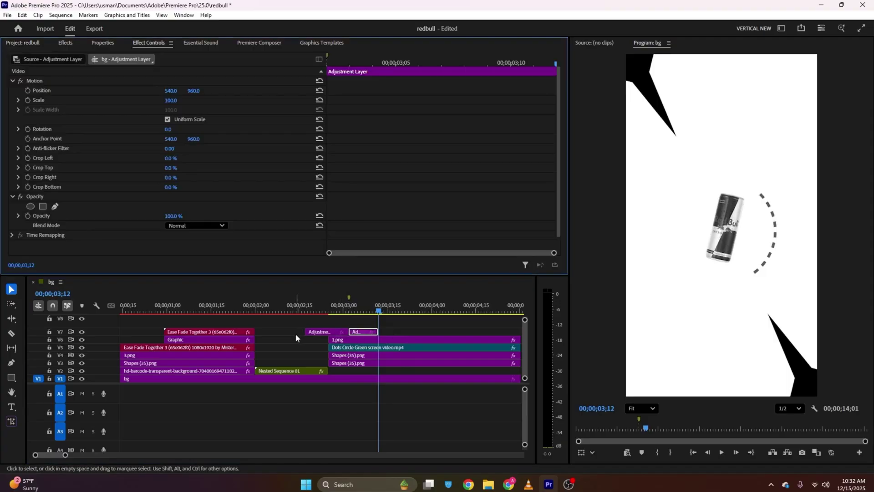
pyautogui.moveTo(337, 332)
pyautogui.mouseDown()
pyautogui.moveTo(317, 331)
pyautogui.moveTo(337, 331)
pyautogui.mouseUp()
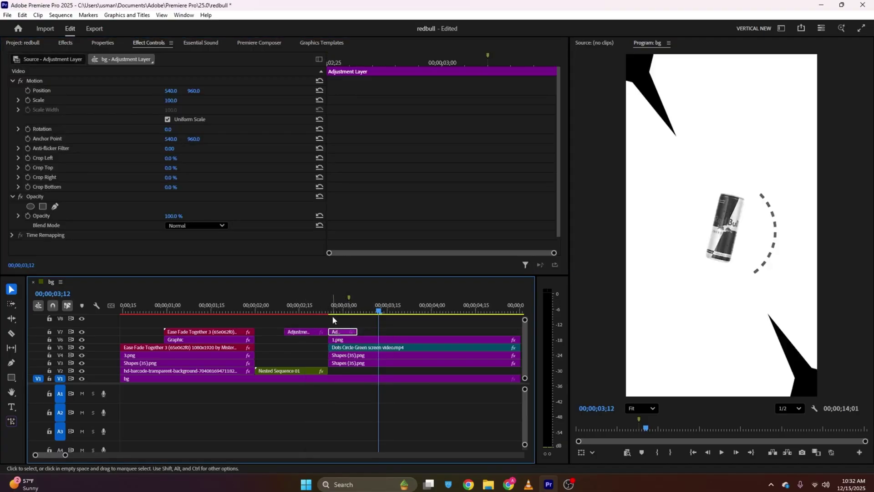
pyautogui.click(330, 301)
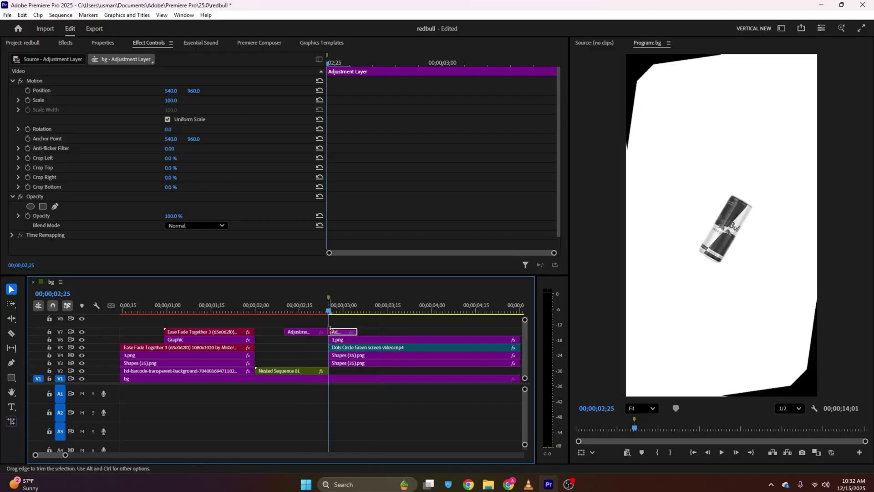
pyautogui.rightClick(330, 333)
pyautogui.click(360, 403)
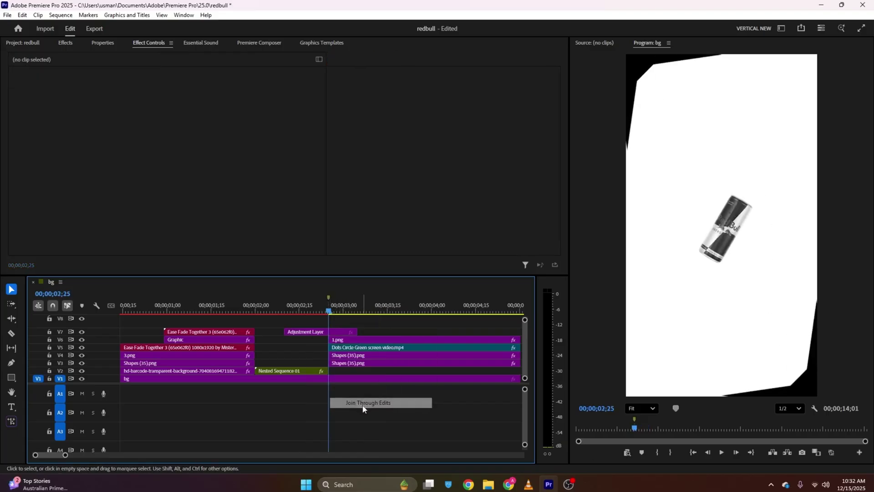
# Step: Trim the start of the adjustment layer to 00;00;02;15
pyautogui.moveTo(289, 309); pyautogui.dragTo(286, 309)
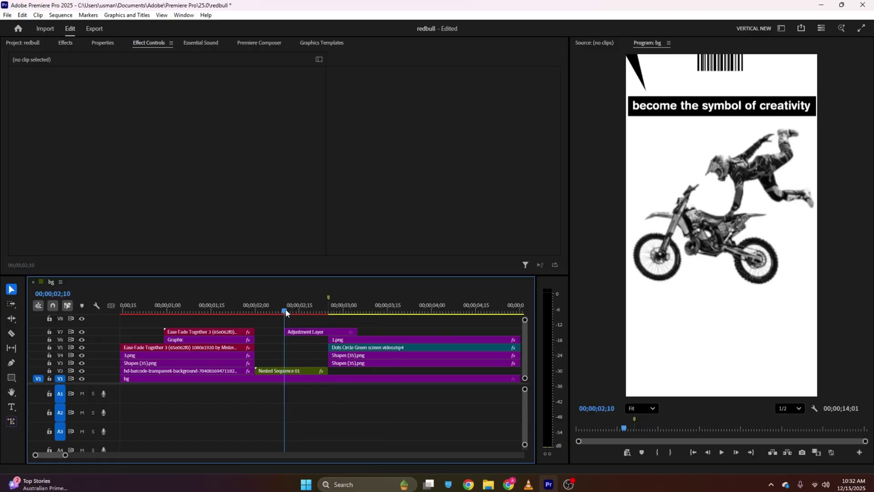
pyautogui.press('space')
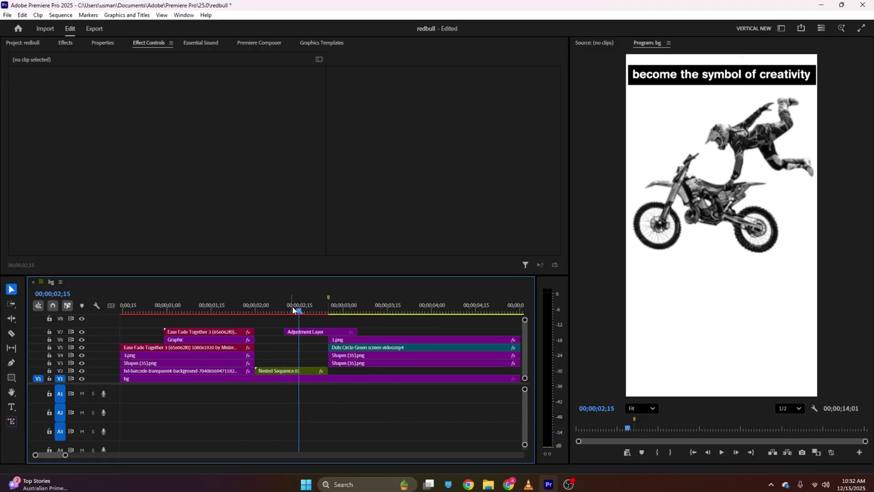
pyautogui.moveTo(285, 332); pyautogui.dragTo(300, 331)
# Step: Find Gaussian Blur in the effects and apply it to the adjustment layer
pyautogui.click(325, 331)
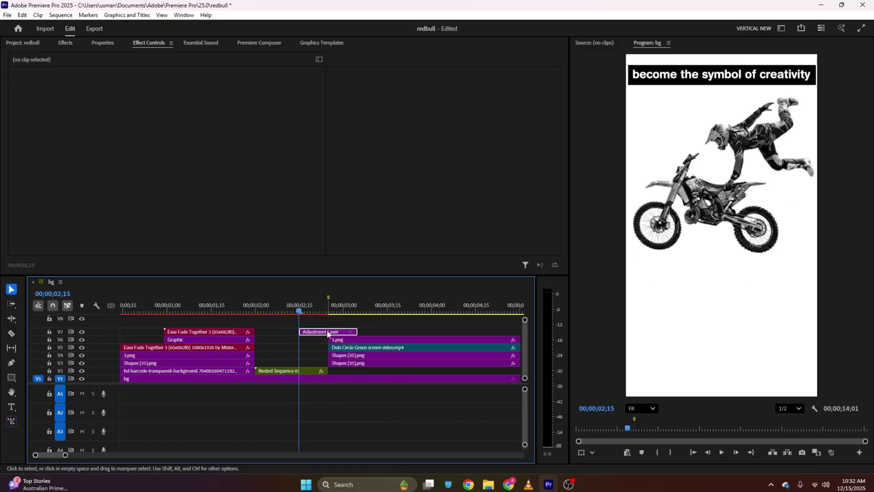
pyautogui.click(65, 46)
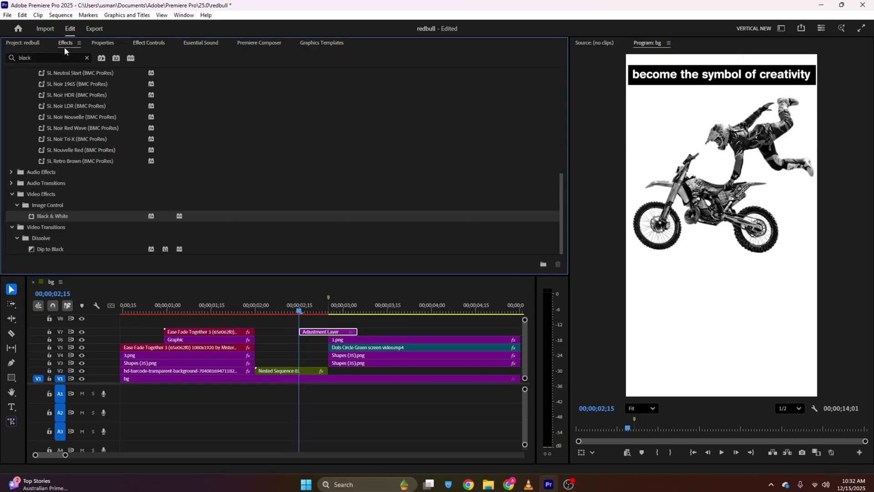
pyautogui.click(64, 59)
pyautogui.write('blur')
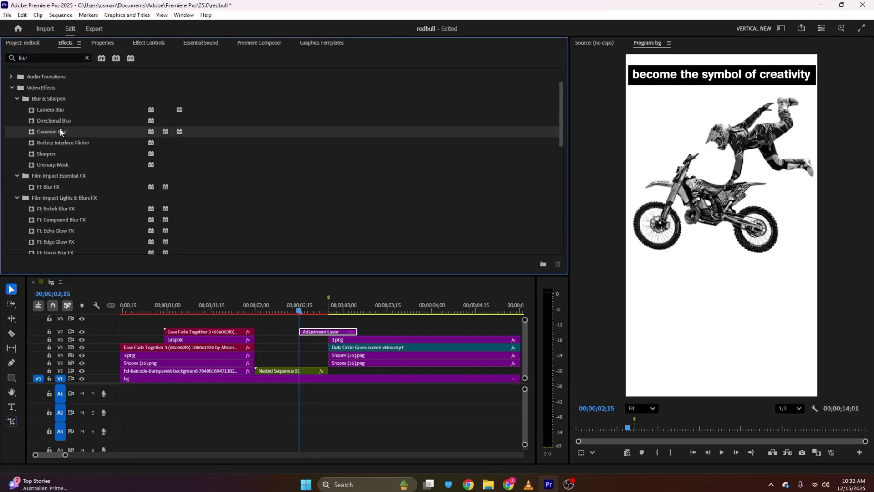
pyautogui.moveTo(64, 131); pyautogui.dragTo(319, 335)
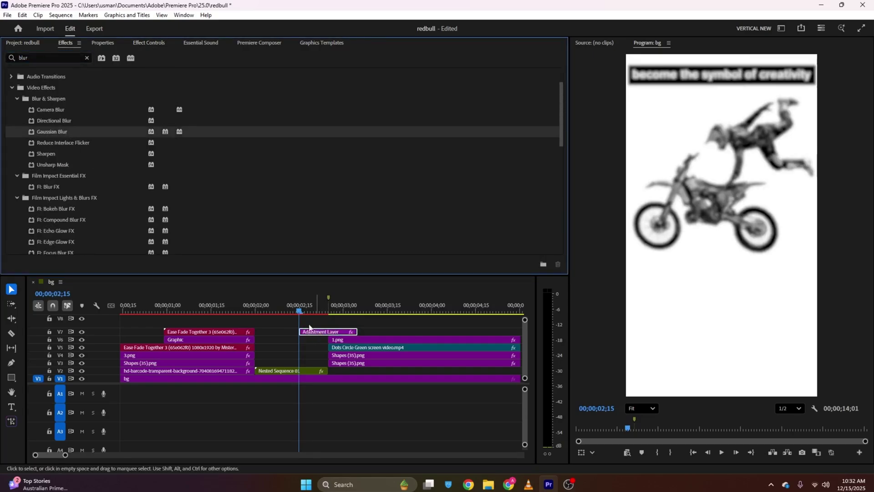
# Step: Add a Gaussian Blur Blurriness keyframe at 00;00;02;17 and a second one with value 50 at 00;00;02;25
pyautogui.click(148, 42)
pyautogui.scroll(-2, 132, 116)
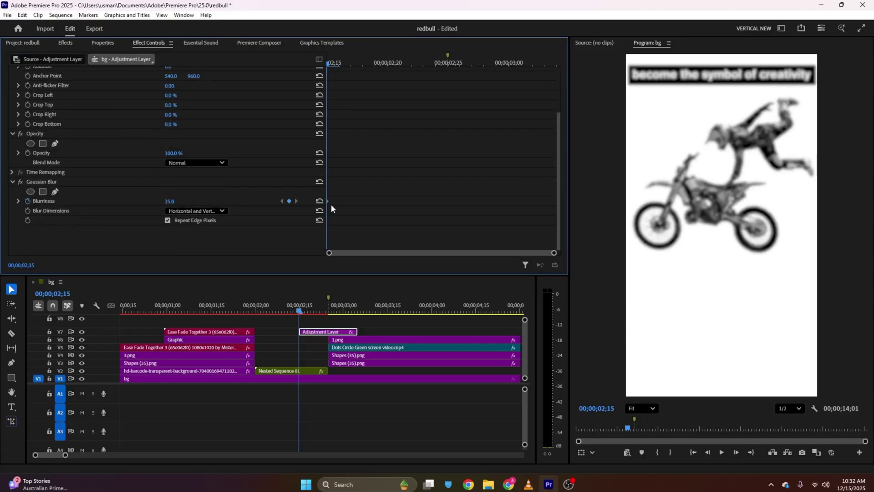
pyautogui.moveTo(330, 202); pyautogui.dragTo(350, 204)
pyautogui.scroll(1, 355, 69)
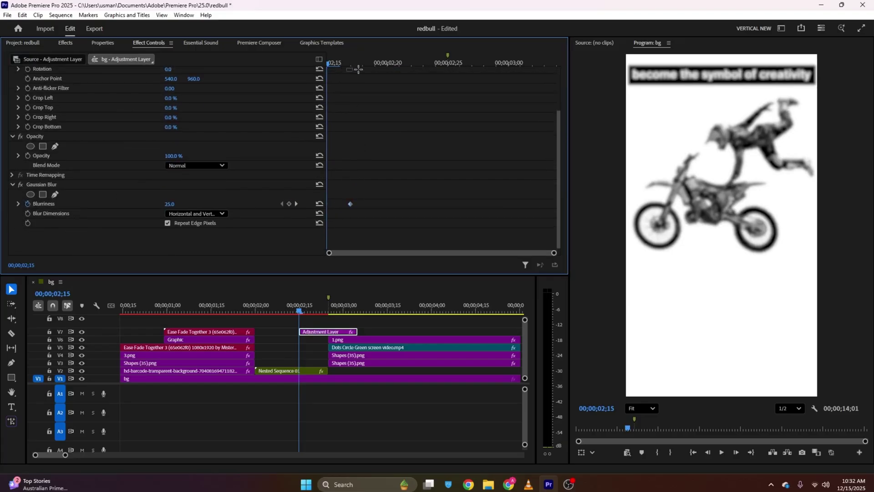
pyautogui.moveTo(356, 69); pyautogui.dragTo(448, 64)
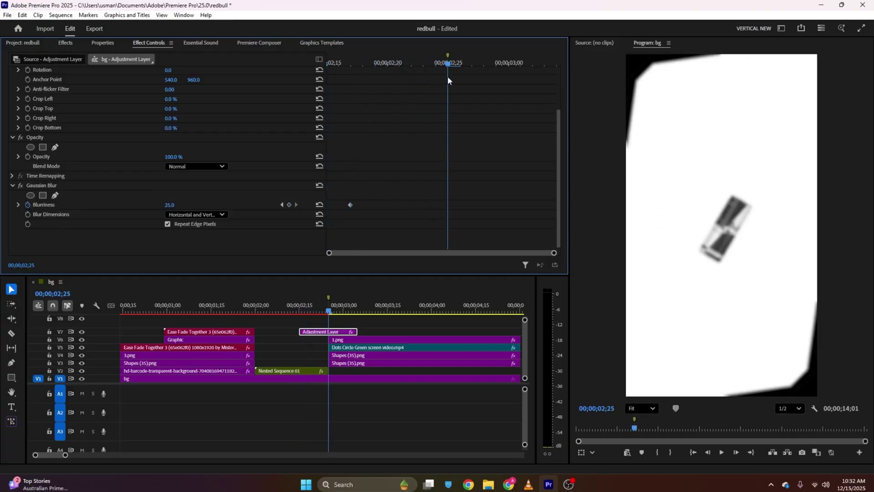
pyautogui.click(173, 206)
pyautogui.write('50')
pyautogui.press('Return')
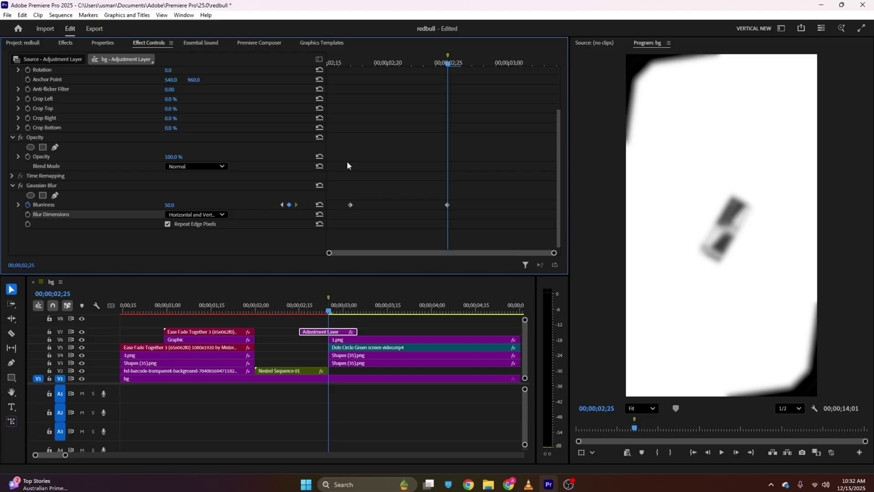
# Step: Set Blurriness to 0 at 00;00;02;17 and again at 00;00;03;01 so the blur peaks between the scenes
pyautogui.moveTo(366, 63); pyautogui.dragTo(350, 65)
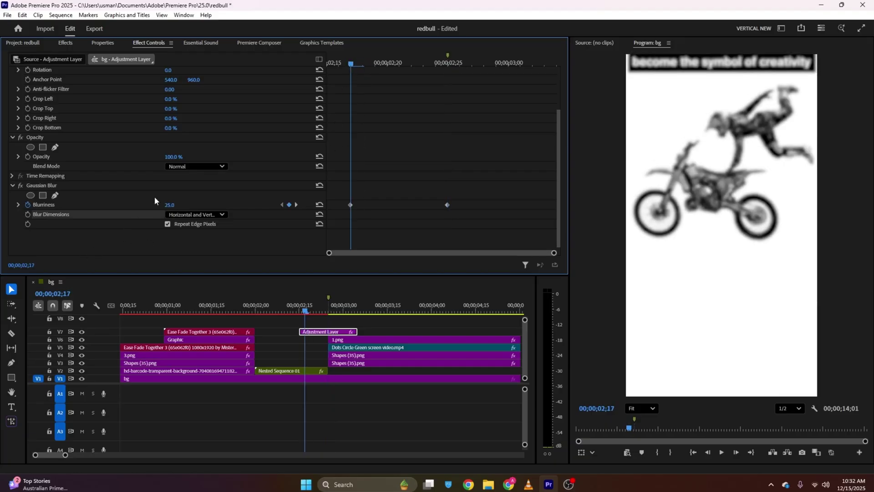
pyautogui.click(175, 205)
pyautogui.write('0')
pyautogui.press('Return')
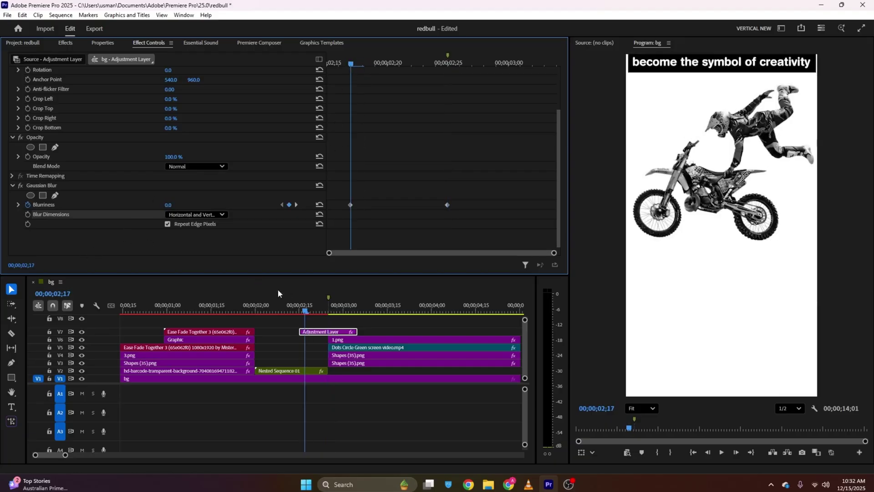
pyautogui.moveTo(498, 61); pyautogui.dragTo(525, 65)
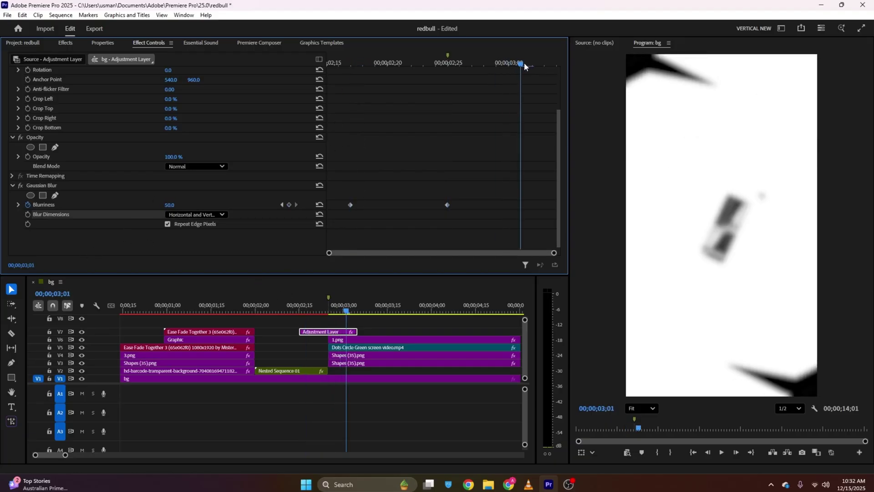
pyautogui.click(174, 205)
pyautogui.write('0')
pyautogui.press('Return')
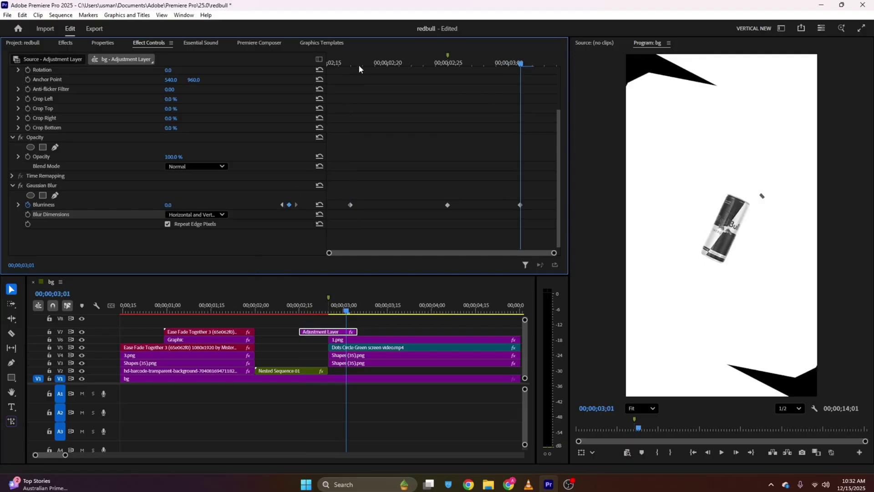
# Step: Play back the blur transition and save the project
pyautogui.click(321, 42)
pyautogui.click(157, 43)
pyautogui.click(334, 63)
pyautogui.press('space')
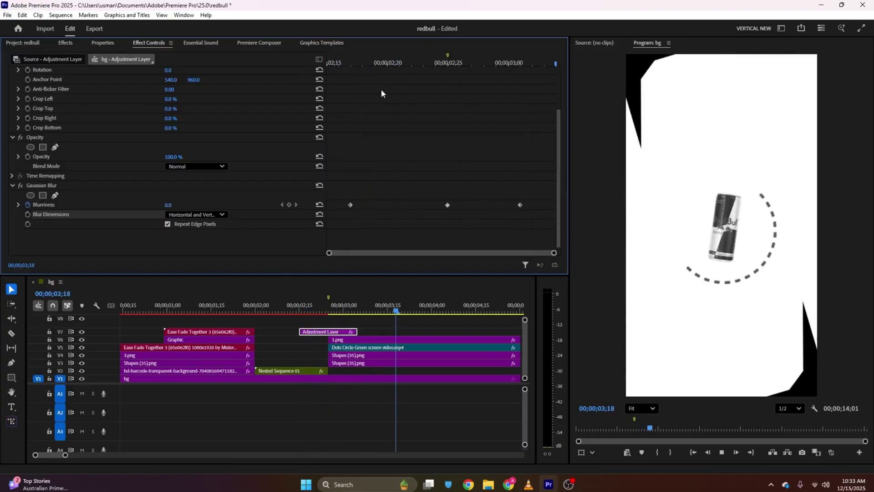
pyautogui.press('space')
pyautogui.hotkey('ctrl', 's')
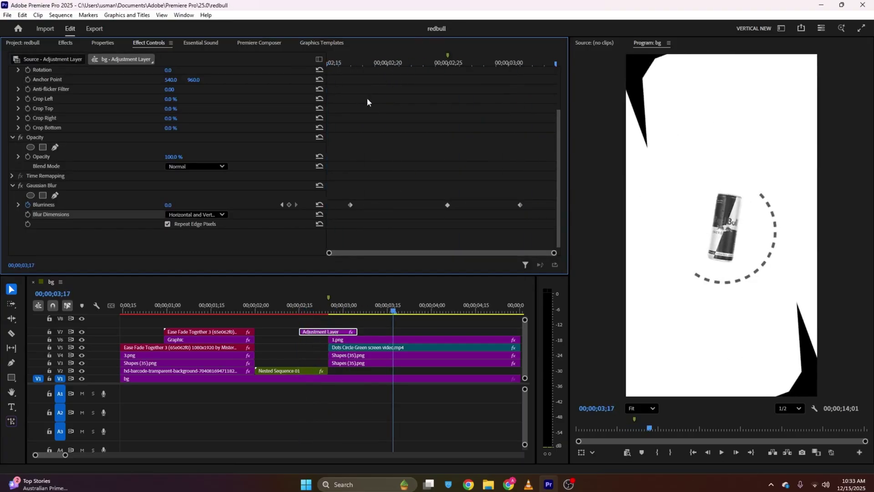
# Step: Switch to VLC to study the end of the can scene in the reference video, and return to Premiere Pro
pyautogui.click(528, 484)
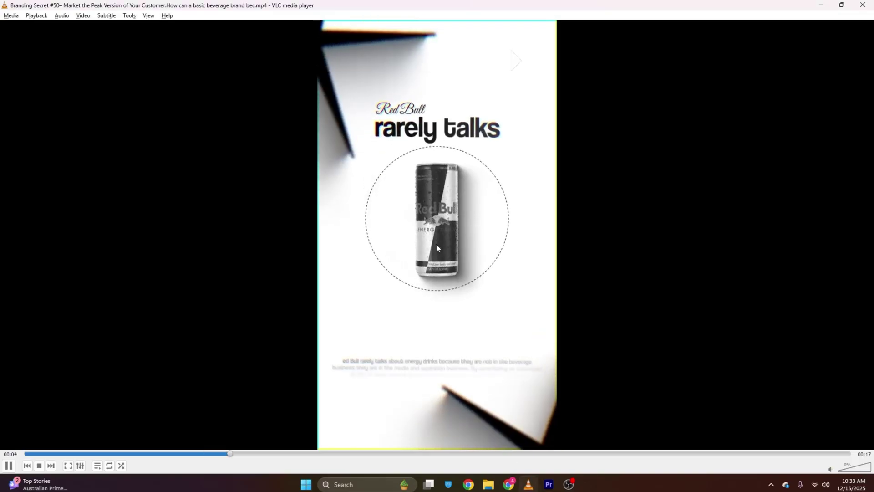
pyautogui.press('space')
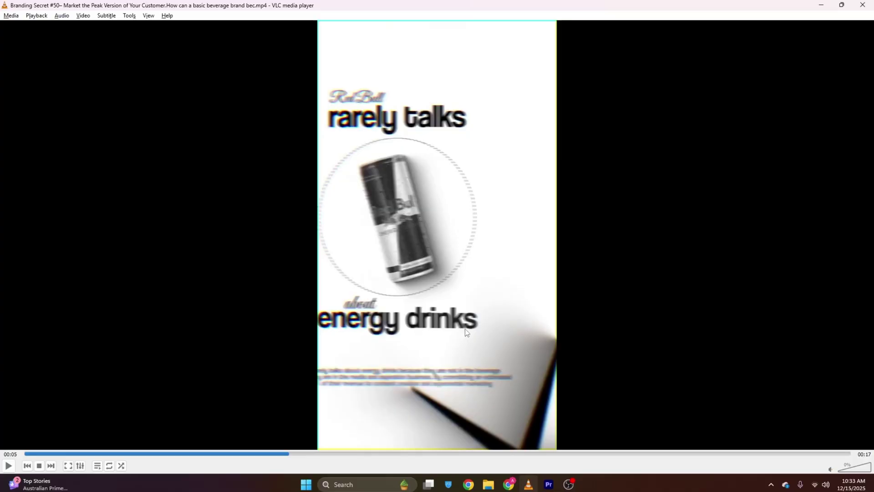
pyautogui.click(548, 483)
# Step: Split the can image, dotted circle video and both shape clips at 00;00;04;09
pyautogui.moveTo(395, 310); pyautogui.dragTo(458, 310)
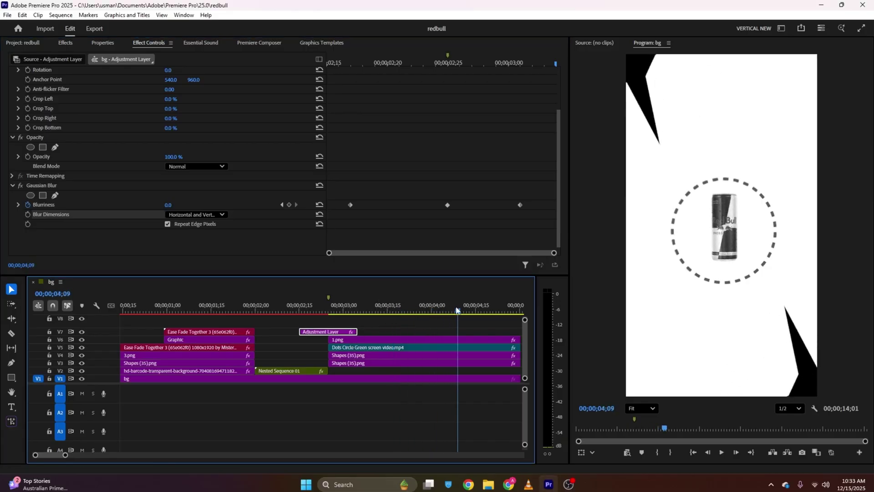
pyautogui.click(460, 346)
pyautogui.press('c')
pyautogui.click(458, 339)
pyautogui.click(459, 347)
pyautogui.click(459, 355)
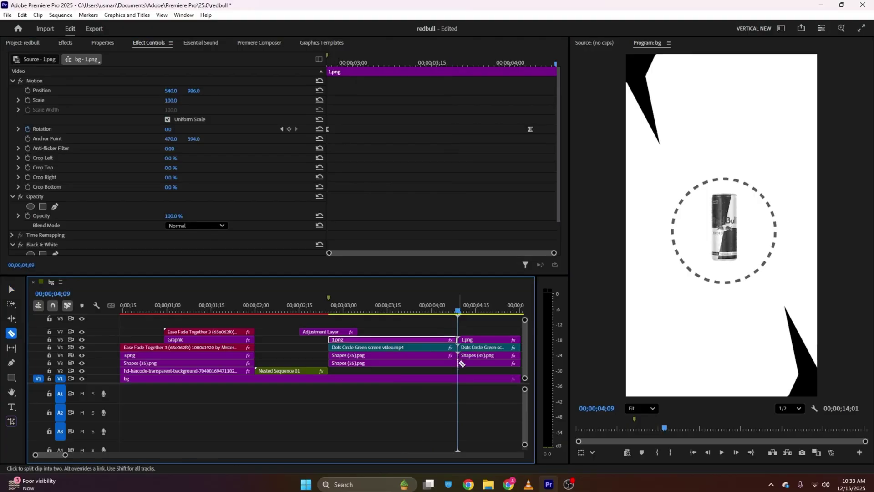
pyautogui.click(459, 363)
# Step: Nest the four can scene clips after the 00;00;04;09 cut under the default name and select the nested sequence
pyautogui.press('v')
pyautogui.moveTo(477, 323); pyautogui.dragTo(485, 361)
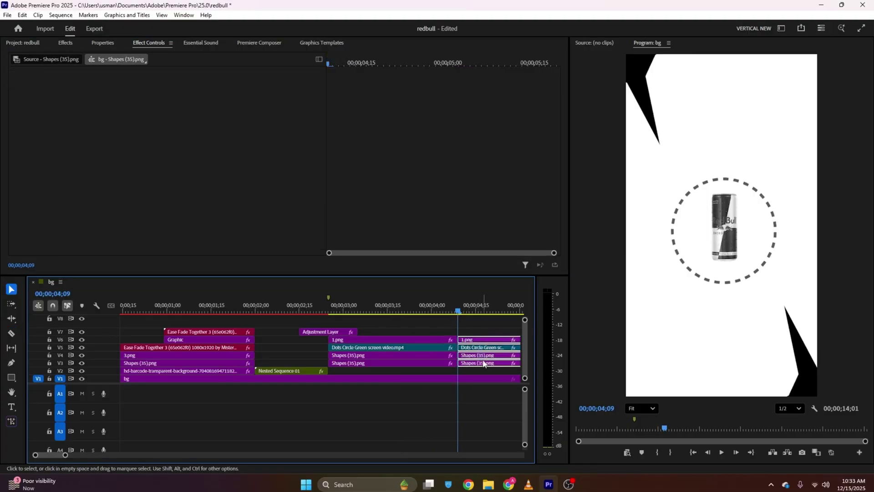
pyautogui.rightClick(483, 363)
pyautogui.click(500, 255)
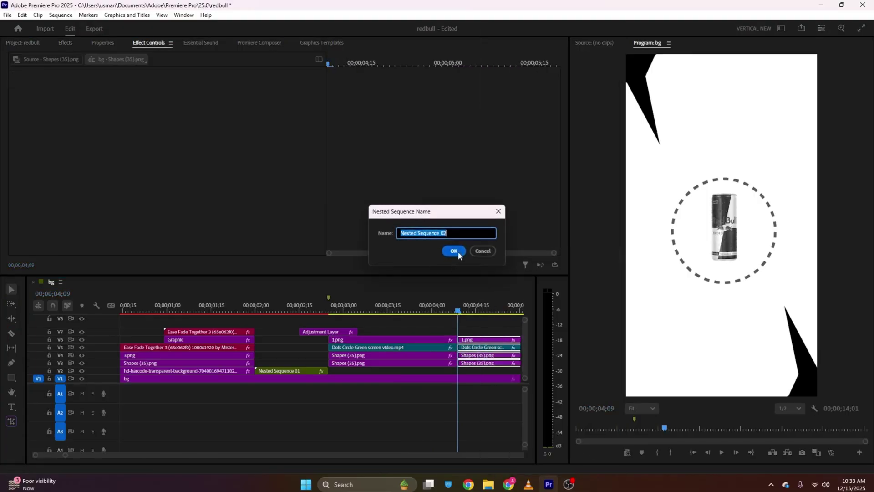
pyautogui.click(454, 250)
pyautogui.click(488, 364)
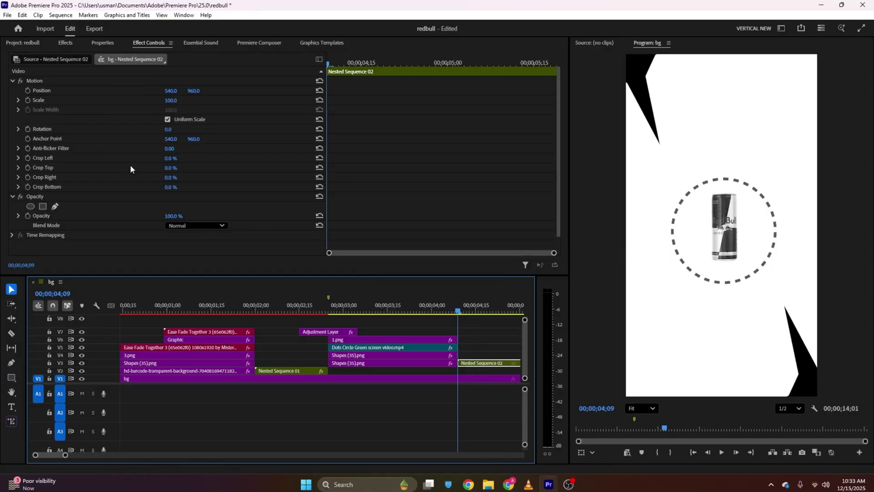
# Step: Keyframe Nested Sequence 02's Scale from 100 at 00;00;04;09 to 127 at 00;00;04;16, save the project and play it back
pyautogui.click(30, 101)
pyautogui.press('space')
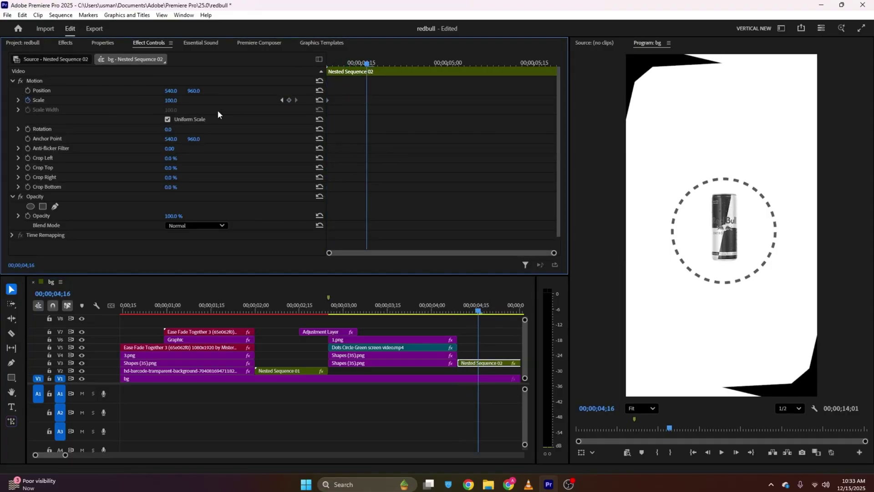
pyautogui.moveTo(159, 102); pyautogui.dragTo(222, 112)
pyautogui.hotkey('ctrl', 's')
pyautogui.moveTo(362, 61); pyautogui.dragTo(318, 64)
pyautogui.press('space')
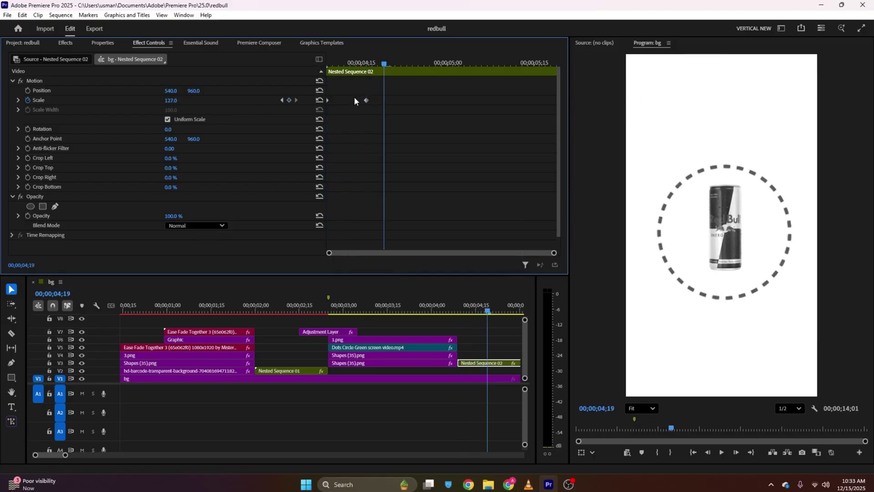
# Step: Move the ending Scale keyframe near the end of Nested Sequence 02 and play back the slower zoom
pyautogui.moveTo(367, 100); pyautogui.dragTo(550, 102)
pyautogui.moveTo(384, 64); pyautogui.dragTo(299, 69)
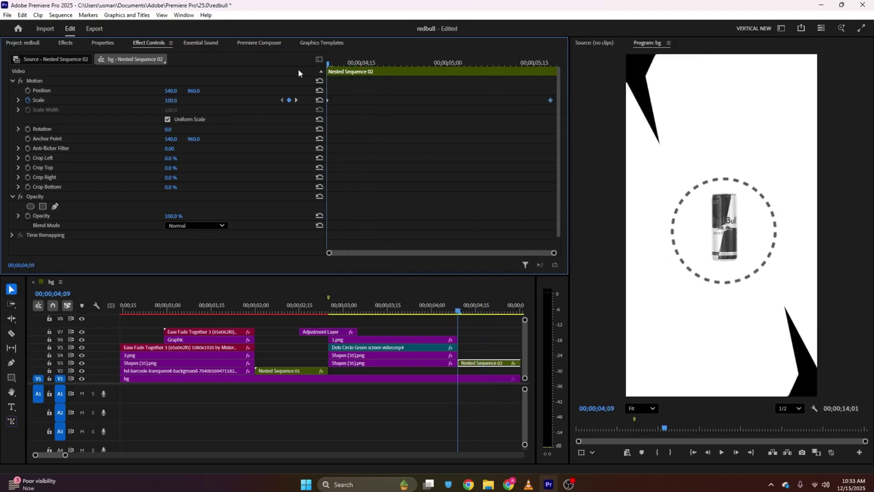
pyautogui.press('space')
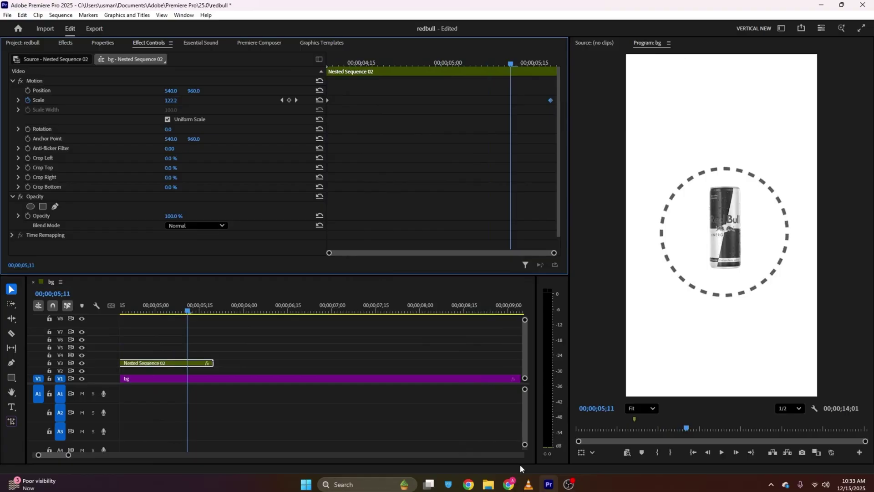
# Step: Switch to VLC to study how the framed footage follows the can scene in the reference, and return to Premiere Pro
pyautogui.click(528, 483)
pyautogui.press('space')
pyautogui.press('space')
pyautogui.press('space')
pyautogui.press('space')
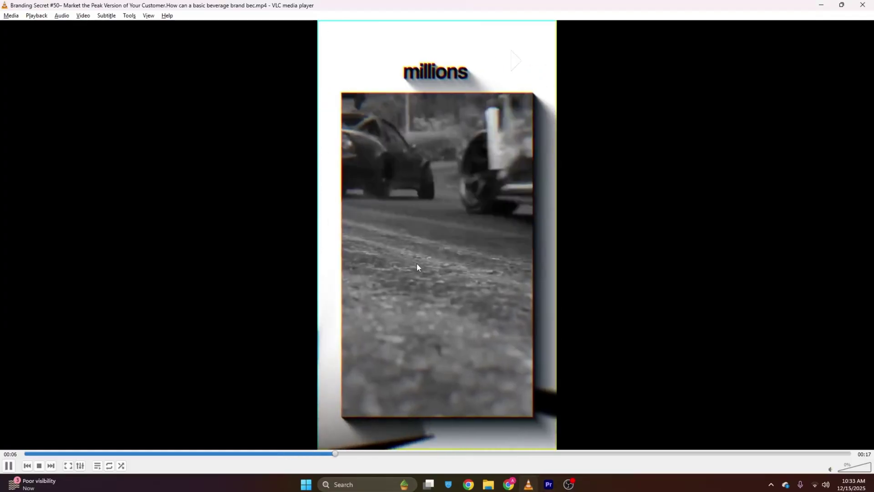
pyautogui.click(549, 484)
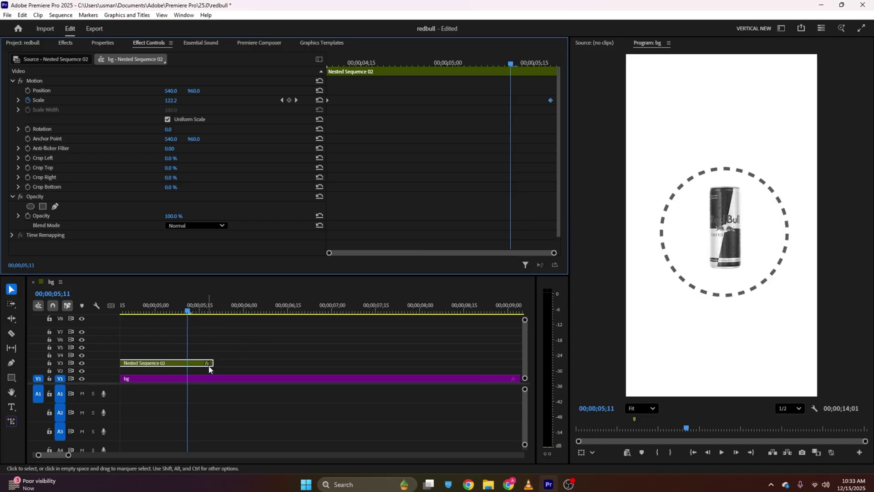
# Step: Keyframe Nested Sequence 02's Position from 540 at 00;00;05;03 to -730 horizontally at 00;00;05;13, save and play back the slide-out
pyautogui.click(477, 64)
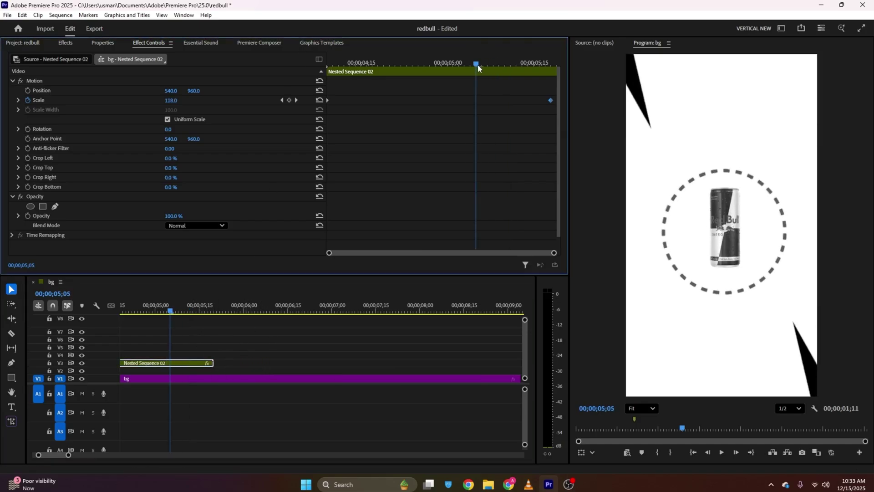
pyautogui.moveTo(477, 64); pyautogui.dragTo(466, 67)
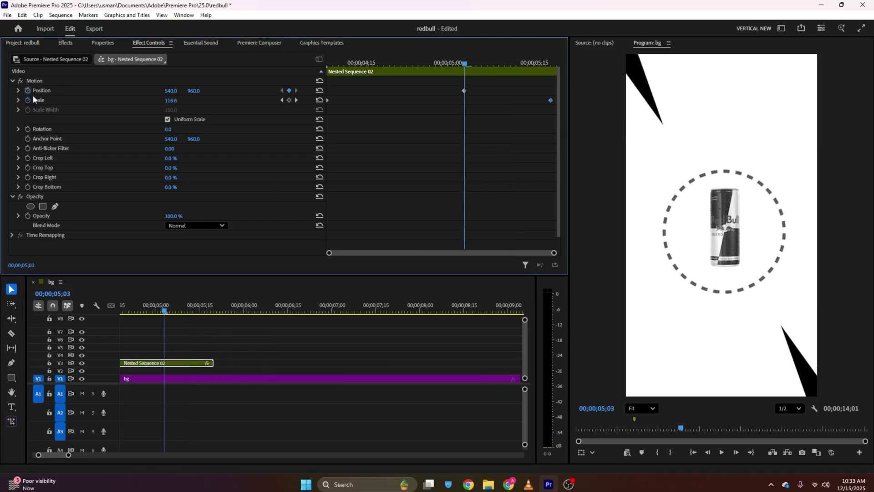
pyautogui.moveTo(464, 64); pyautogui.dragTo(522, 64)
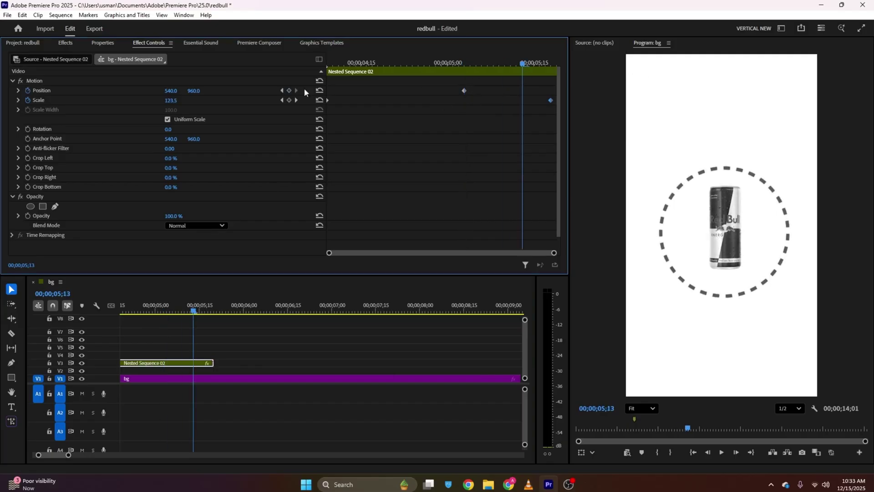
pyautogui.moveTo(170, 91); pyautogui.dragTo(1, 91)
pyautogui.hotkey('ctrl', 's')
pyautogui.moveTo(431, 65); pyautogui.dragTo(264, 81)
pyautogui.press('space')
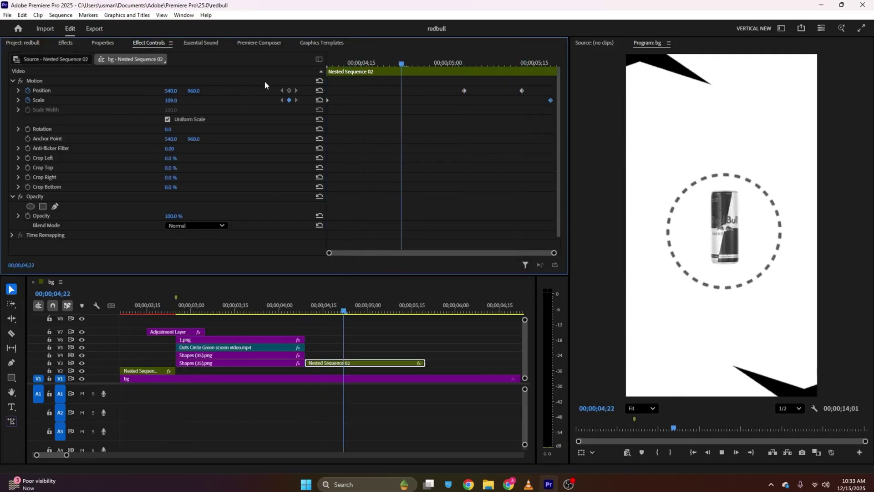
# Step: Move the first Position keyframe of Nested Sequence 02 to about 00;00;04;22 and apply Ease In interpolation to both Position keyframes
pyautogui.moveTo(464, 90); pyautogui.dragTo(540, 102)
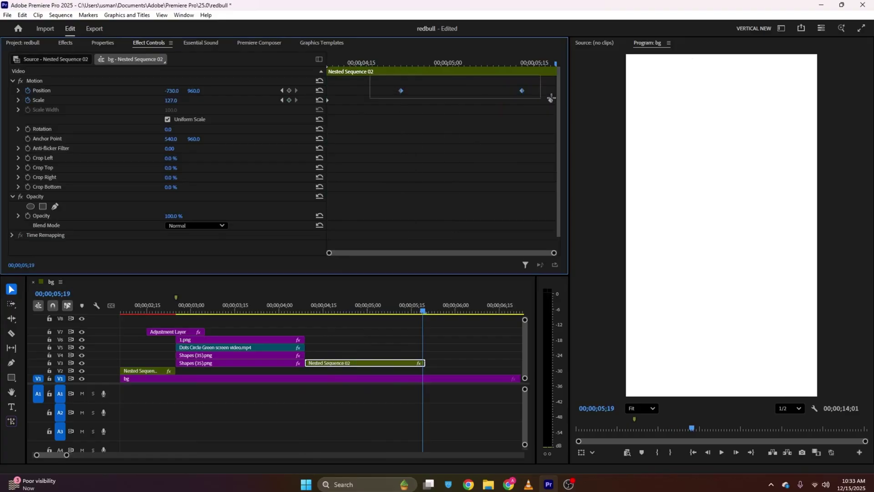
pyautogui.rightClick(525, 91)
pyautogui.moveTo(570, 171)
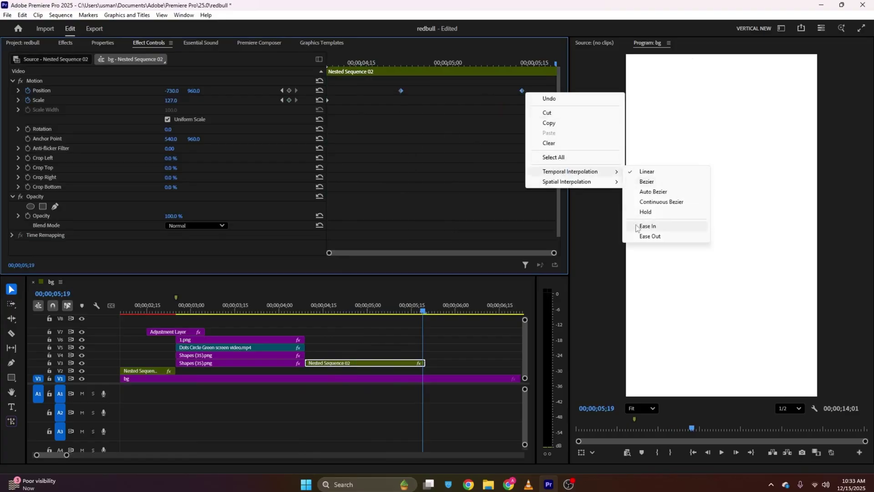
pyautogui.click(651, 226)
# Step: Reshape Nested Sequence 02's Position velocity curve to peak early with a long slowdown, and play back the slide-out
pyautogui.click(19, 90)
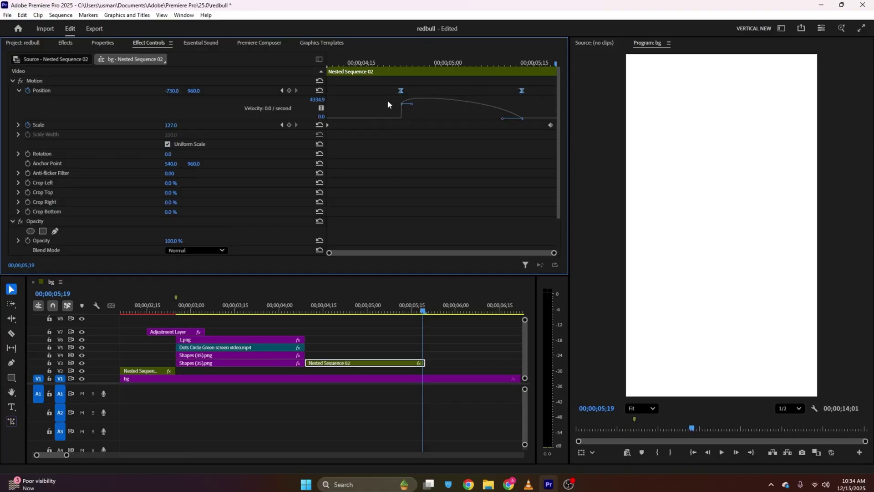
pyautogui.moveTo(411, 106); pyautogui.dragTo(409, 122)
pyautogui.moveTo(502, 118); pyautogui.dragTo(468, 119)
pyautogui.click(375, 64)
pyautogui.press('space')
pyautogui.press('space')
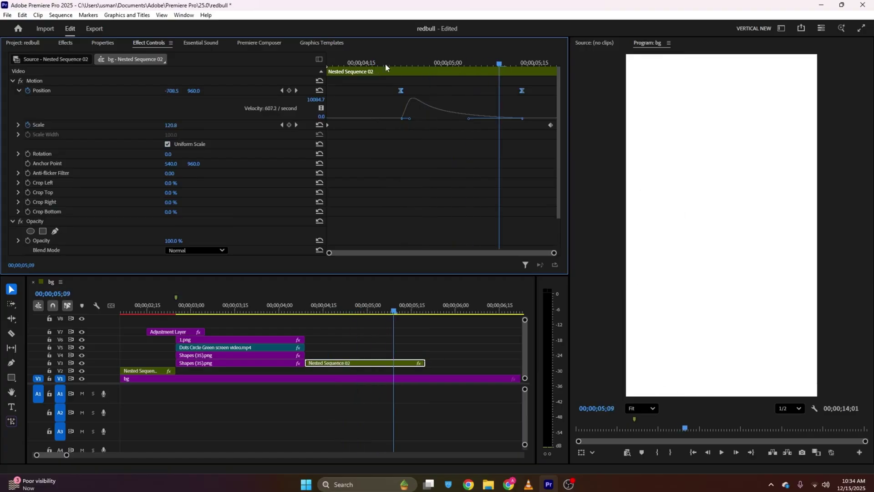
# Step: Create a black (000000) color matte in the project with the default video settings and name
pyautogui.hotkey('shift', '1')
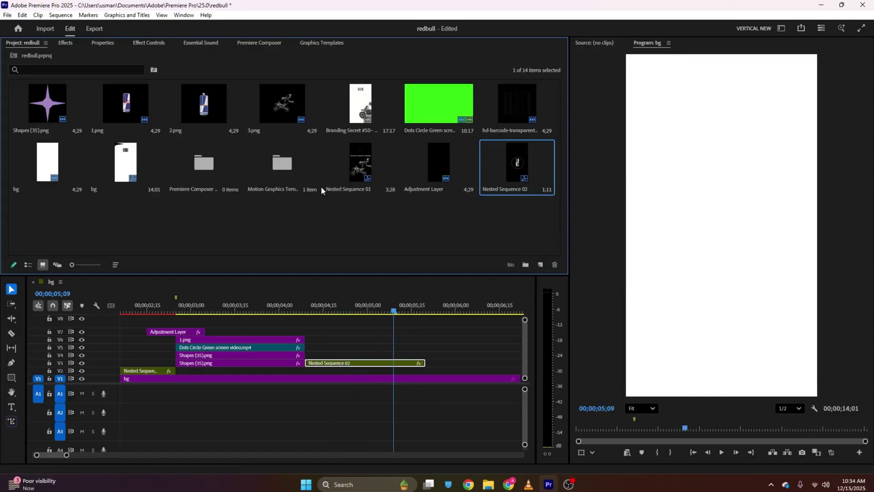
pyautogui.rightClick(305, 233)
pyautogui.moveTo(391, 273)
pyautogui.click(446, 334)
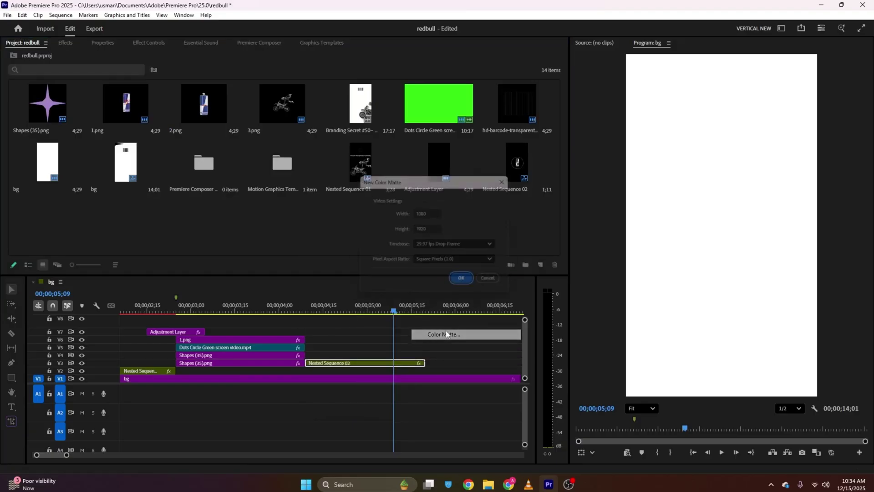
pyautogui.click(461, 278)
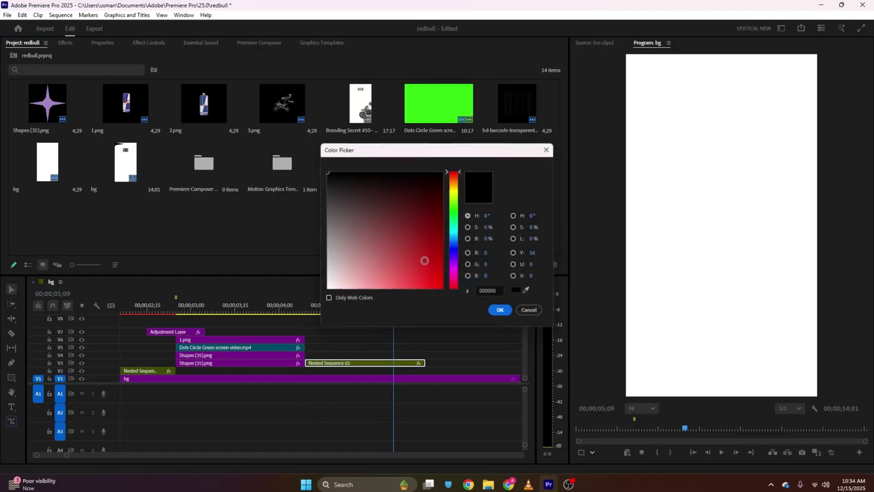
pyautogui.click(500, 310)
pyautogui.click(430, 254)
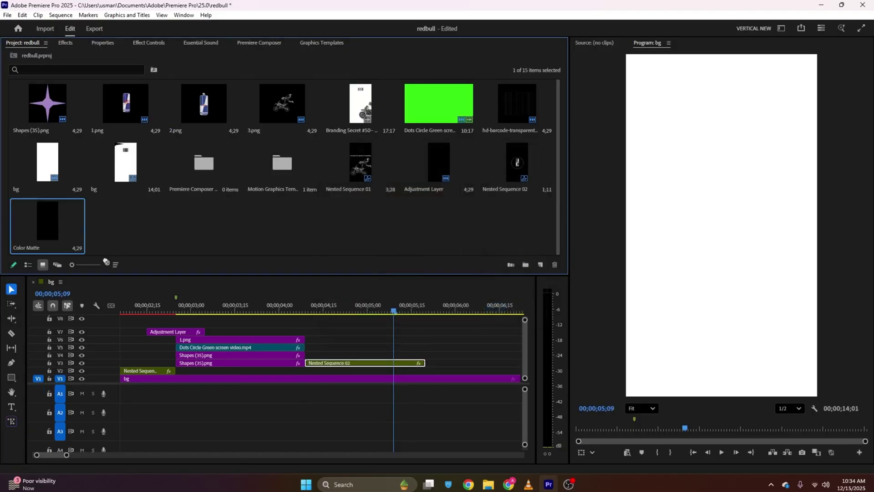
# Step: Place the Color Matte on V4 at 00;00;05;09 and set its Scale to 62
pyautogui.moveTo(106, 262); pyautogui.dragTo(400, 354)
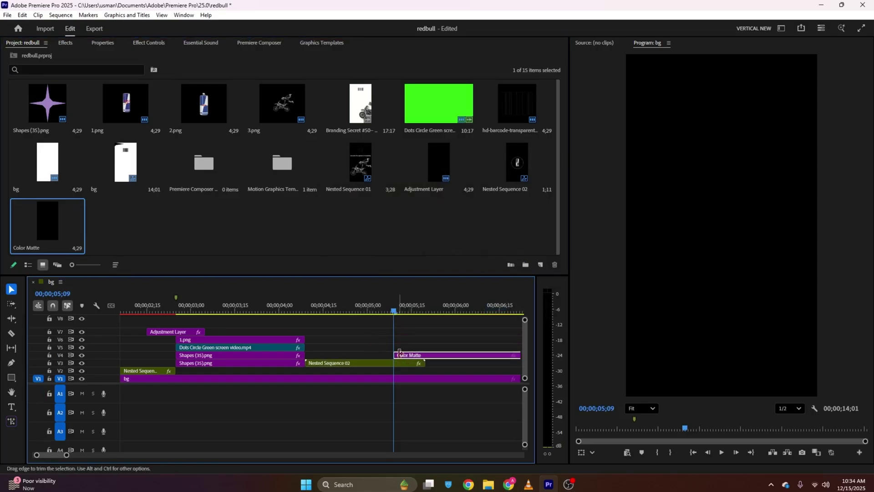
pyautogui.click(148, 42)
pyautogui.moveTo(169, 100); pyautogui.dragTo(152, 101)
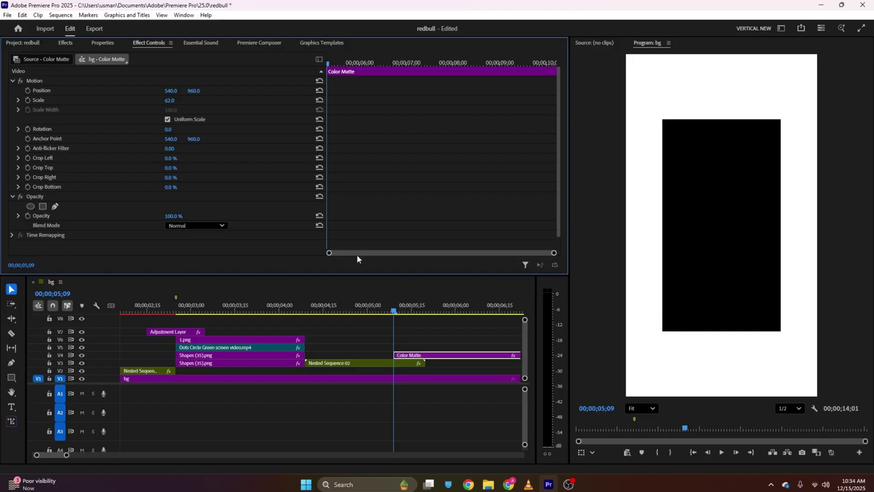
# Step: Check Nested Sequence 02's slide-out and move the Color Matte on V4 to start at 00;00;04;28
pyautogui.click(391, 362)
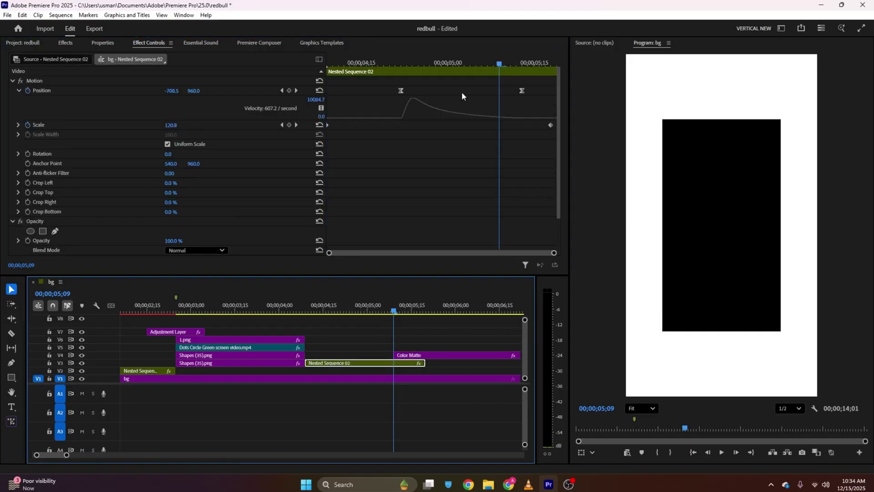
pyautogui.click(466, 63)
pyautogui.moveTo(466, 63); pyautogui.dragTo(439, 55)
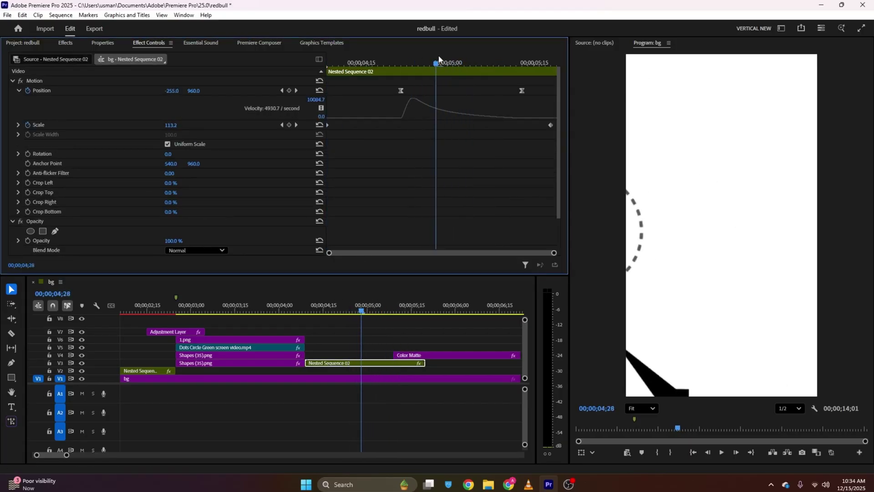
pyautogui.moveTo(410, 355); pyautogui.dragTo(378, 355)
# Step: Keyframe the Color Matte's Position to slide in from beyond the frame's right edge to 540, 960, and play it back
pyautogui.click(28, 90)
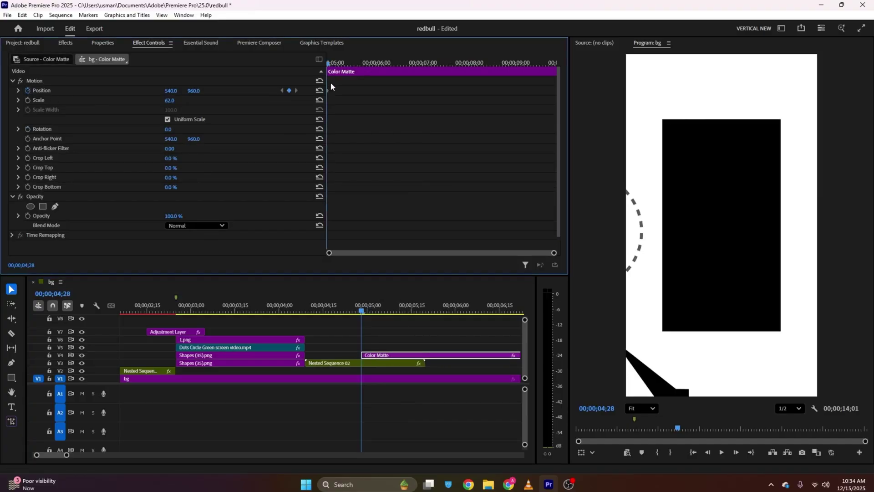
pyautogui.moveTo(328, 90); pyautogui.dragTo(404, 104)
pyautogui.moveTo(171, 91); pyautogui.dragTo(176, 88)
pyautogui.press('space')
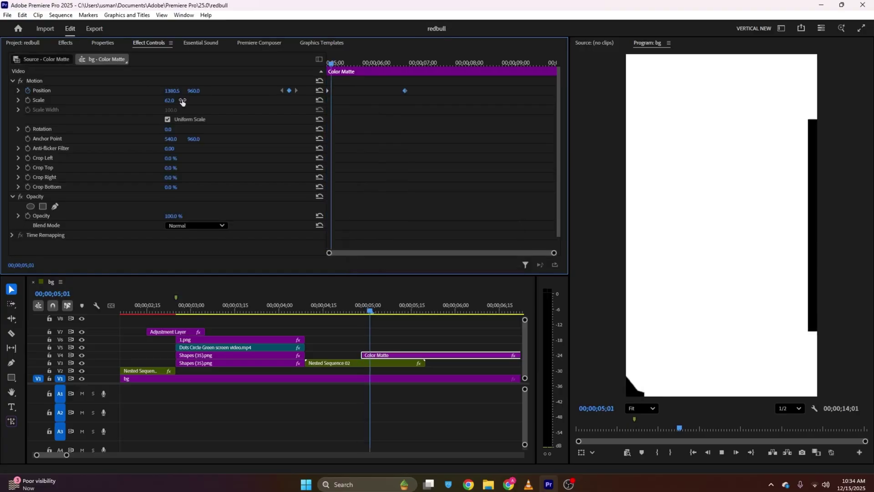
pyautogui.press('space')
# Step: Move the Color Matte's ending Position keyframe to shorten the slide and apply Ease In interpolation
pyautogui.moveTo(404, 91); pyautogui.dragTo(382, 93)
pyautogui.rightClick(381, 91)
pyautogui.moveTo(423, 168)
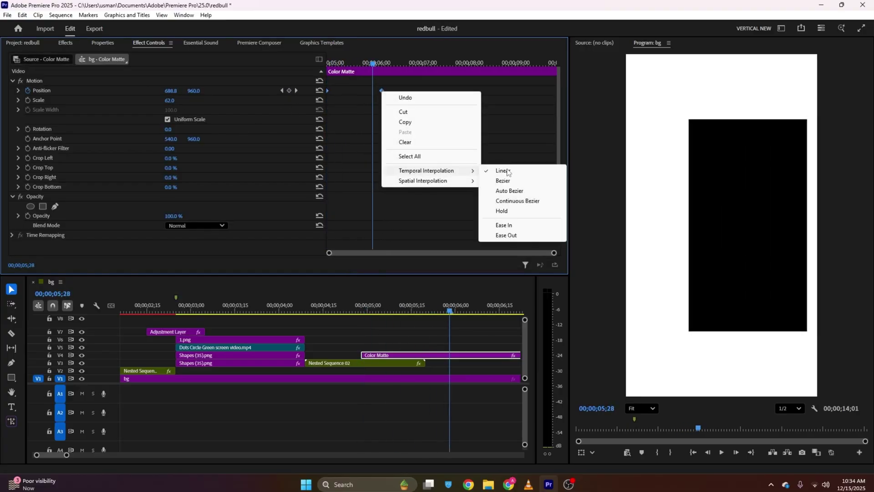
pyautogui.click(513, 226)
# Step: Reshape the Color Matte's Position velocity curve for a fast start and gradual slowdown, and play back the slide-in
pyautogui.click(18, 90)
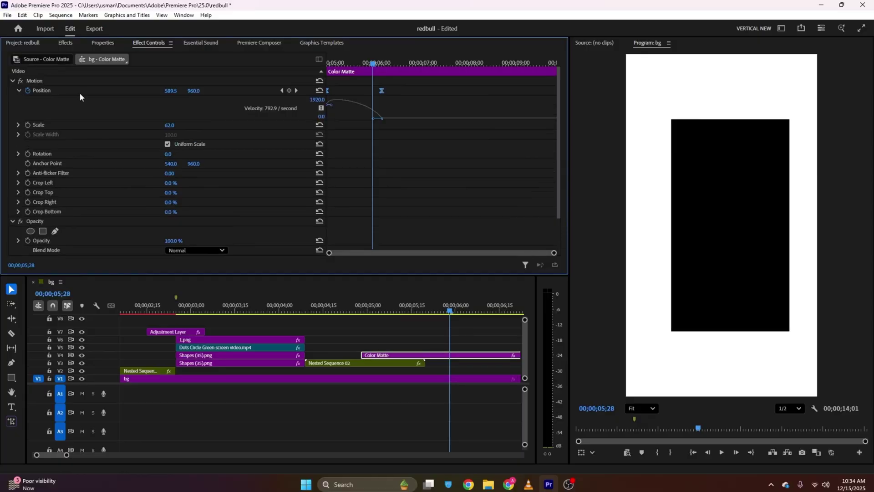
pyautogui.moveTo(373, 118); pyautogui.dragTo(355, 120)
pyautogui.moveTo(350, 64); pyautogui.dragTo(297, 68)
pyautogui.press('space')
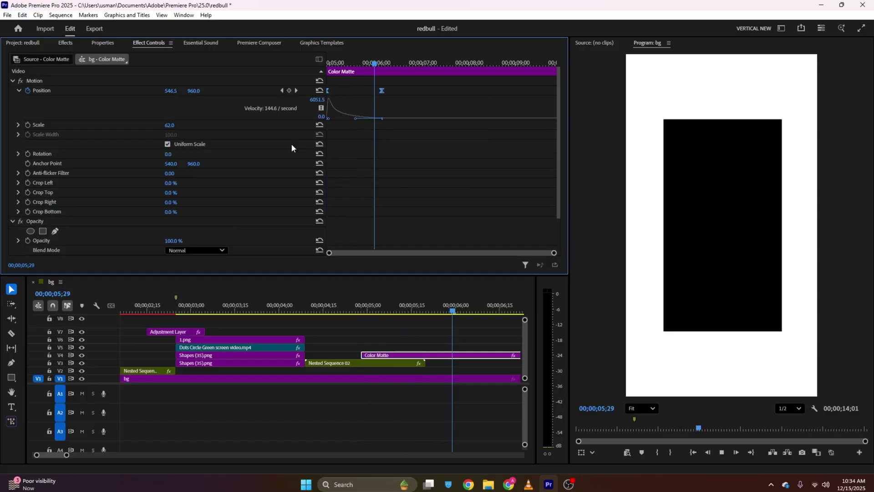
# Step: Duplicate the two Shapes (35).png clips onto V5 and V6 above the Color Matte at 00;00;04;28 and play them back
pyautogui.click(206, 355)
pyautogui.keyDown('shift'); pyautogui.click(219, 363); pyautogui.keyUp('shift')
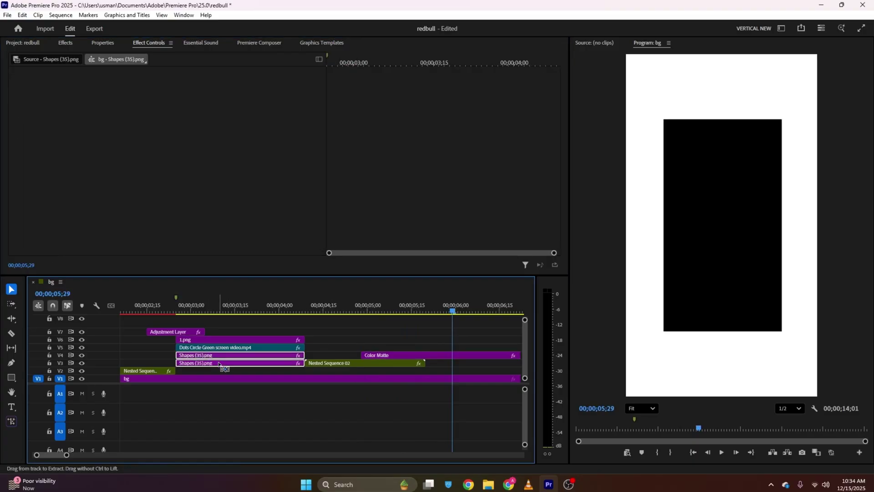
pyautogui.moveTo(219, 368); pyautogui.dragTo(396, 343)
pyautogui.press('space')
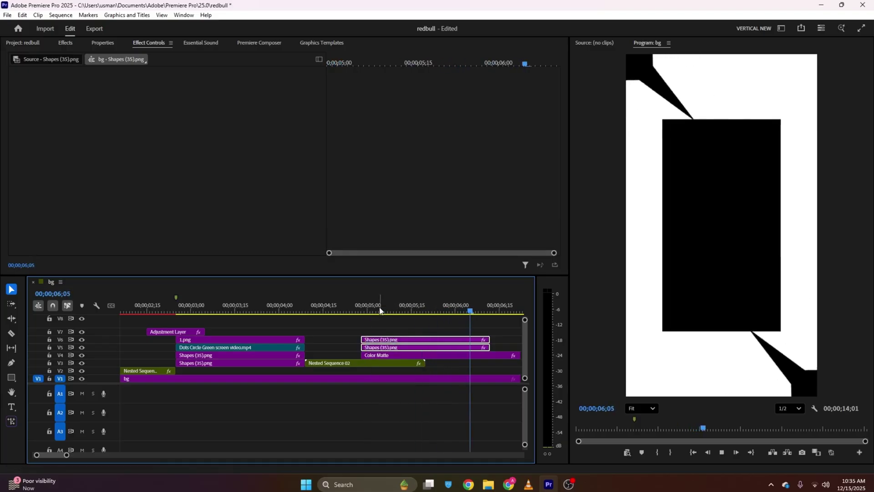
pyautogui.press('space')
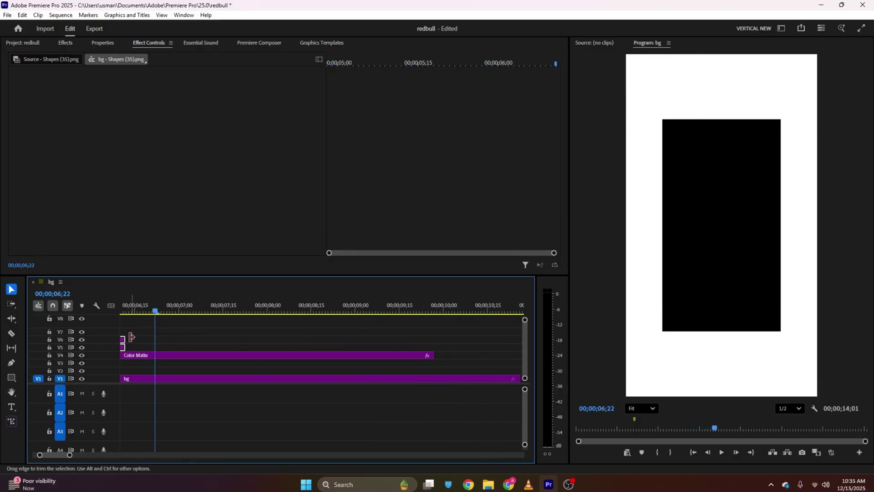
# Step: Lengthen the two duplicated shape clips over the Color Matte and park the playhead at 00;00;05;26
pyautogui.moveTo(268, 311); pyautogui.dragTo(300, 330)
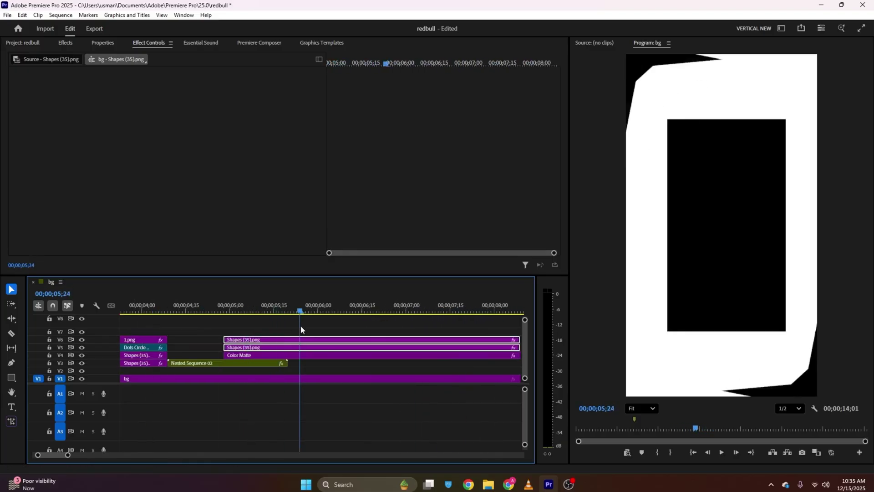
pyautogui.press('Right')
pyautogui.press('Right')
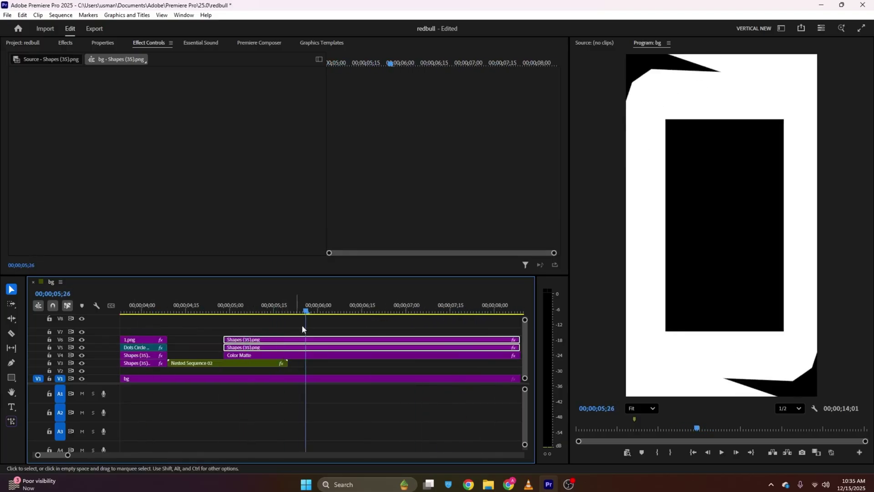
# Step: Scale the Shapes (35).png clip on V6 down to 67, reduce the V5 copy's scale too, and play back the result
pyautogui.click(387, 323)
pyautogui.click(381, 339)
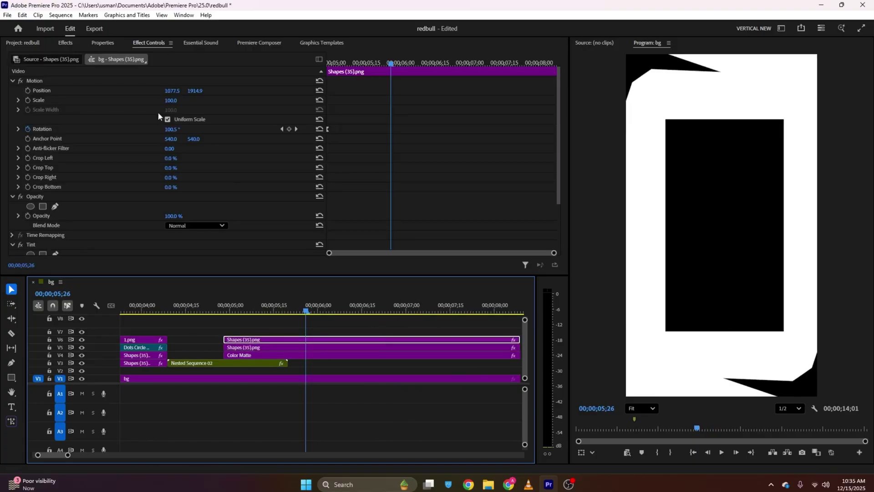
pyautogui.moveTo(171, 100); pyautogui.dragTo(156, 100)
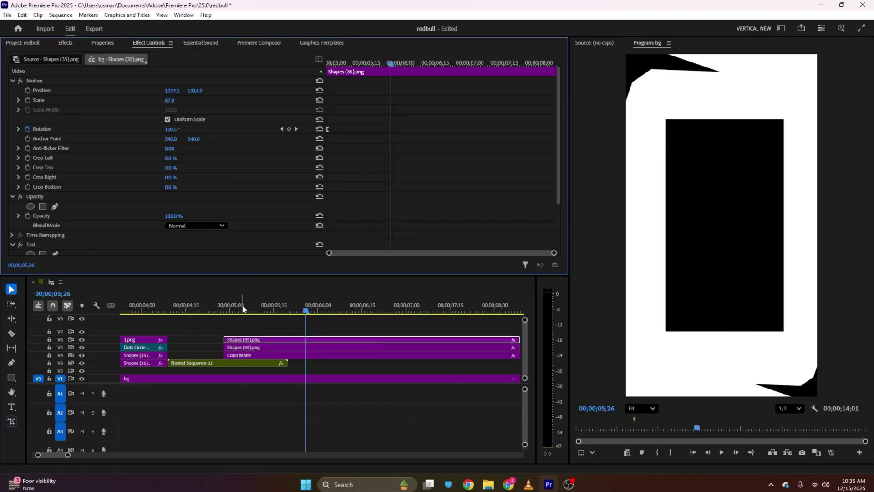
pyautogui.click(261, 347)
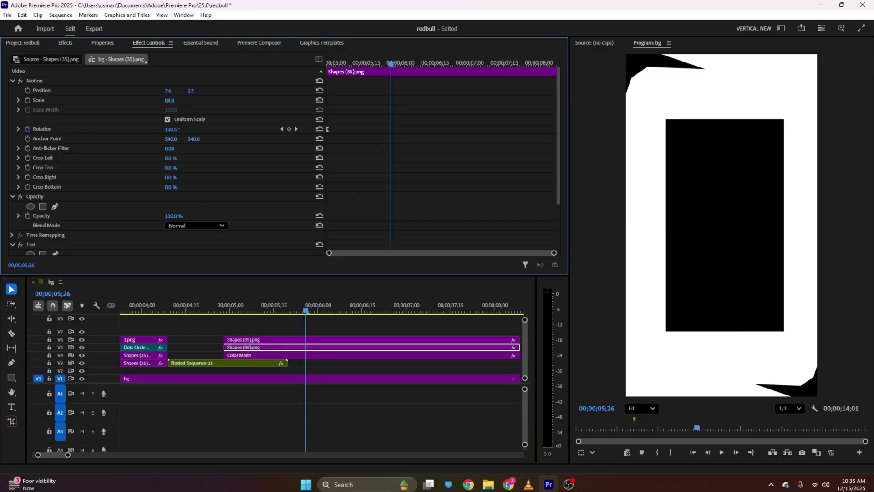
pyautogui.moveTo(172, 100); pyautogui.dragTo(171, 100)
pyautogui.press('space')
pyautogui.press('space')
# Step: Switch to VLC to examine the reference scene with the can and flower shapes, then return to Premiere Pro
pyautogui.click(524, 482)
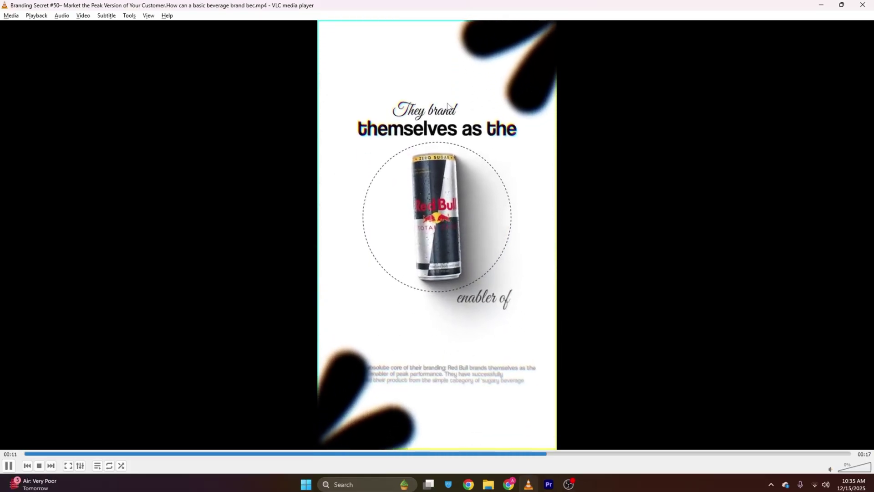
pyautogui.press('space')
pyautogui.click(548, 484)
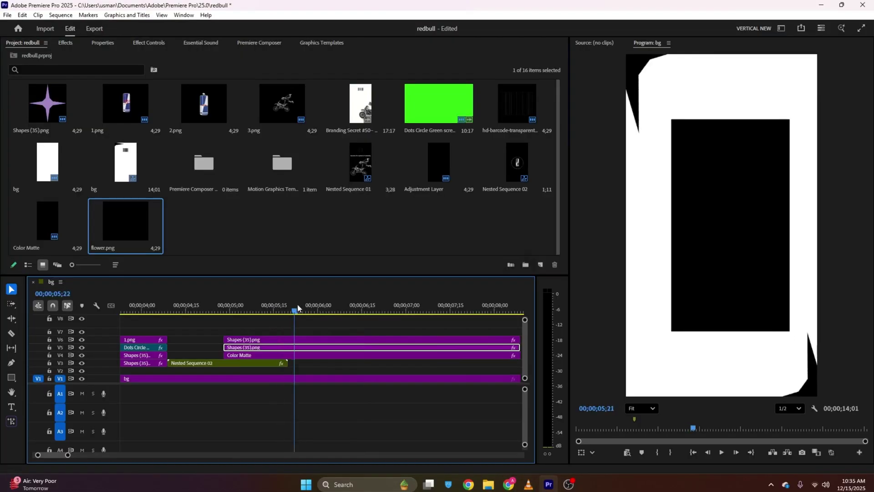
# Step: Park the playhead at 00;00;06;05, apply the Drop Shadow effect to the Color Matte and open its effect settings
pyautogui.moveTo(297, 310); pyautogui.dragTo(334, 312)
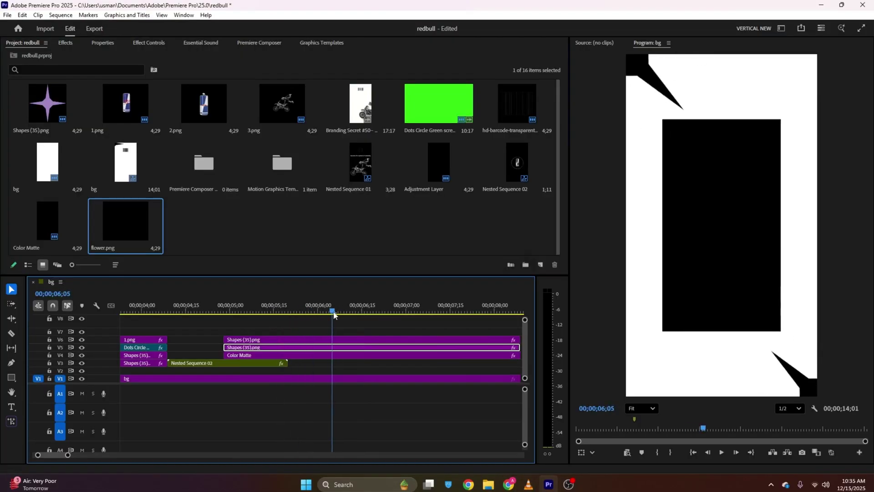
pyautogui.click(67, 43)
pyautogui.click(51, 59)
pyautogui.write('drop')
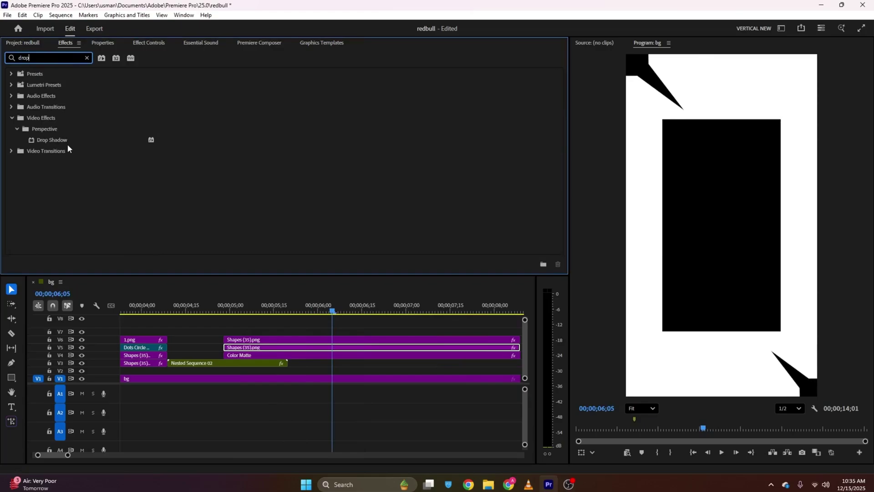
pyautogui.moveTo(59, 140); pyautogui.dragTo(332, 356)
pyautogui.click(149, 43)
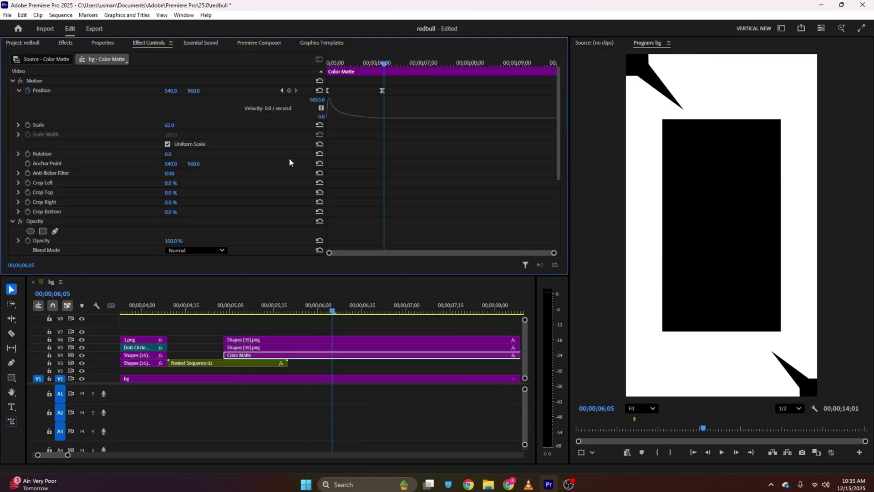
# Step: Set the Color Matte's drop shadow to 100% opacity, direction 1x162°, distance 44 and softness 108
pyautogui.scroll(-5, 399, 205)
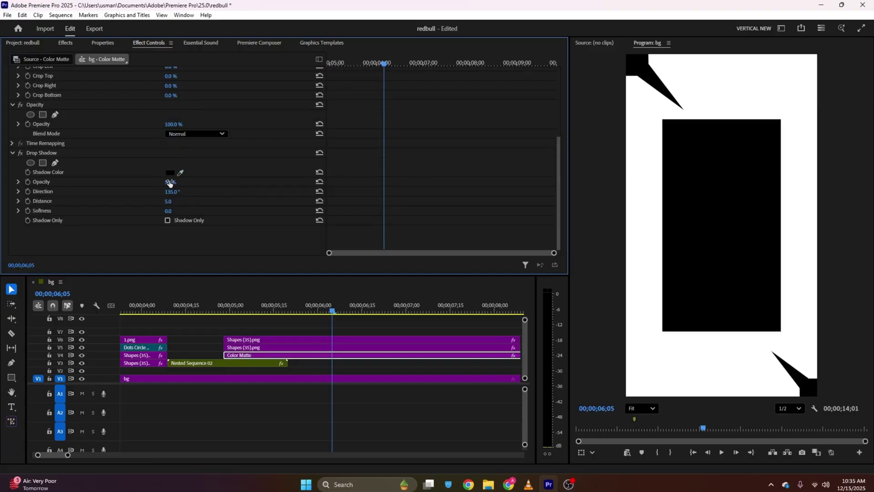
pyautogui.moveTo(169, 183); pyautogui.dragTo(192, 183)
pyautogui.moveTo(166, 215); pyautogui.dragTo(197, 216)
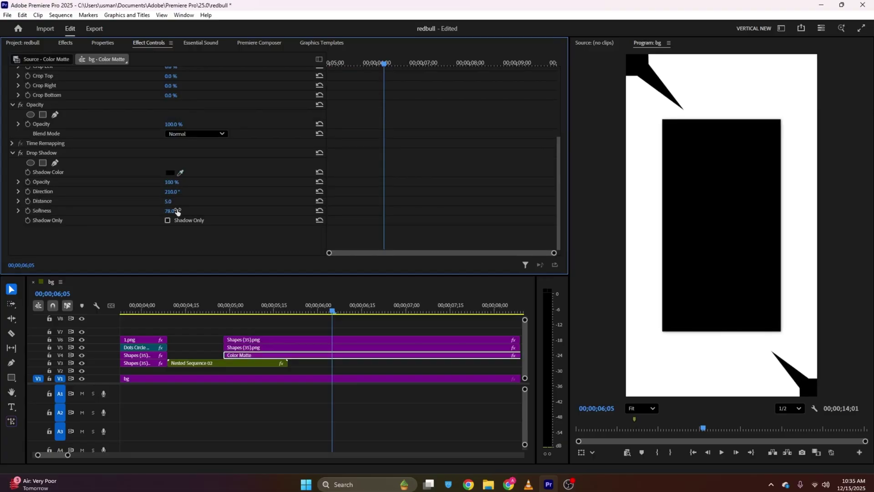
pyautogui.moveTo(171, 202); pyautogui.dragTo(133, 211)
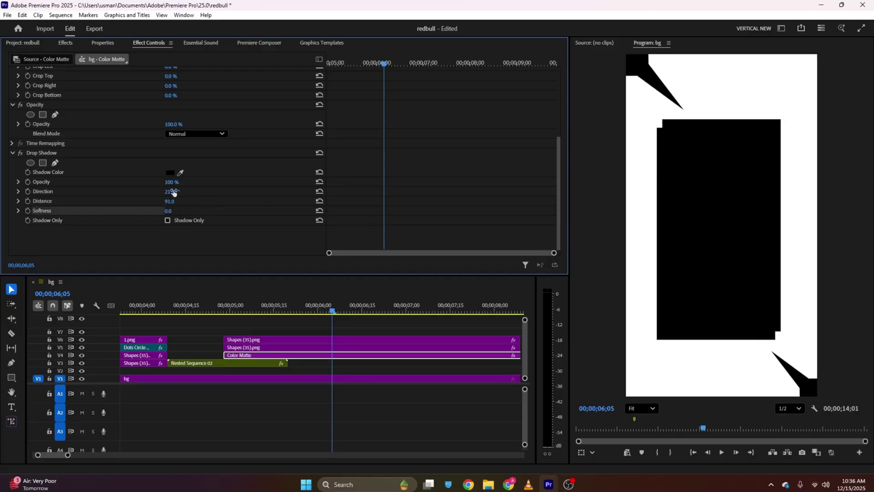
pyautogui.moveTo(172, 191); pyautogui.dragTo(214, 191)
pyautogui.moveTo(168, 211); pyautogui.dragTo(192, 220)
pyautogui.moveTo(168, 191); pyautogui.dragTo(141, 191)
pyautogui.moveTo(169, 200); pyautogui.dragTo(227, 191)
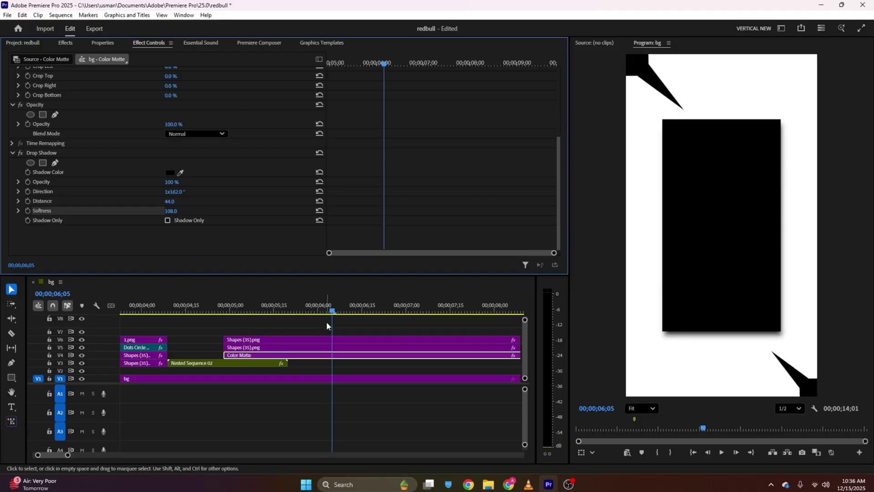
# Step: Cut both Shapes (35).png clips and the Color Matte at 00;00;06;09 and delete the parts after the cut
pyautogui.moveTo(326, 309); pyautogui.dragTo(339, 308)
pyautogui.hotkey('shift', 'Right')
pyautogui.press('c')
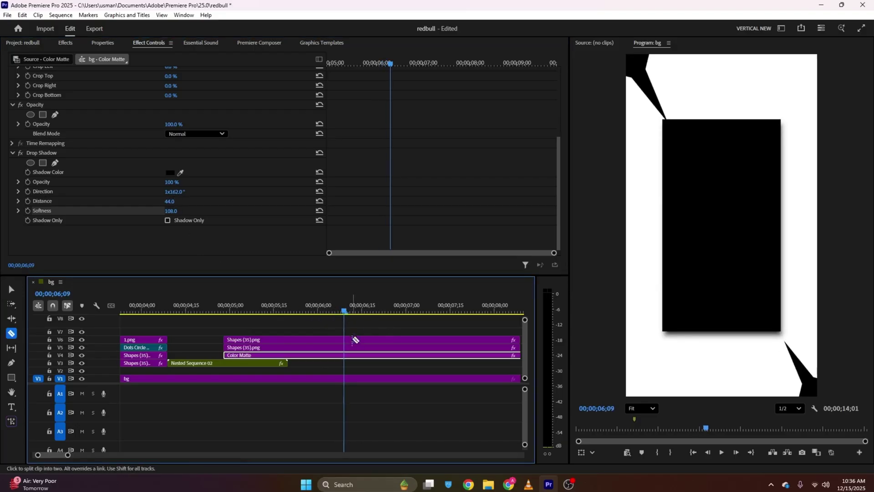
pyautogui.click(345, 339)
pyautogui.click(344, 348)
pyautogui.click(345, 355)
pyautogui.press('v')
pyautogui.moveTo(356, 329); pyautogui.dragTo(354, 358)
pyautogui.press('Delete')
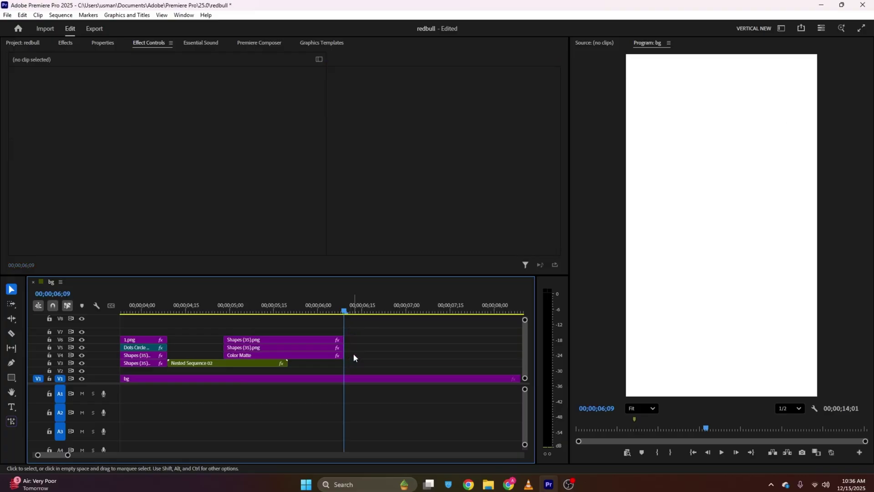
# Step: Place flower.png on V2 at 00;00;06;09 and compare it with the flower shapes in the VLC reference
pyautogui.click(36, 42)
pyautogui.moveTo(103, 199); pyautogui.dragTo(354, 373)
pyautogui.hotkey('alt', 'Tab')
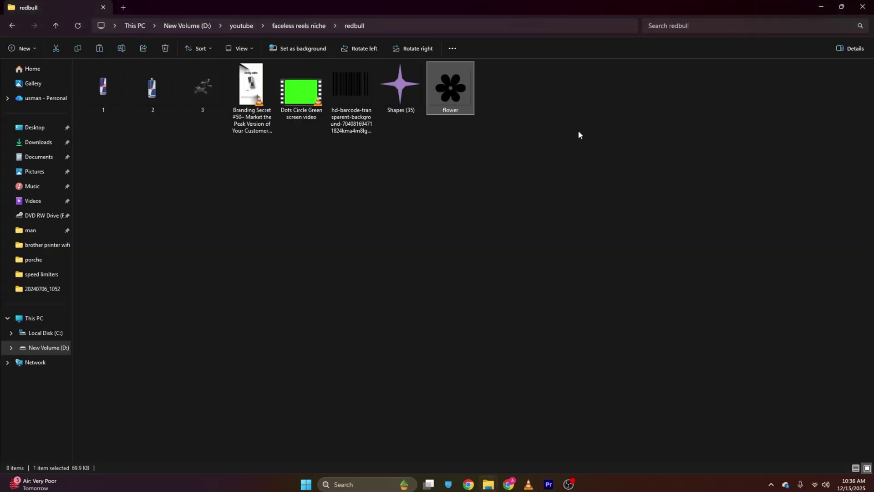
pyautogui.hotkey('alt', 'Tab')
pyautogui.press('Tab')
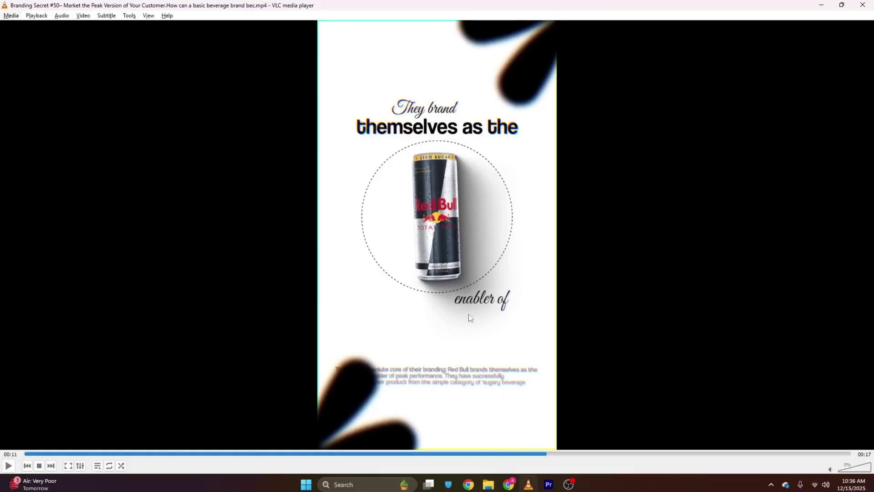
pyautogui.click(547, 484)
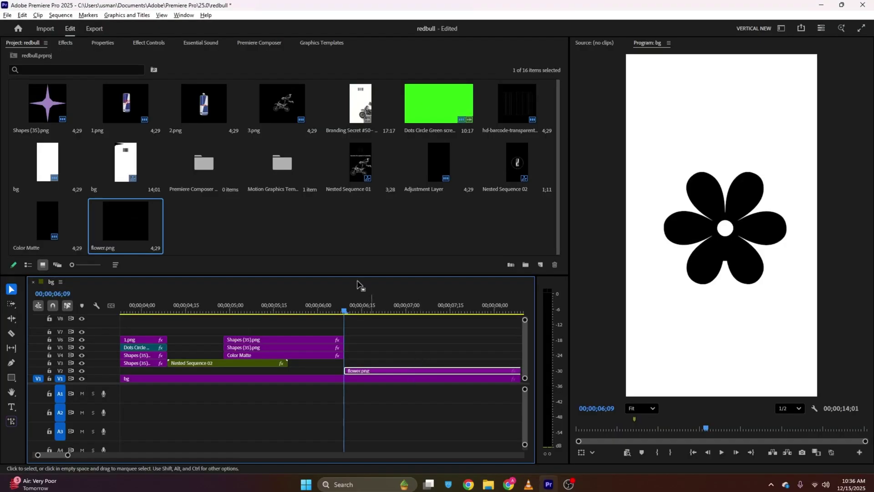
# Step: Move the flower into the frame's upper-right corner at about position 1054, 18, matching the reference
pyautogui.click(145, 42)
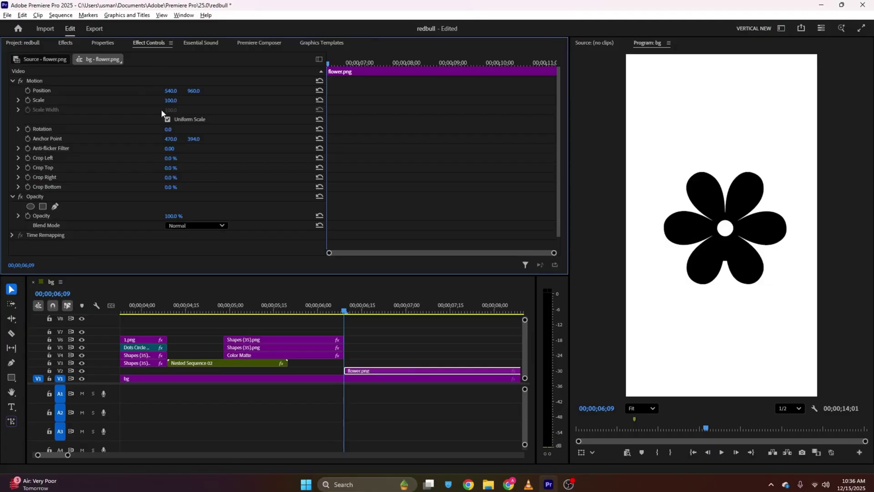
pyautogui.click(794, 244)
pyautogui.hotkey('alt', 'Tab')
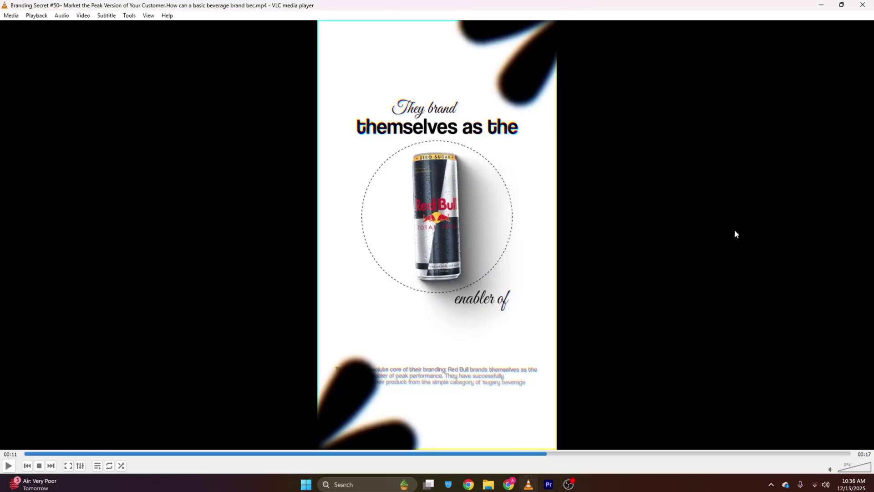
pyautogui.hotkey('alt', 'Tab')
pyautogui.click(728, 261)
pyautogui.moveTo(749, 247); pyautogui.dragTo(830, 95)
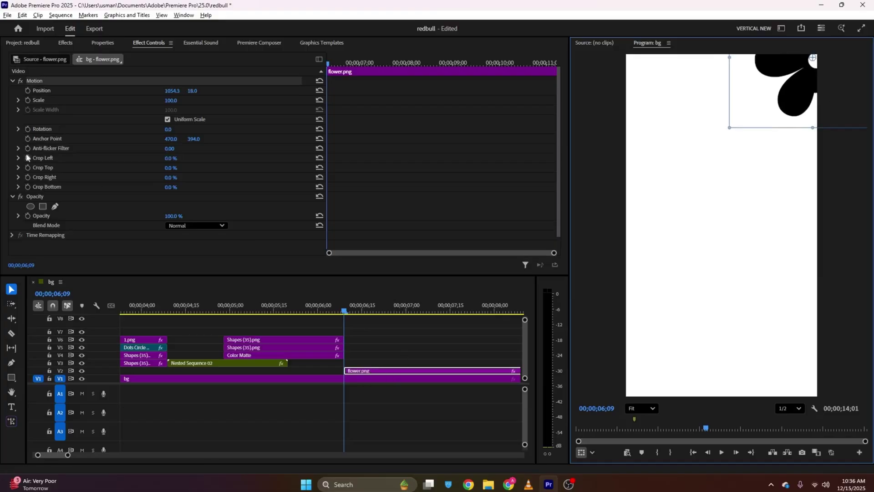
# Step: Animate the flower's Rotation with keyframes at the clip start and 00;00;09;03, and play back the spin
pyautogui.click(27, 129)
pyautogui.moveTo(332, 62); pyautogui.dragTo(457, 66)
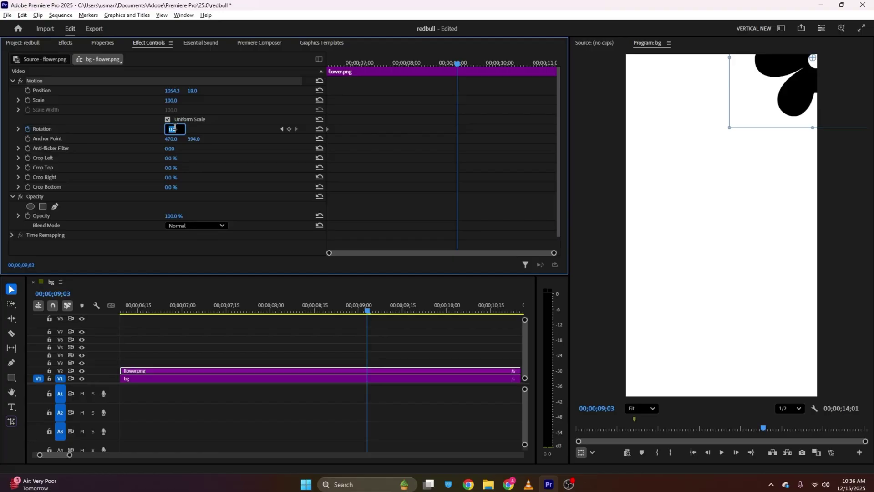
pyautogui.click(334, 64)
pyautogui.press('space')
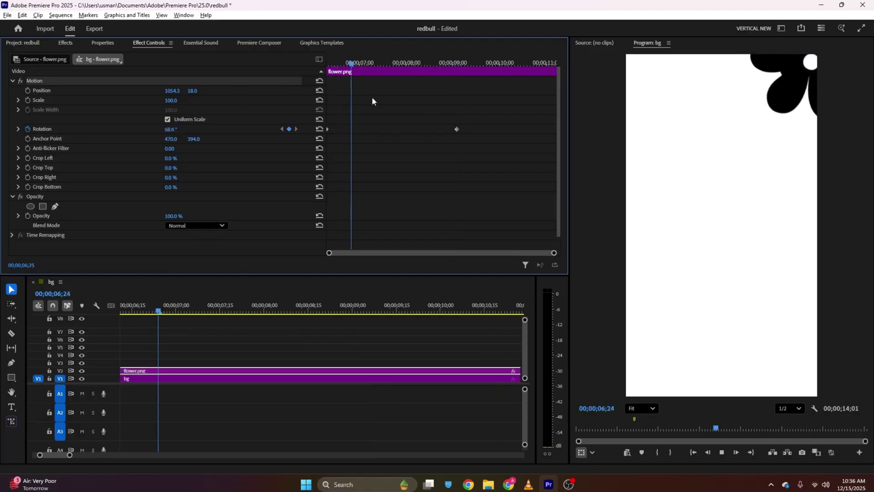
pyautogui.press('space')
# Step: Move the flower's ending Rotation keyframe to just after 00;00;10;00, apply Ease In to the keyframes and save the project
pyautogui.moveTo(456, 129); pyautogui.dragTo(504, 129)
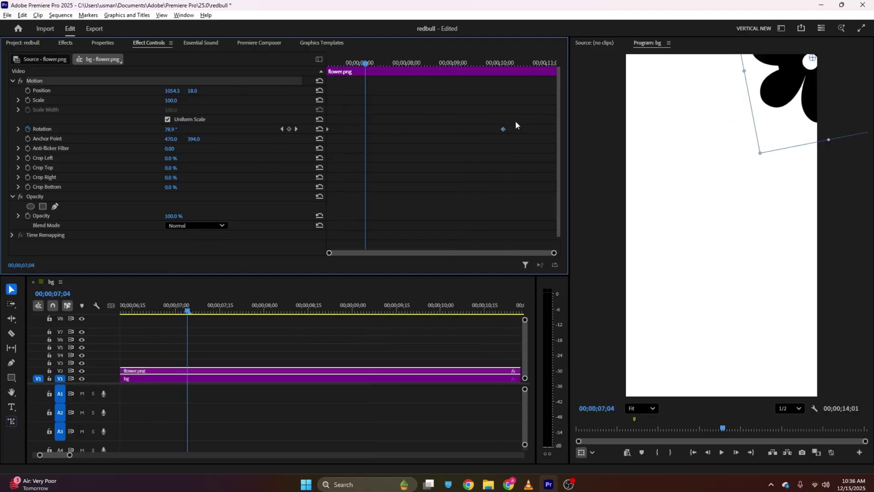
pyautogui.rightClick(503, 129)
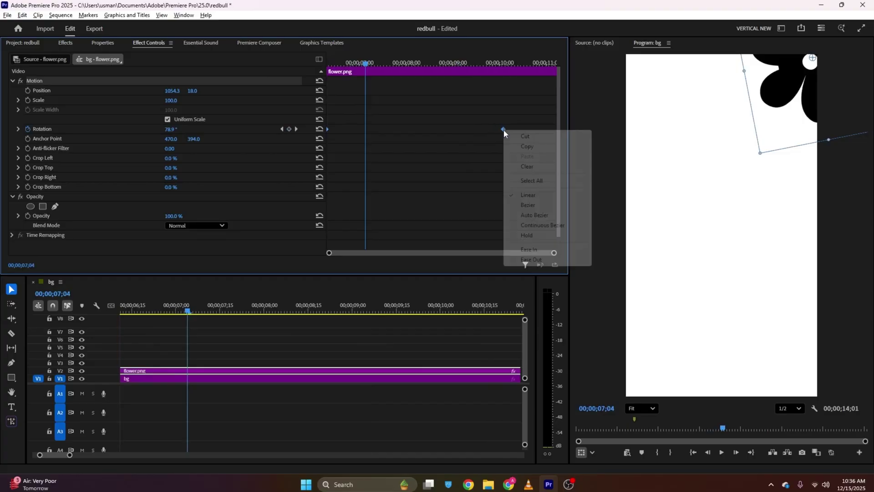
pyautogui.click(542, 248)
pyautogui.hotkey('ctrl', 's')
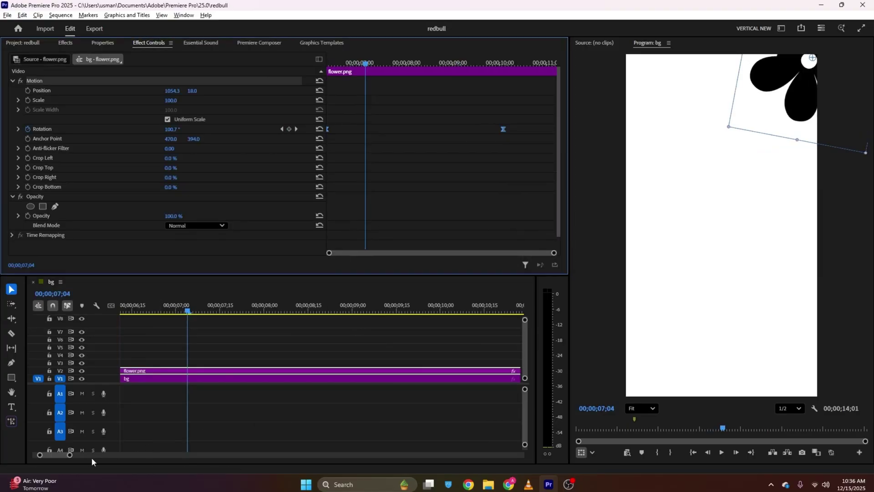
# Step: Duplicate the flower.png clip onto V3 and move the copy into the frame's lower-left corner
pyautogui.moveTo(70, 454); pyautogui.dragTo(103, 454)
pyautogui.moveTo(302, 371); pyautogui.dragTo(303, 367)
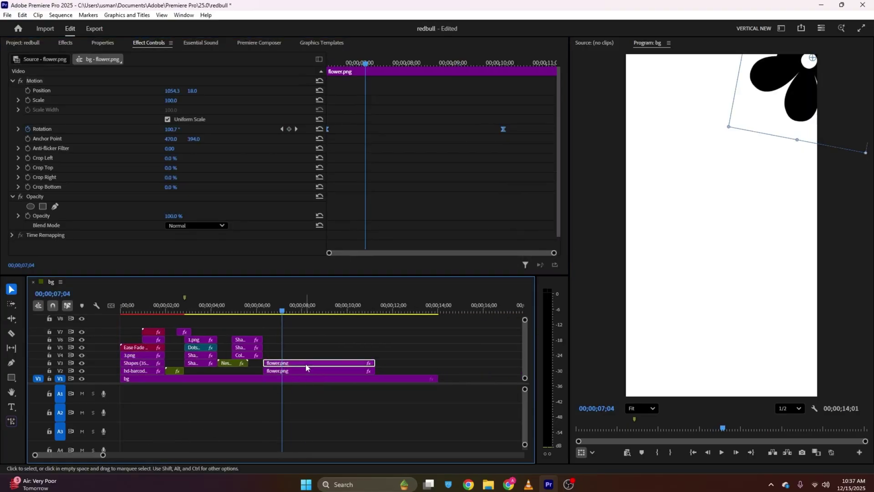
pyautogui.moveTo(772, 108); pyautogui.dragTo(590, 440)
pyautogui.click(393, 340)
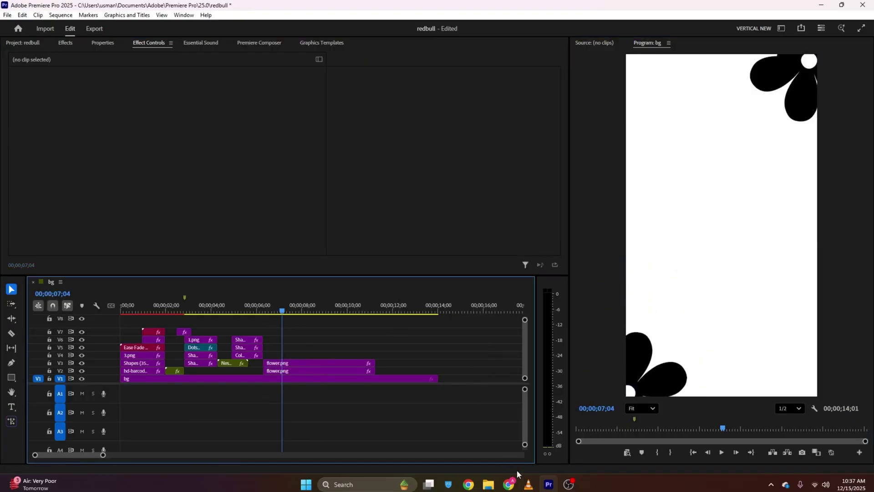
# Step: Duplicate the Dots Circle clip onto V4 above the start of the flower clips and compare with the reference
pyautogui.click(191, 349)
pyautogui.moveTo(203, 310); pyautogui.dragTo(206, 311)
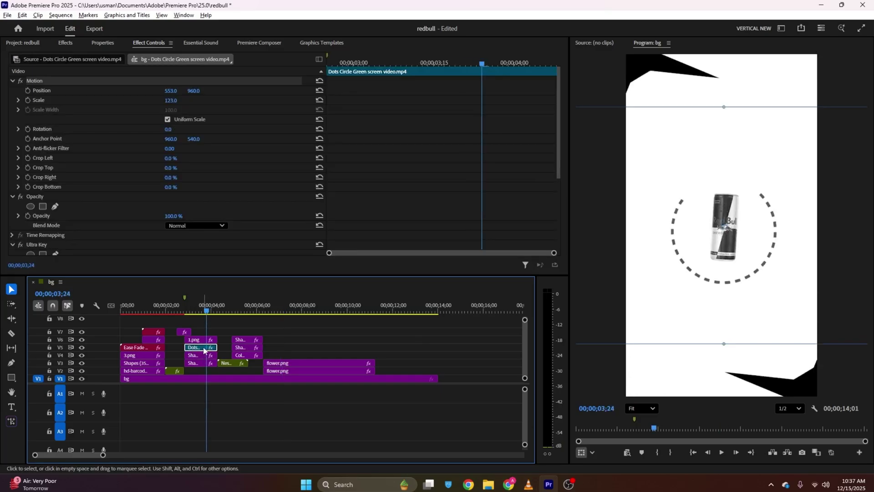
pyautogui.keyDown('alt'); pyautogui.moveTo(204, 348); pyautogui.dragTo(290, 354); pyautogui.keyUp('alt')
pyautogui.hotkey('alt', 'Tab')
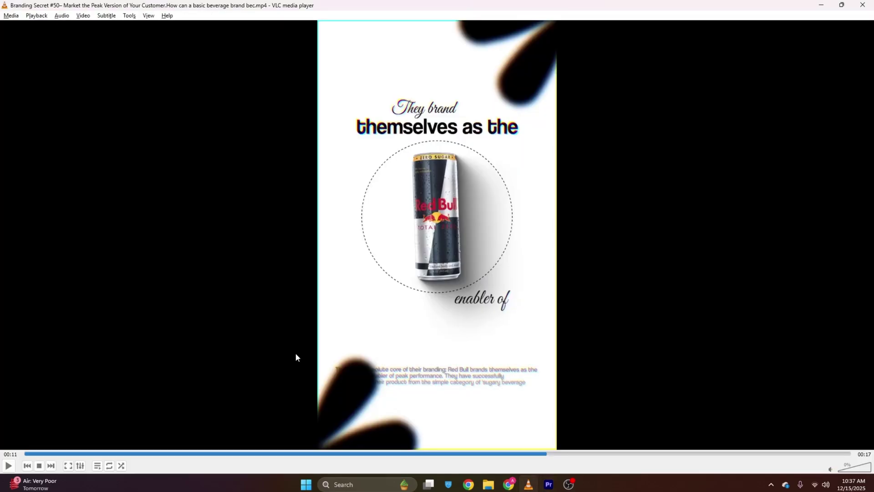
pyautogui.hotkey('alt', 'Tab')
# Step: Scale the duplicated Dots Circle clip to 167, lengthen it over the flower clips and preview the full circle
pyautogui.moveTo(283, 308); pyautogui.dragTo(277, 307)
pyautogui.click(291, 331)
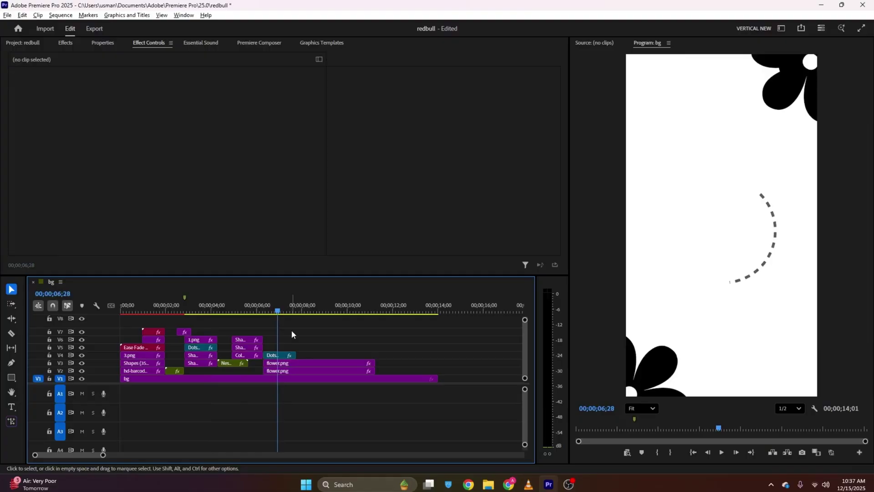
pyautogui.click(281, 355)
pyautogui.moveTo(171, 101); pyautogui.dragTo(193, 101)
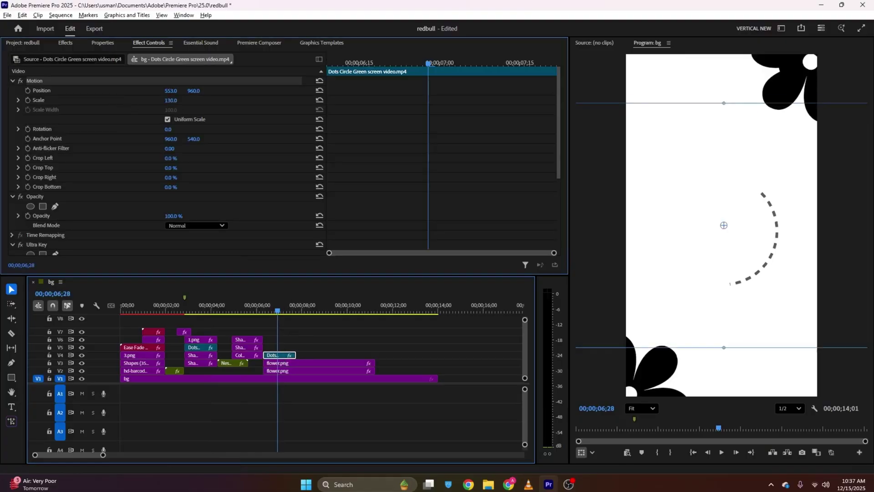
pyautogui.press('space')
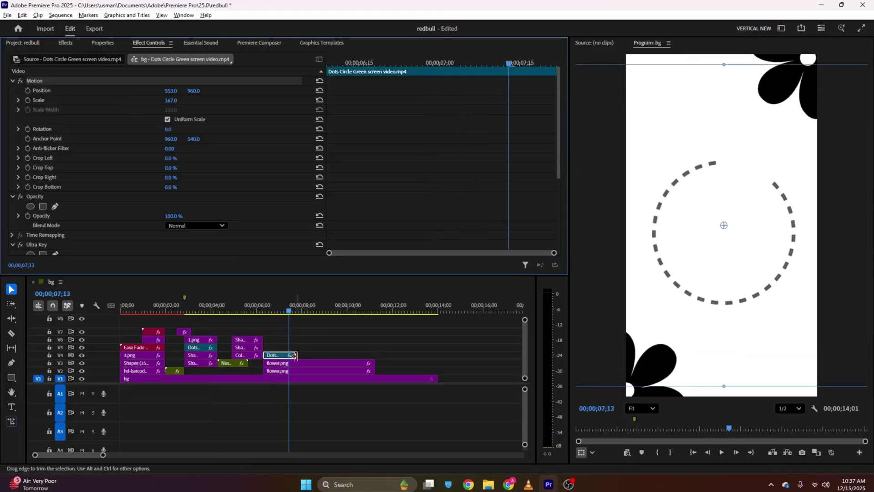
pyautogui.click(320, 313)
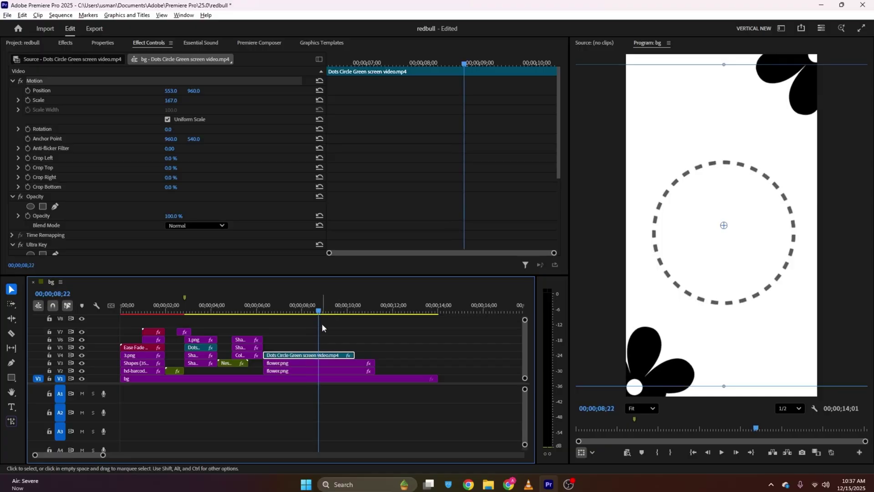
# Step: Check the reference, then place 1.png on V5 above the start of the Dots Circle and flower clips
pyautogui.hotkey('alt', 'Tab')
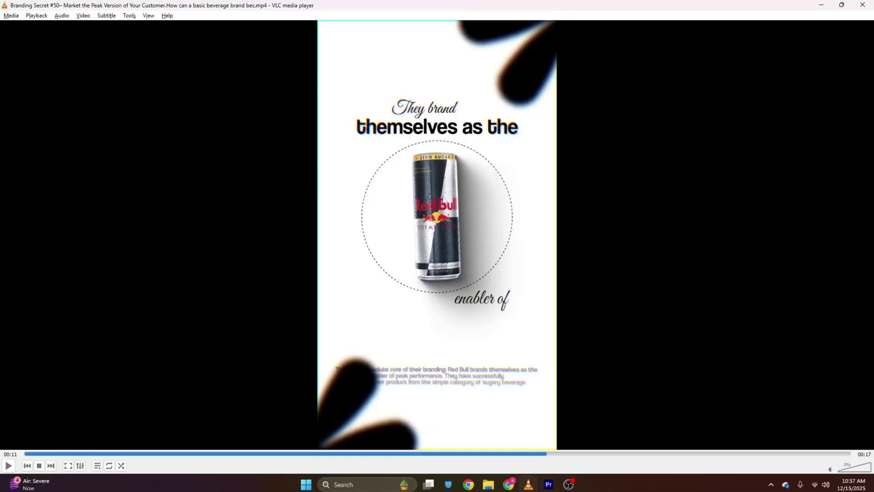
pyautogui.hotkey('alt', 'Tab')
pyautogui.click(23, 43)
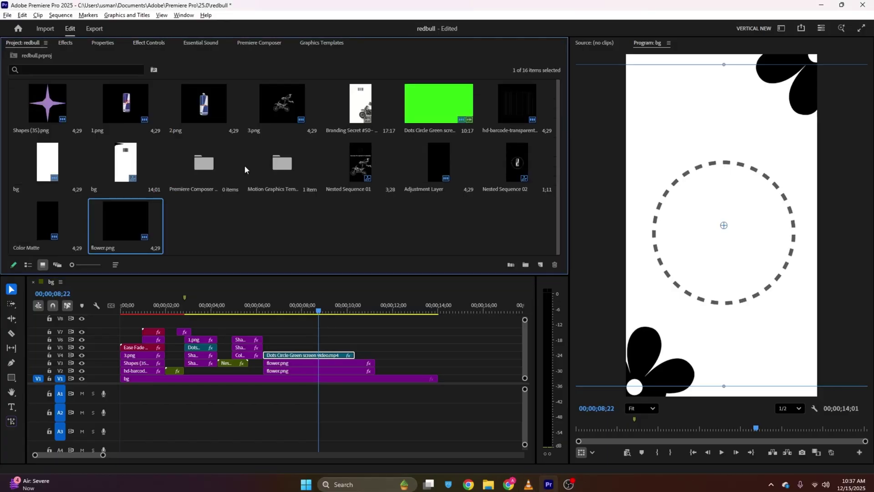
pyautogui.moveTo(202, 123); pyautogui.dragTo(265, 347)
pyautogui.moveTo(150, 122); pyautogui.dragTo(266, 348)
pyautogui.click(132, 43)
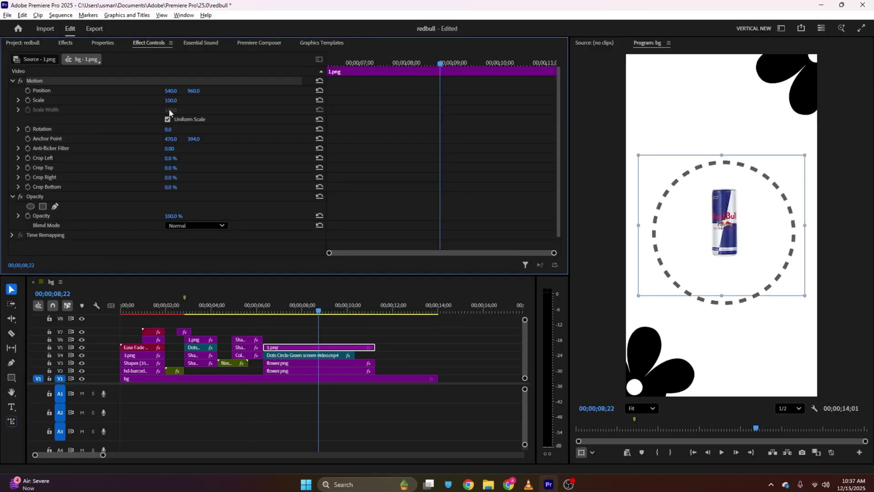
# Step: Compare with the reference, scale 1.png to 151 and position it at 550.3, 1008.9 inside the dotted circle
pyautogui.hotkey('alt', 'Tab')
pyautogui.moveTo(519, 457)
pyautogui.mouseDown()
pyautogui.moveTo(494, 463)
pyautogui.moveTo(552, 458)
pyautogui.moveTo(479, 463)
pyautogui.moveTo(527, 461)
pyautogui.mouseUp()
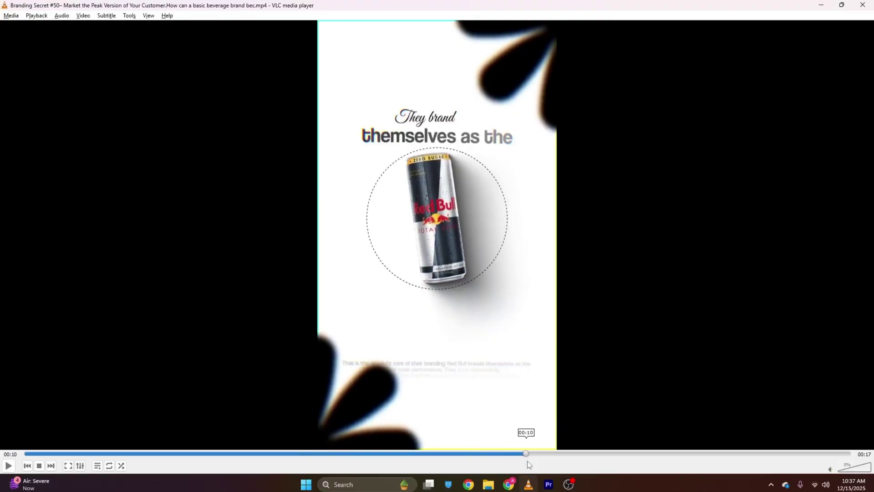
pyautogui.hotkey('alt', 'Tab')
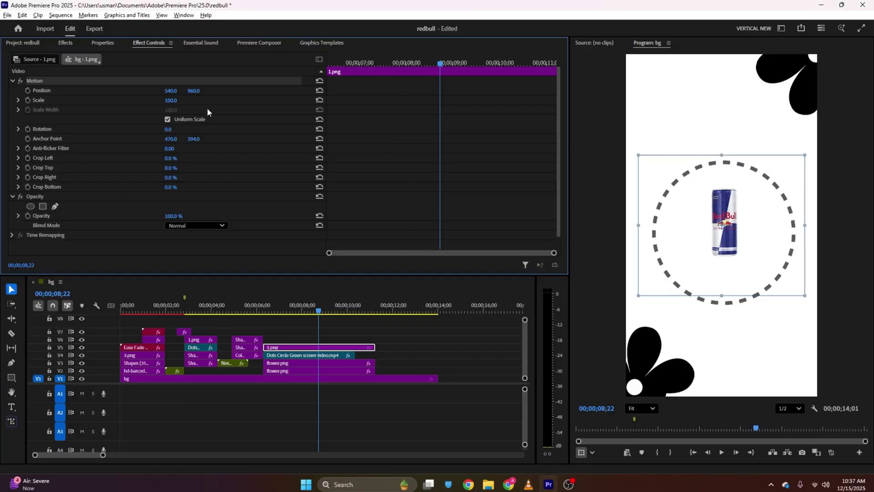
pyautogui.moveTo(171, 103); pyautogui.dragTo(194, 103)
pyautogui.moveTo(698, 237); pyautogui.dragTo(699, 246)
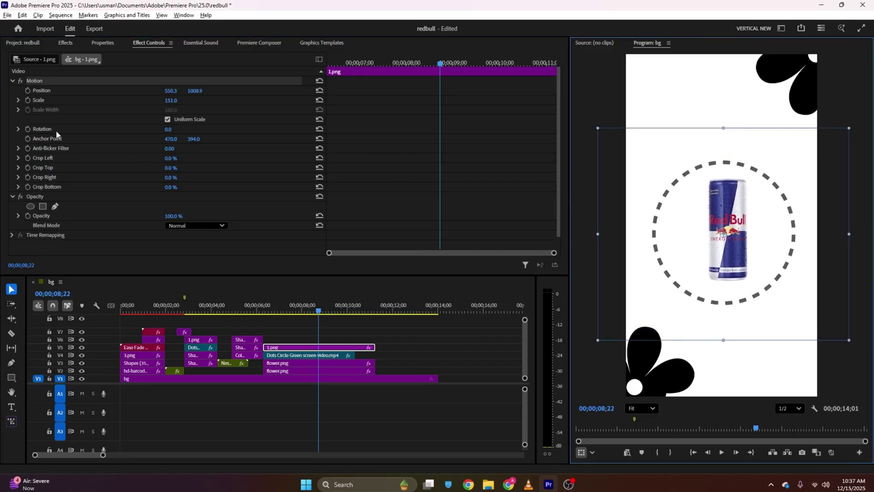
# Step: Animate the can's Rotation from a clockwise tilt at the clip start to 0 at 00;00;08;22, save and preview
pyautogui.click(27, 128)
pyautogui.moveTo(419, 64); pyautogui.dragTo(294, 84)
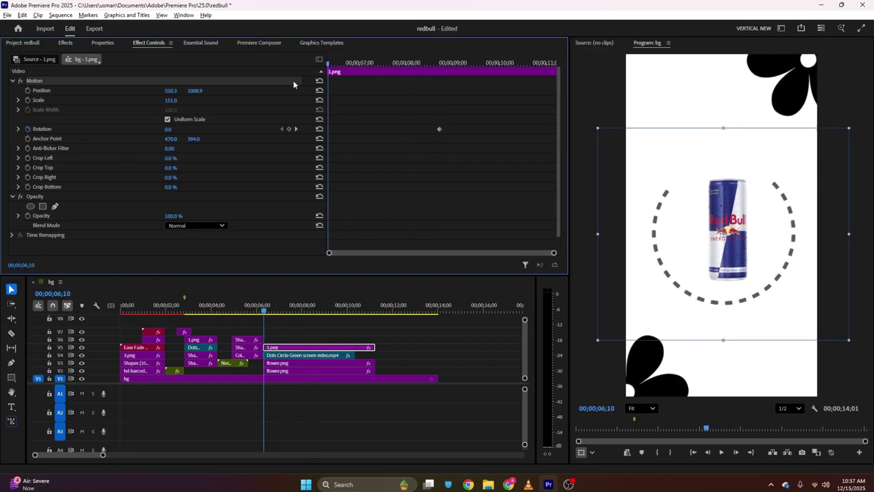
pyautogui.moveTo(168, 129); pyautogui.dragTo(178, 129)
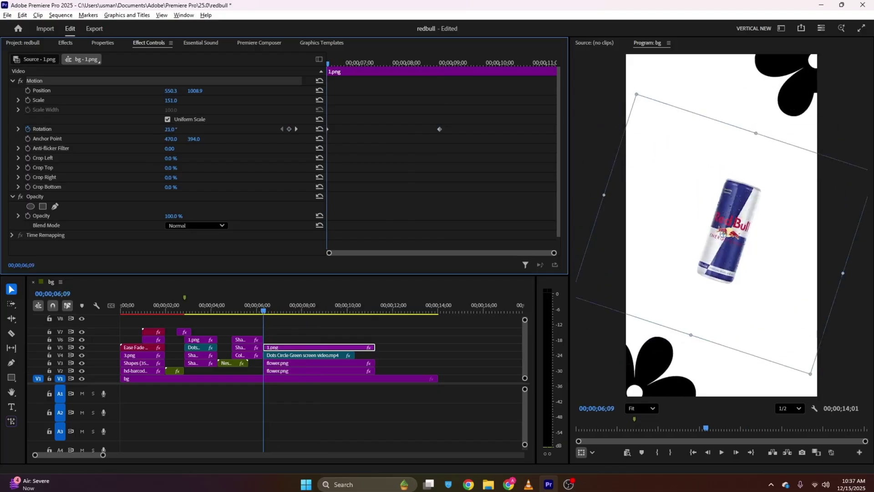
pyautogui.hotkey('ctrl', 's')
pyautogui.press('space')
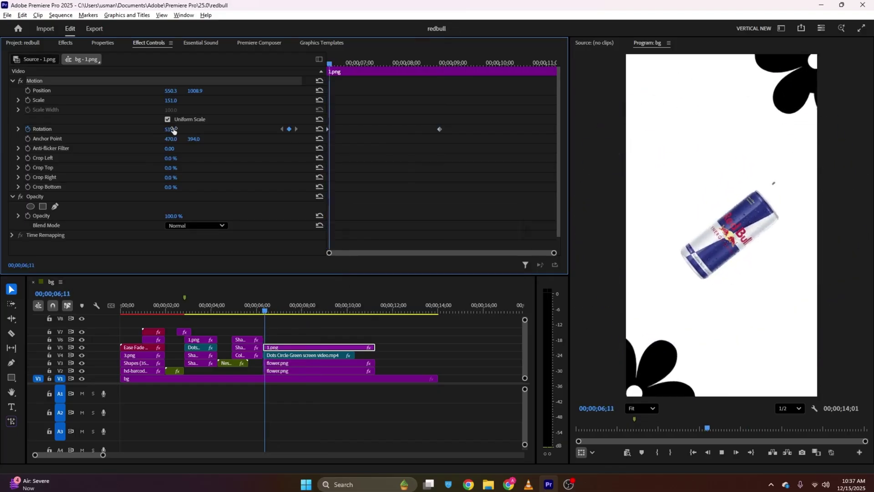
# Step: Apply Ease In to the can's Rotation keyframes, move the ending keyframe to just after 00;00;08;00 and preview
pyautogui.click(440, 127)
pyautogui.rightClick(440, 130)
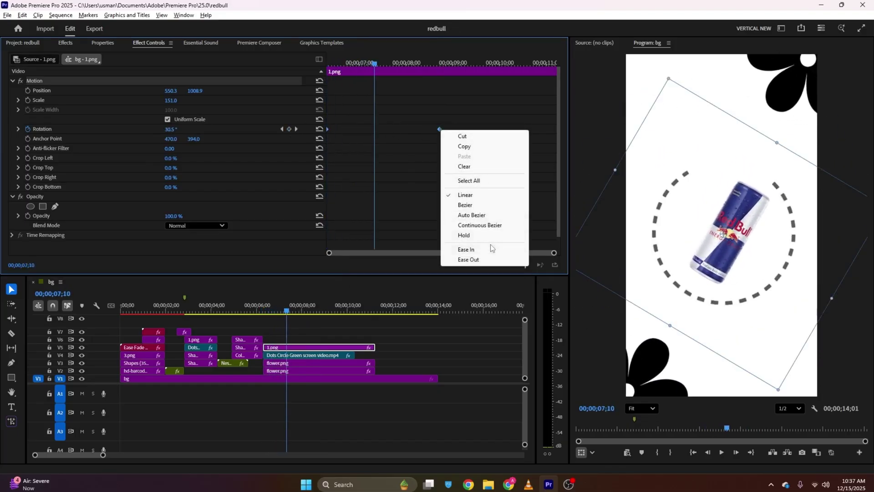
pyautogui.click(492, 248)
pyautogui.click(18, 129)
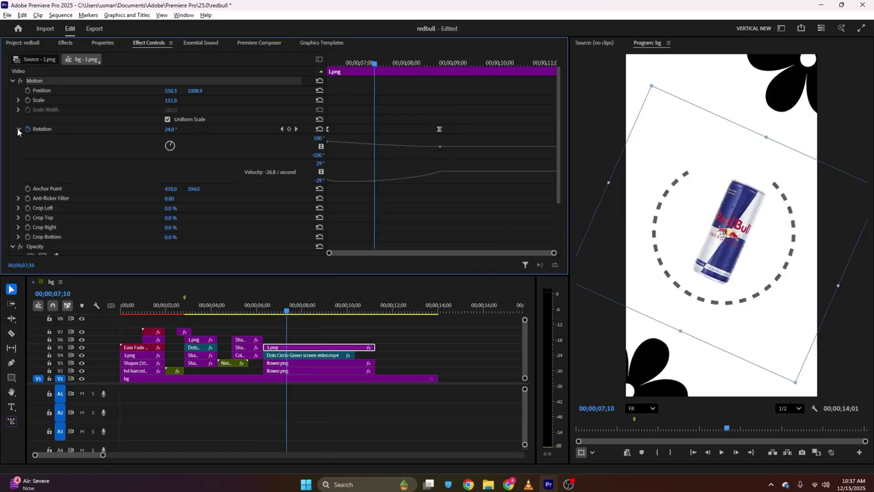
pyautogui.click(18, 129)
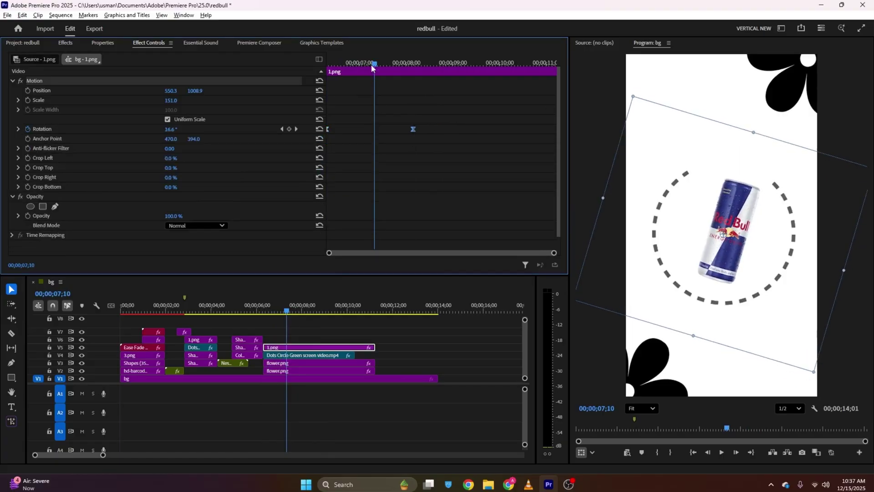
pyautogui.moveTo(370, 64); pyautogui.dragTo(329, 64)
pyautogui.press('space')
pyautogui.press('space')
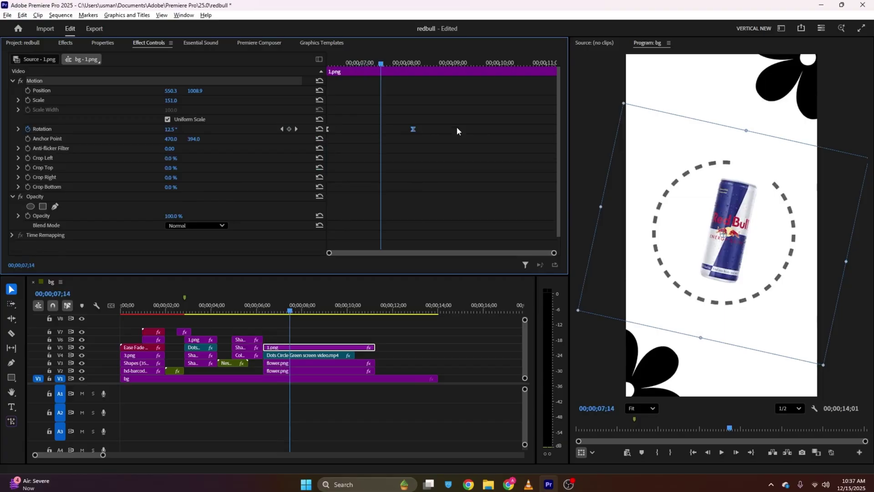
# Step: Nest the 1.png and Dots Circle clips together as Nested Sequence 03
pyautogui.click(284, 328)
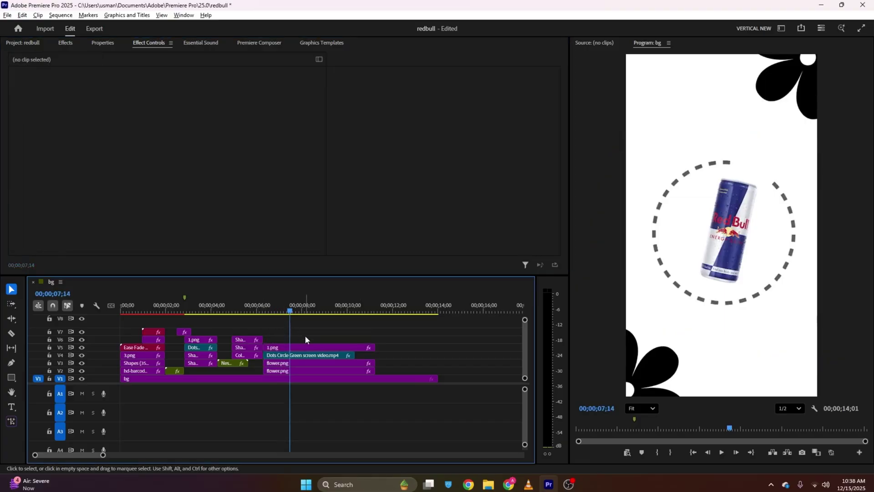
pyautogui.moveTo(304, 336); pyautogui.dragTo(313, 356)
pyautogui.rightClick(313, 356)
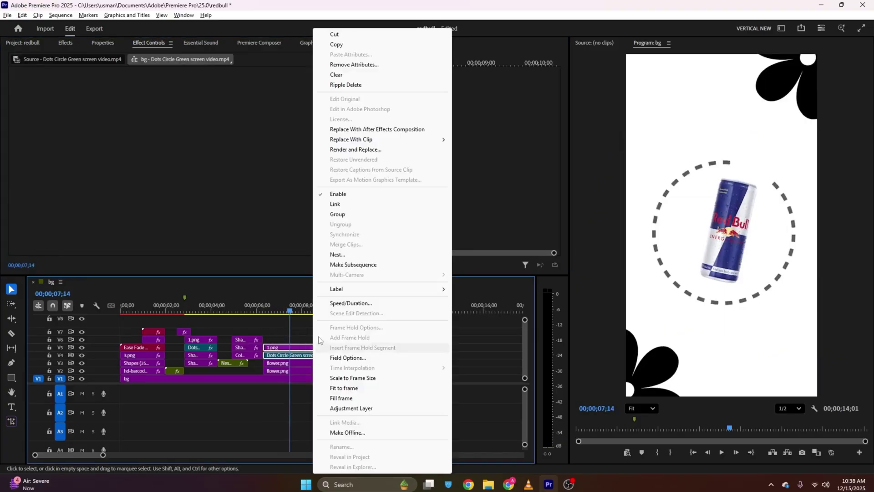
pyautogui.click(335, 254)
pyautogui.click(449, 252)
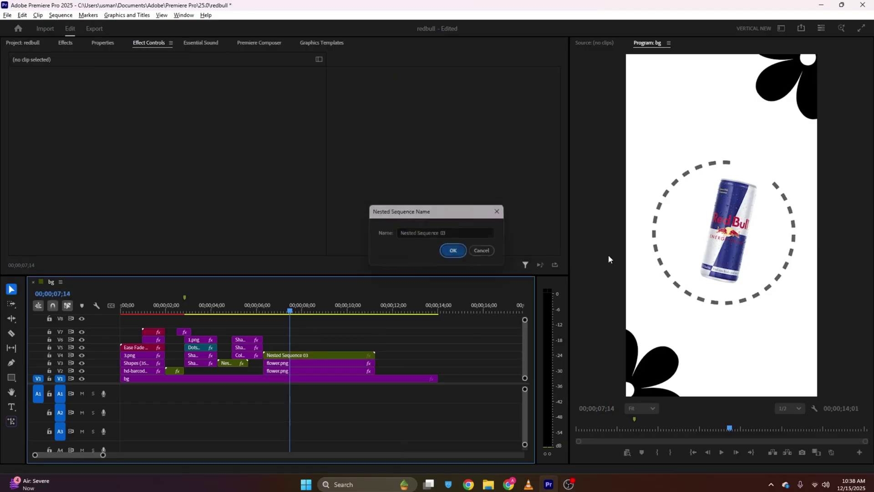
# Step: Animate the V3 flower's Position from 28.3, 2693 at the clip start to 28.3, 1884 at 00;00;07;17 and save
pyautogui.click(273, 363)
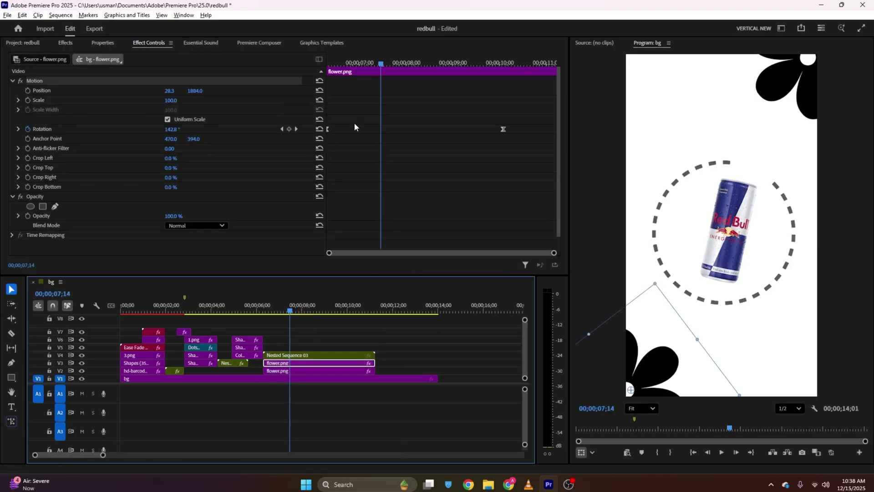
pyautogui.moveTo(353, 72); pyautogui.dragTo(308, 72)
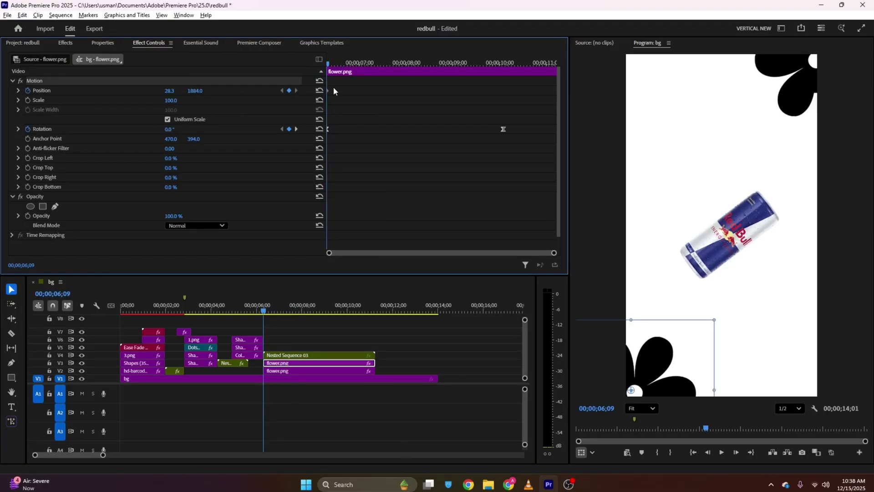
pyautogui.moveTo(327, 89); pyautogui.dragTo(386, 113)
pyautogui.moveTo(196, 91); pyautogui.dragTo(445, 91)
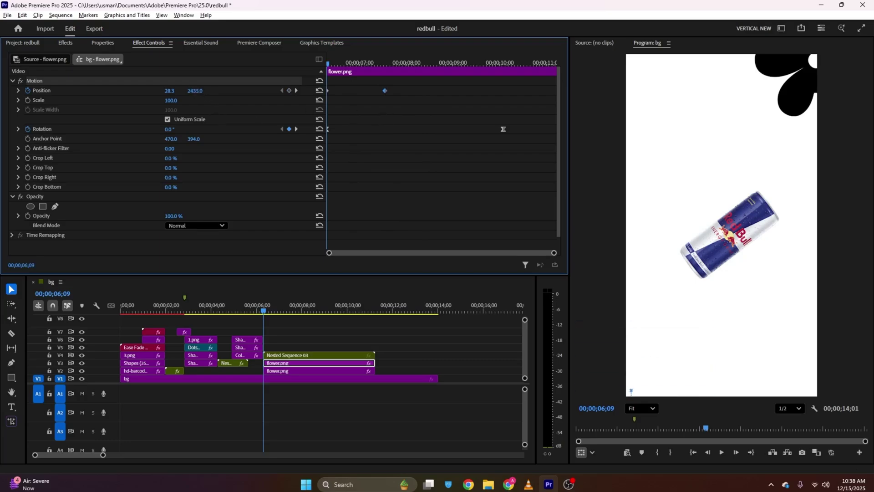
pyautogui.hotkey('ctrl', 's')
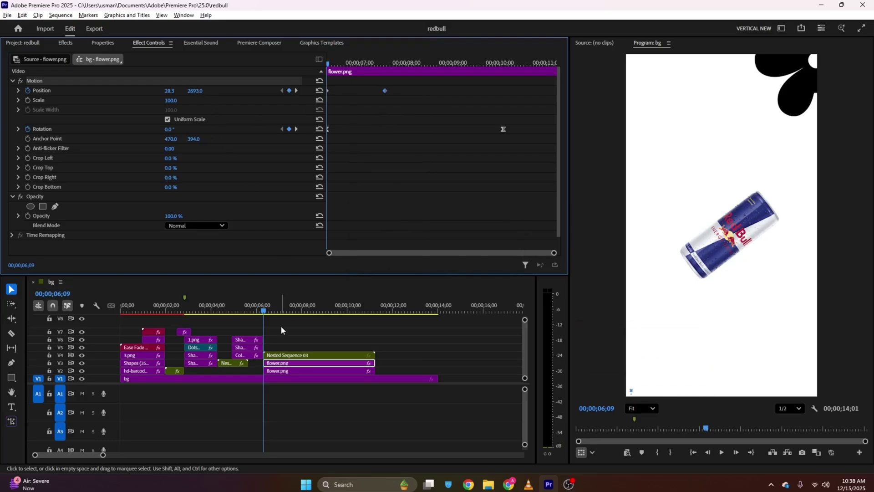
# Step: Keyframe the V2 flower's Position at the clip start, then set its vertical value to 2438 at 00;00;07;17
pyautogui.click(294, 370)
pyautogui.click(28, 91)
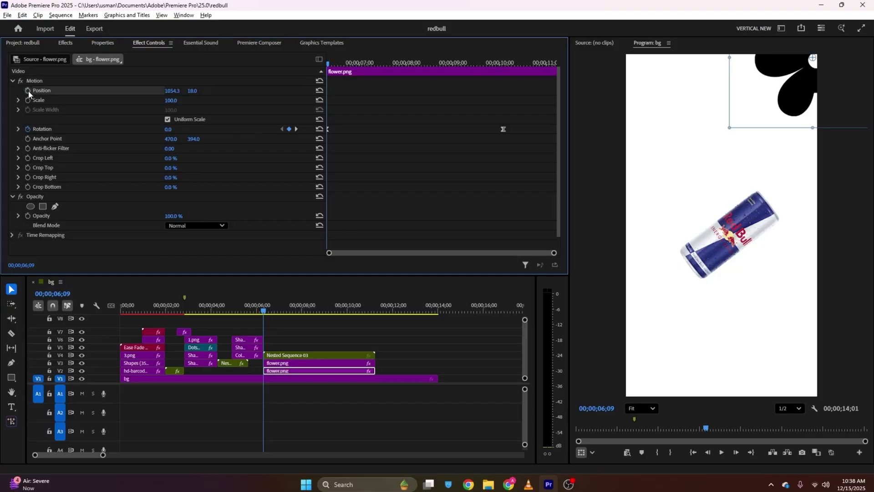
pyautogui.click(304, 370)
pyautogui.click(305, 363)
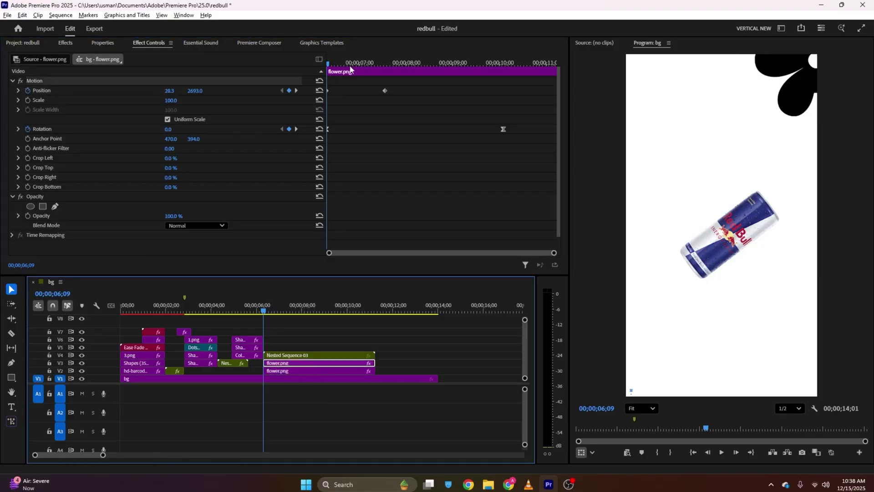
pyautogui.click(386, 67)
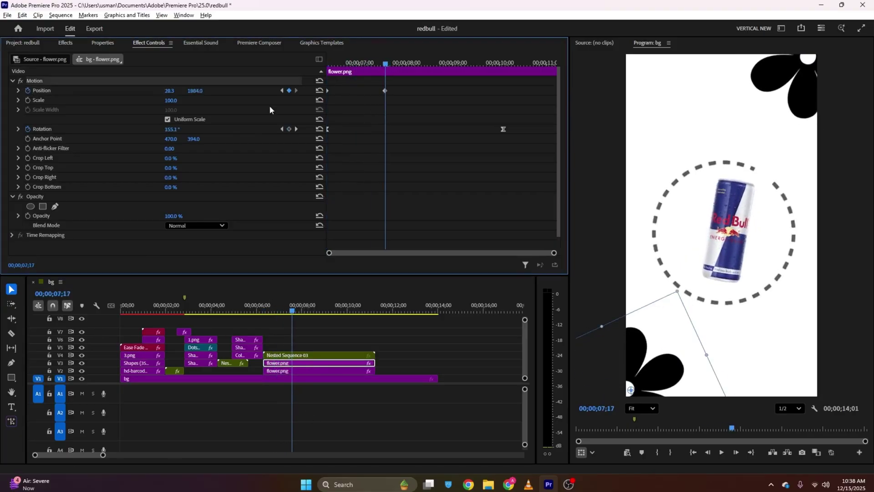
pyautogui.click(300, 370)
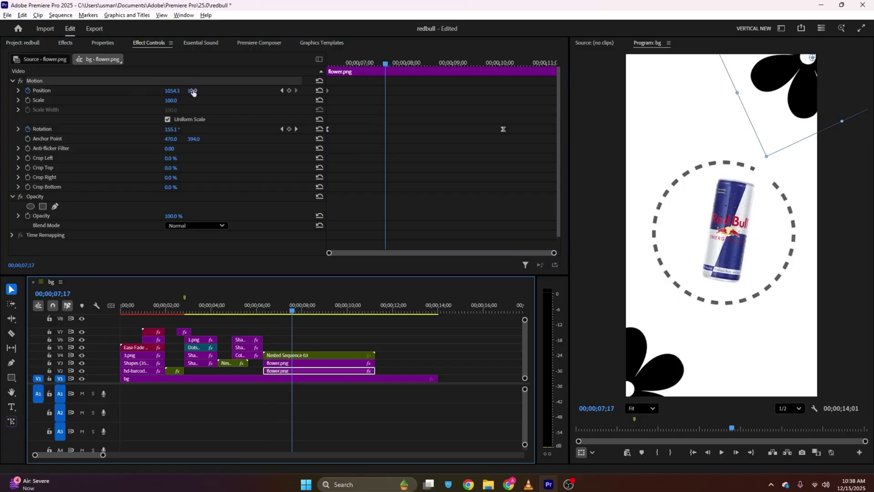
pyautogui.moveTo(193, 91); pyautogui.dragTo(214, 165)
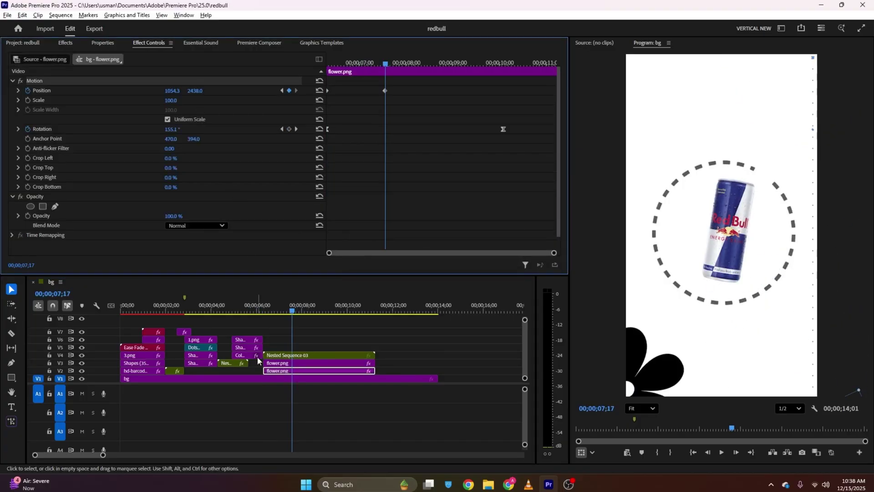
# Step: Keyframe Nested Sequence 03's Position at 540, 960 at 00;00;07;17, lower its starting position below the frame, save and preview
pyautogui.click(300, 355)
pyautogui.click(28, 91)
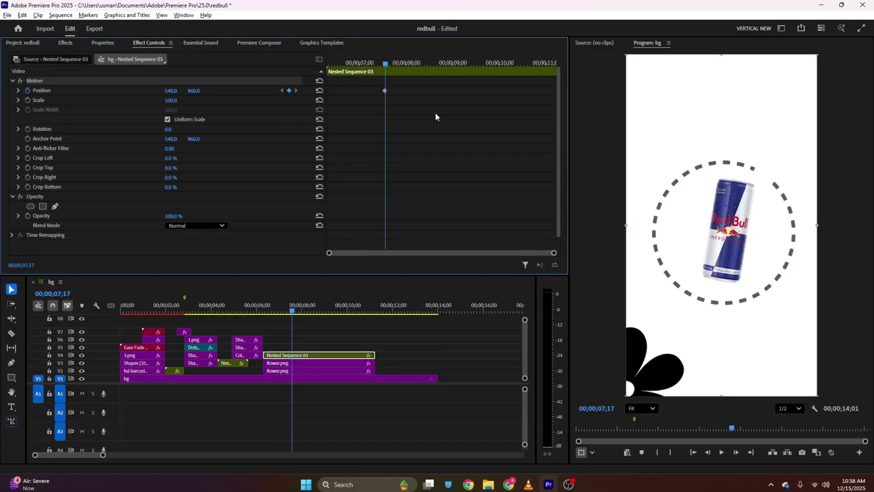
pyautogui.press('Up')
pyautogui.moveTo(195, 90); pyautogui.dragTo(314, 90)
pyautogui.hotkey('ctrl', 's')
pyautogui.press('space')
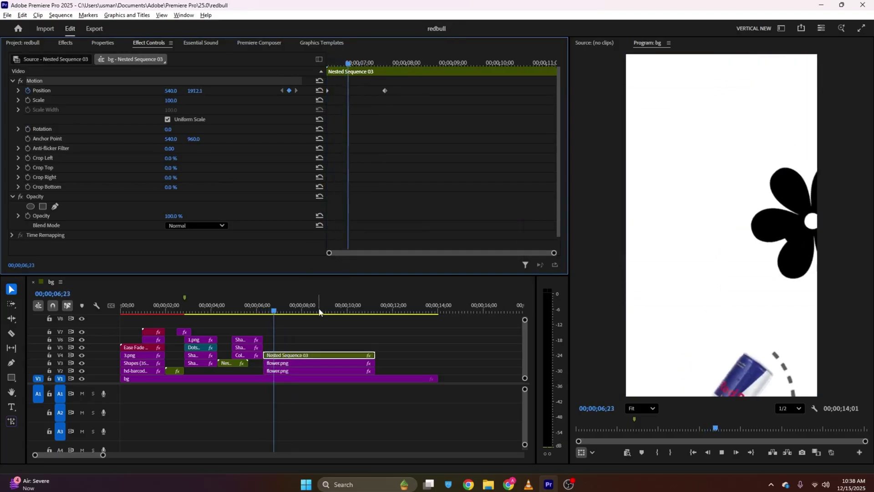
pyautogui.press('space')
# Step: Correct the V2 flower's Position keyframes to rise from 2438 at the clip start to 18 at 00;00;07;17, and preview
pyautogui.click(290, 364)
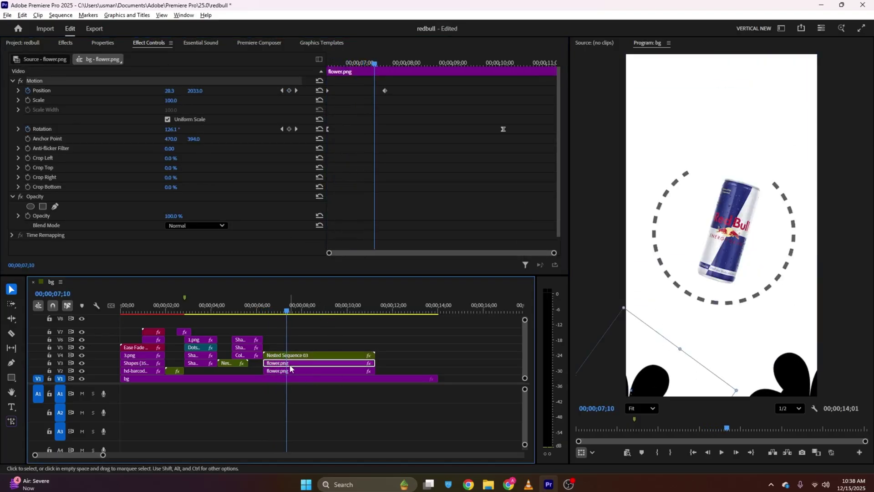
pyautogui.click(293, 371)
pyautogui.moveTo(375, 61); pyautogui.dragTo(280, 70)
pyautogui.press('space')
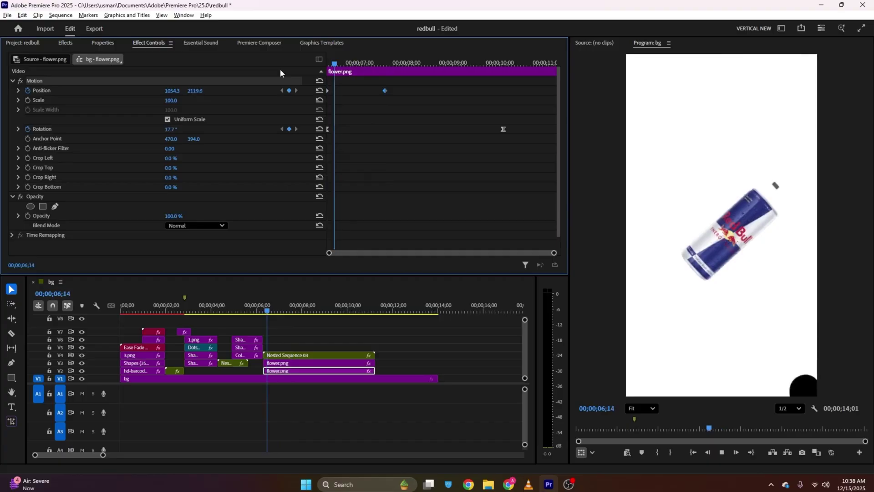
pyautogui.press('space')
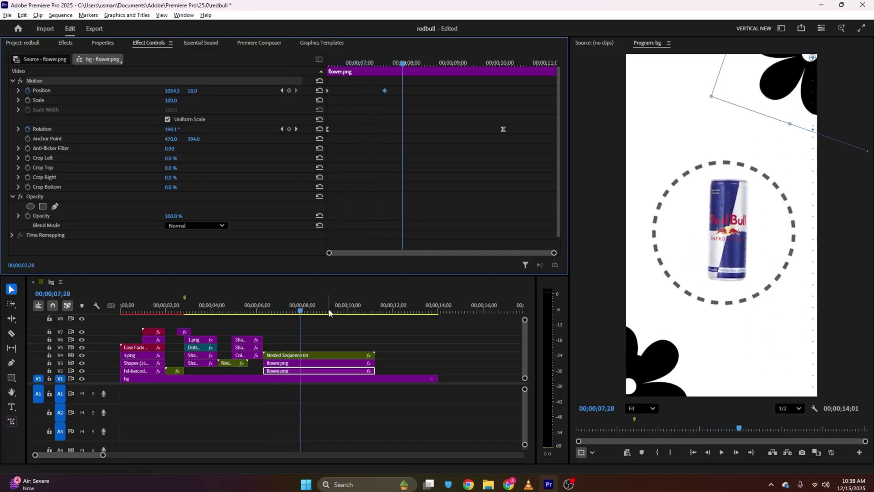
# Step: Examine the Position velocity graphs of the V2 and V3 flower clips
pyautogui.click(18, 91)
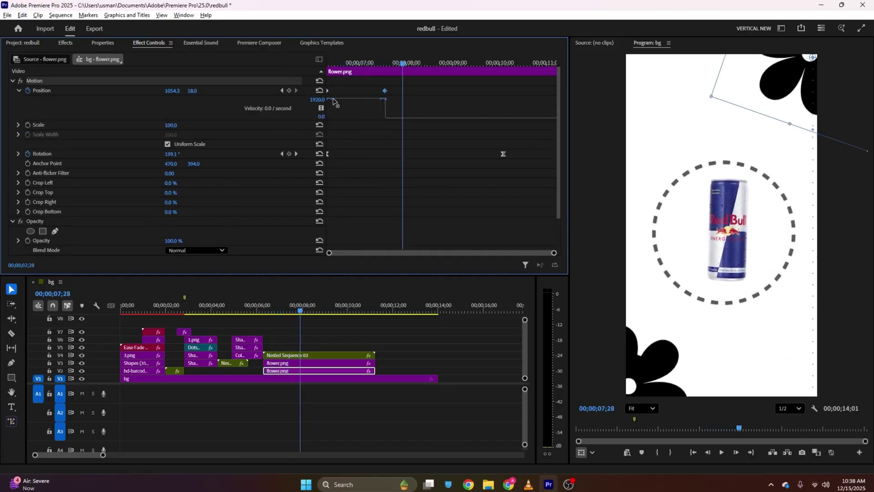
pyautogui.moveTo(331, 122); pyautogui.dragTo(331, 122)
pyautogui.click(312, 363)
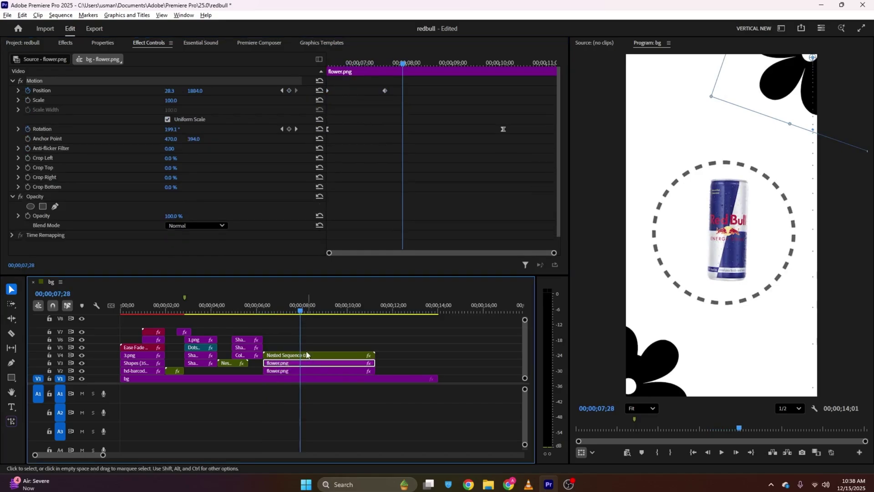
pyautogui.click(19, 91)
# Step: Set Nested Sequence 03's starting Position keyframe at 00;00;06;09 to 540, 2550.4 and save the project
pyautogui.click(298, 355)
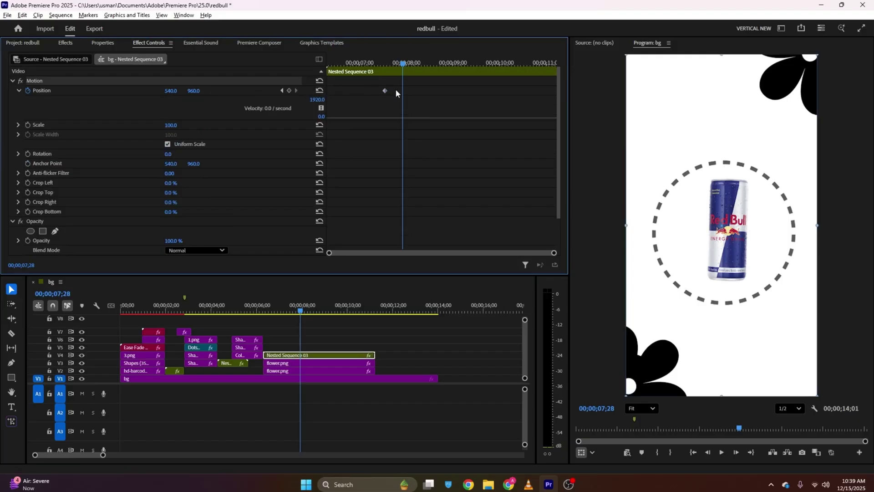
pyautogui.moveTo(348, 63); pyautogui.dragTo(43, 95)
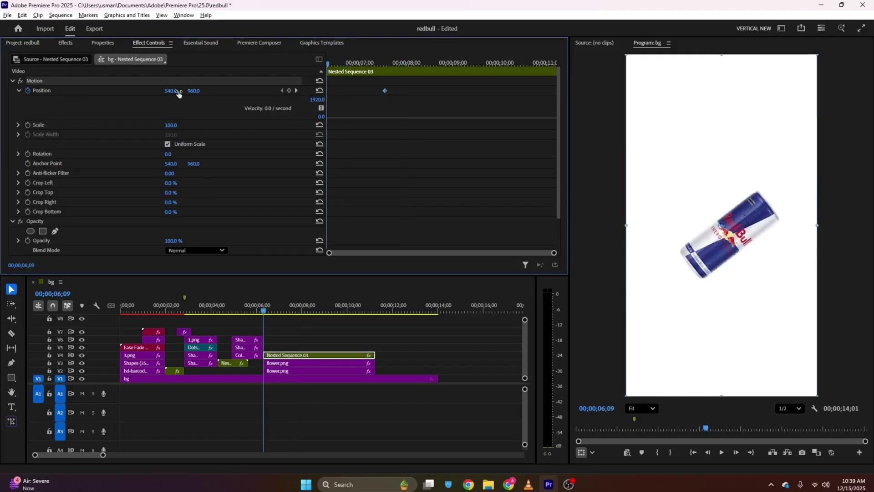
pyautogui.moveTo(198, 91); pyautogui.dragTo(865, 91)
pyautogui.hotkey('ctrl', 's')
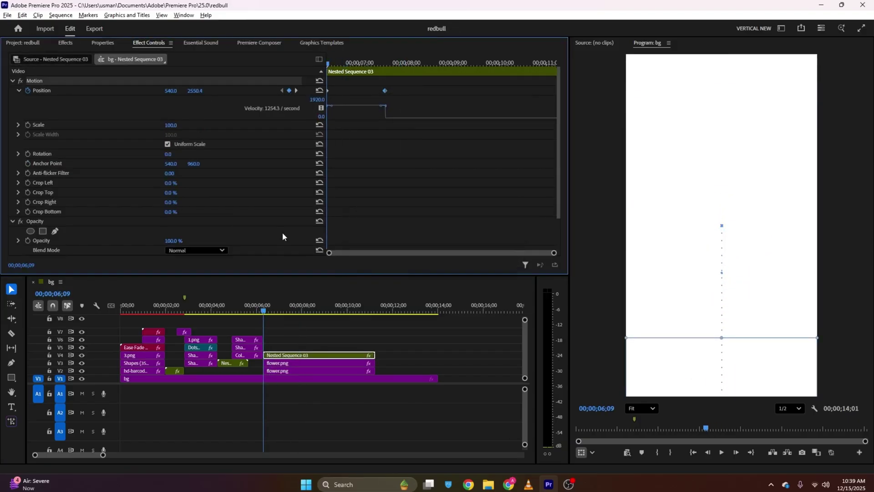
# Step: Reshape Nested Sequence 03's Position velocity curve to start fast and ease to zero at the second keyframe, and preview it
pyautogui.press('space')
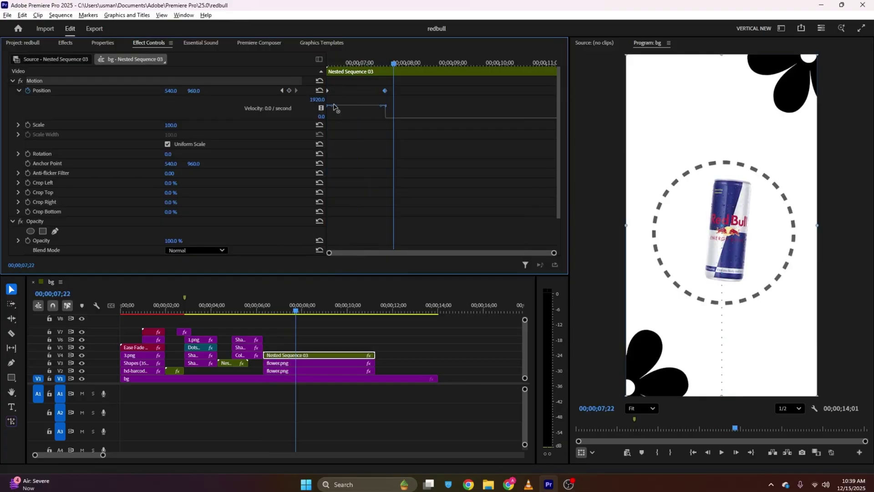
pyautogui.moveTo(330, 116); pyautogui.dragTo(331, 119)
pyautogui.moveTo(381, 106); pyautogui.dragTo(351, 126)
pyautogui.moveTo(346, 62); pyautogui.dragTo(265, 268)
pyautogui.press('space')
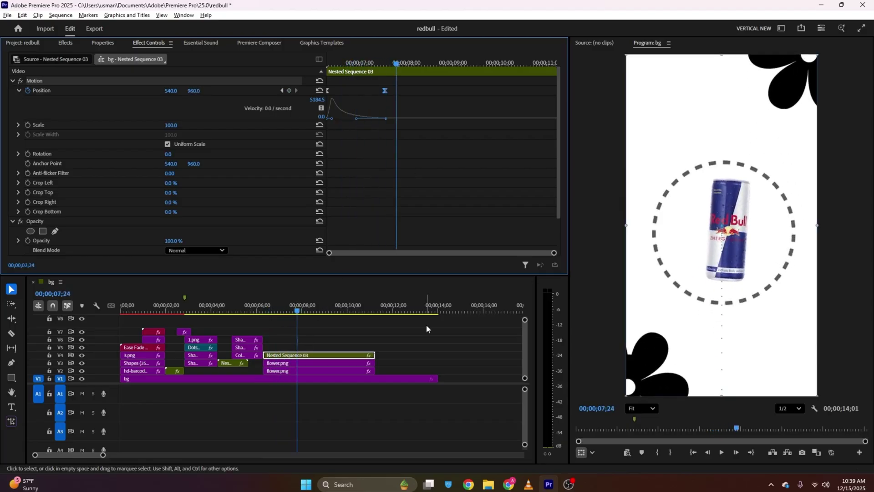
# Step: Switch to VLC and review how the reference video transitions out of the circled-can scene
pyautogui.click(527, 484)
pyautogui.press('space')
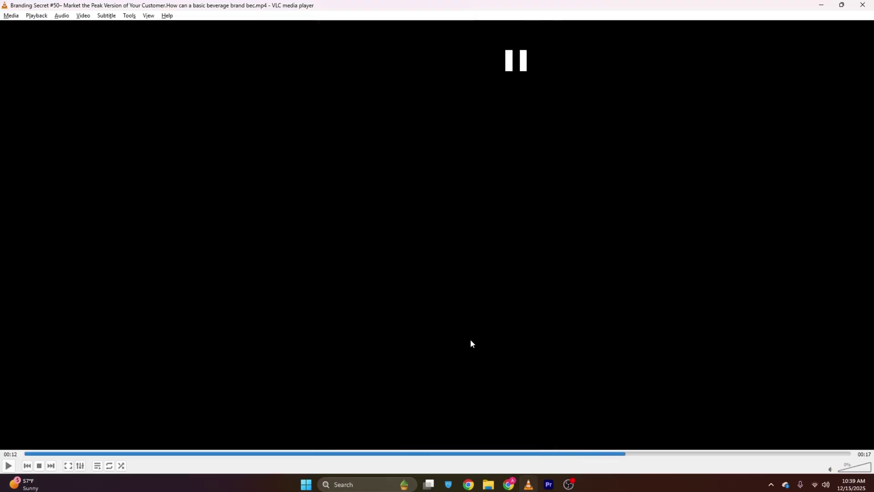
pyautogui.press('space')
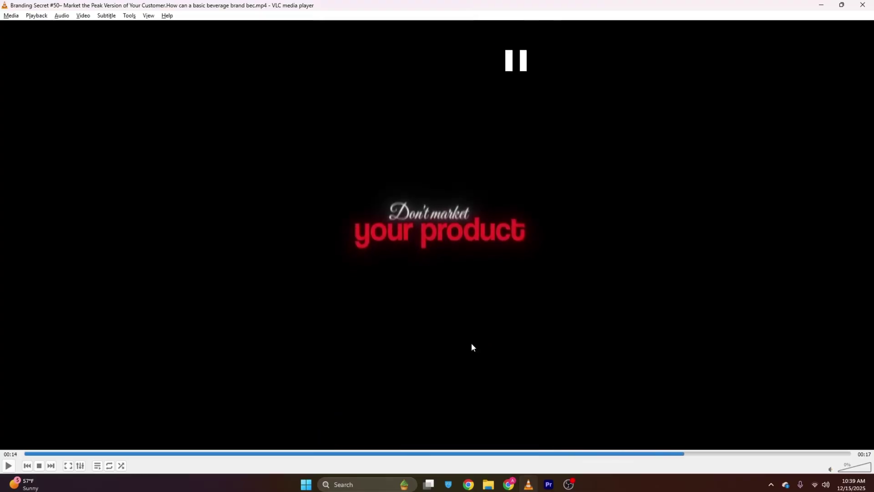
pyautogui.click(660, 454)
pyautogui.moveTo(636, 455); pyautogui.dragTo(653, 455)
pyautogui.click(557, 489)
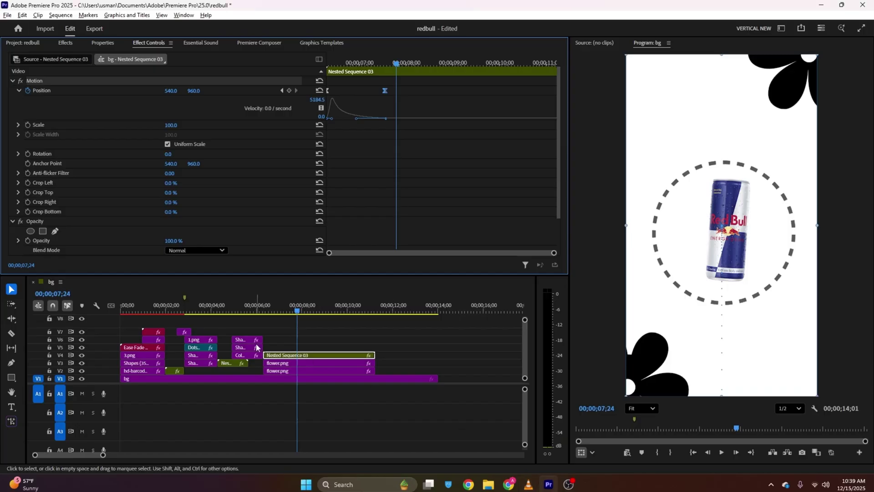
# Step: Split Nested Sequence 03 and both flower.png clips at 00;00;09;01
pyautogui.click(335, 312)
pyautogui.moveTo(334, 315); pyautogui.dragTo(325, 314)
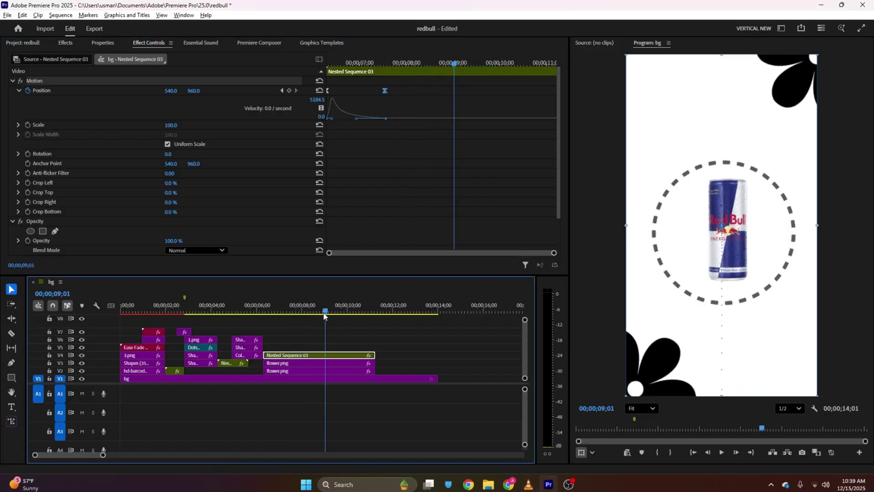
pyautogui.press('c')
pyautogui.click(327, 362)
pyautogui.click(327, 370)
pyautogui.press('v')
pyautogui.press('c')
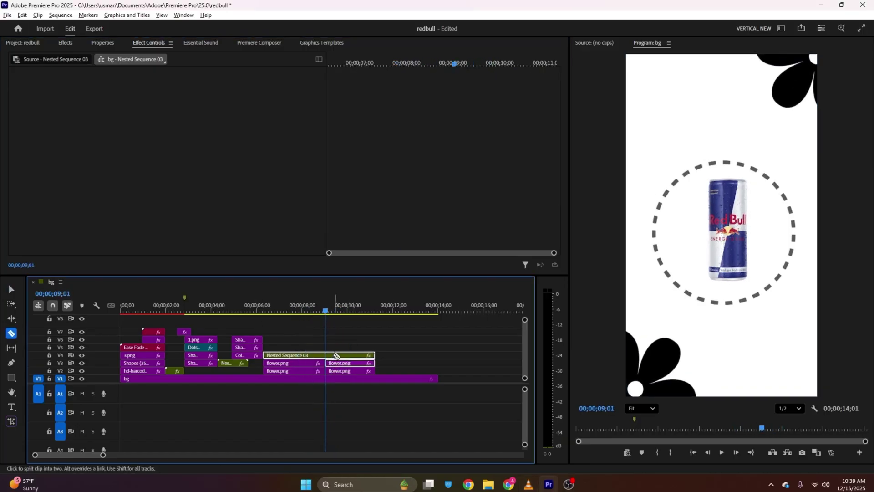
pyautogui.click(326, 356)
pyautogui.press('v')
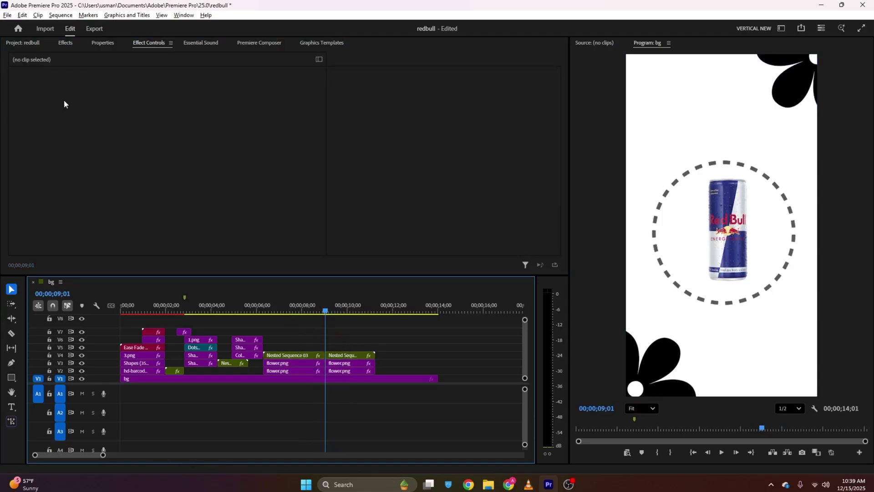
pyautogui.click(23, 43)
pyautogui.moveTo(47, 221); pyautogui.dragTo(339, 350)
pyautogui.hotkey('ctrl', 'z')
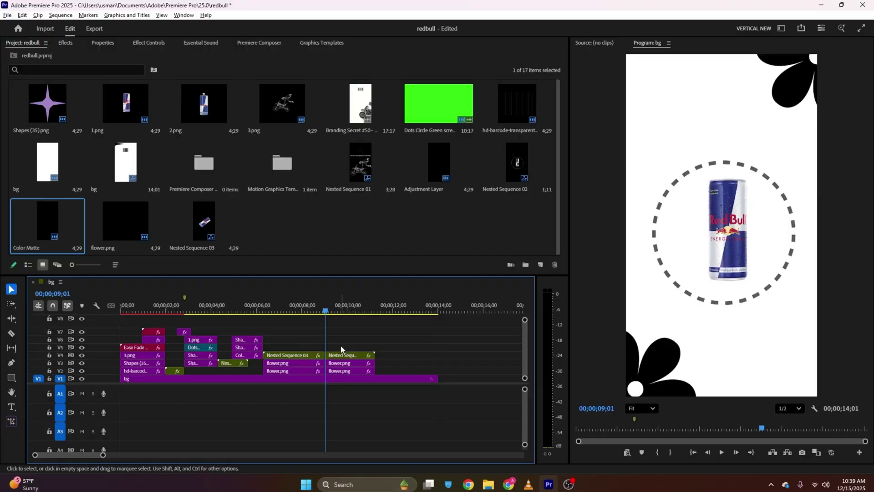
# Step: Draw a black circle over the can and dashed ring at 00;00;09;01 with the Ellipse tool
pyautogui.click(13, 378)
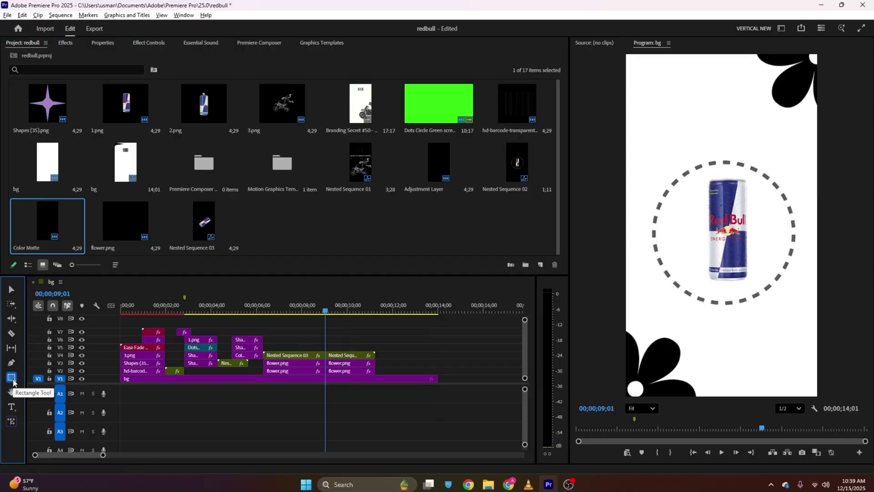
pyautogui.click(13, 379)
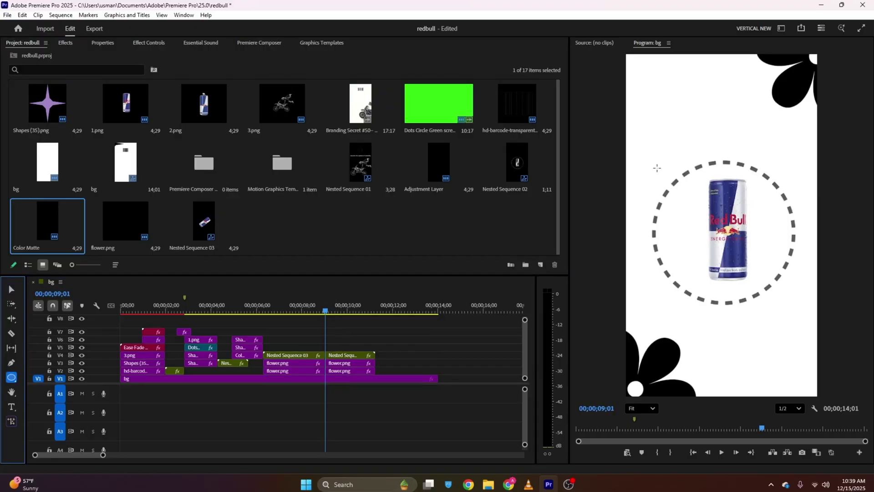
pyautogui.moveTo(660, 160); pyautogui.dragTo(799, 300)
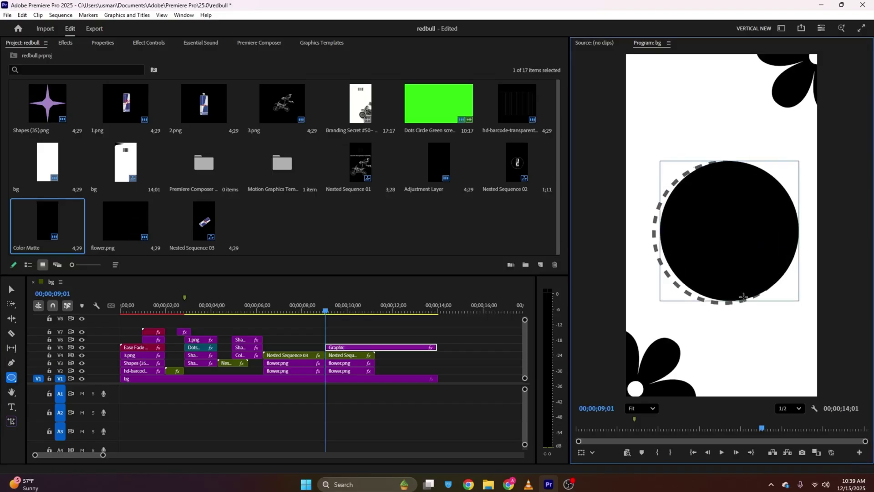
# Step: Keyframe the circle graphic's Scale from 2 at the clip start up to covering the whole frame, and save the project
pyautogui.click(149, 42)
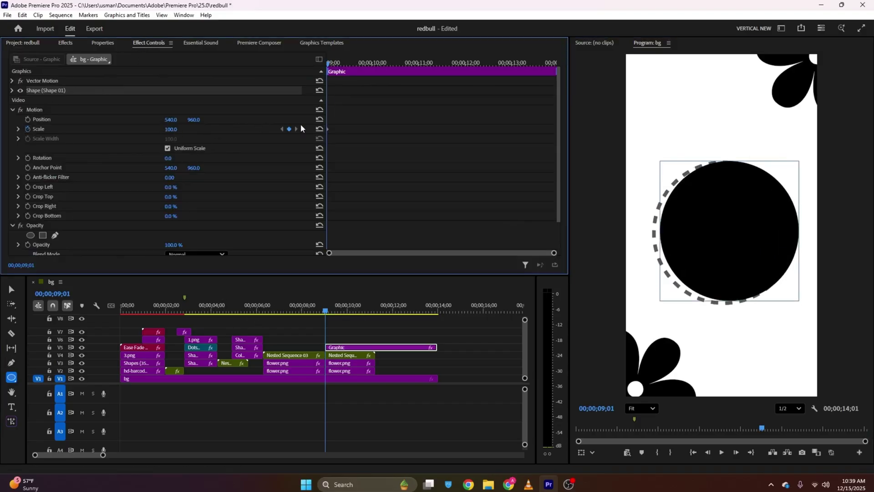
pyautogui.moveTo(195, 133); pyautogui.dragTo(413, 129)
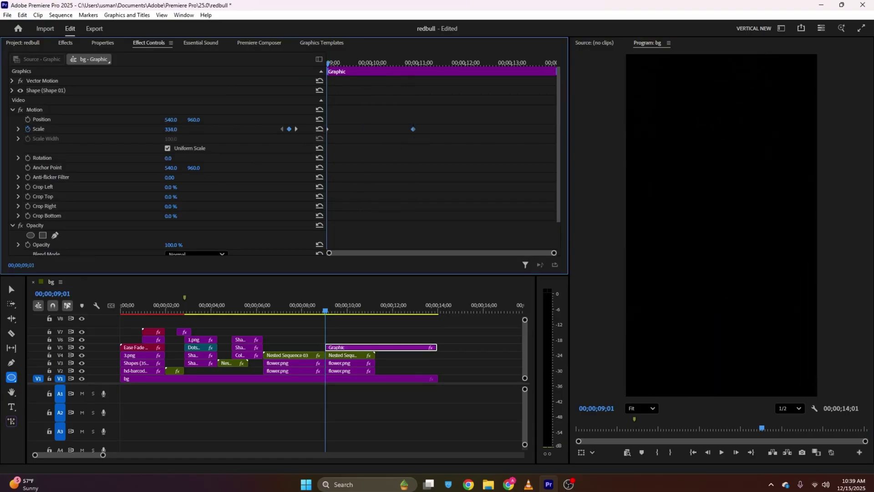
pyautogui.hotkey('ctrl', 's')
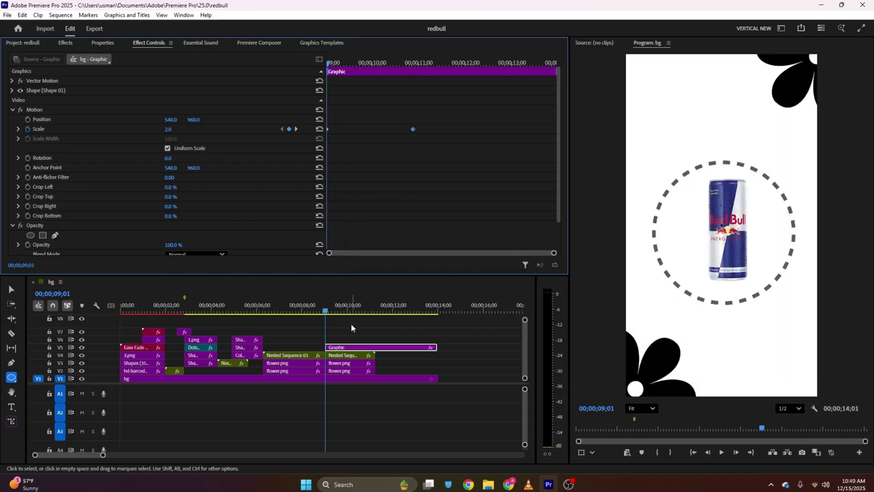
# Step: Shift the circle graphic on V5 earlier to start at 00;00;08;20 and preview the transition
pyautogui.moveTo(348, 346); pyautogui.dragTo(339, 346)
pyautogui.click(310, 307)
pyautogui.press('space')
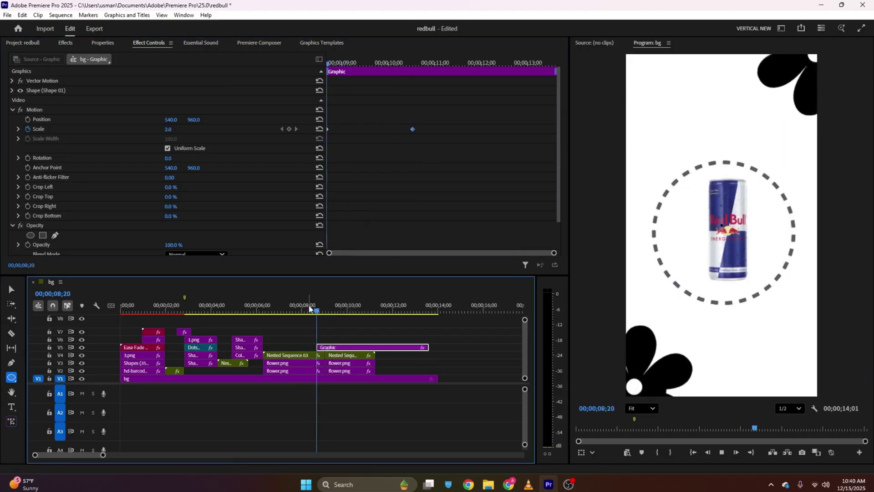
pyautogui.press('space')
# Step: Ease the circle graphic's Scale keyframes and preview the growth again
pyautogui.click(295, 152)
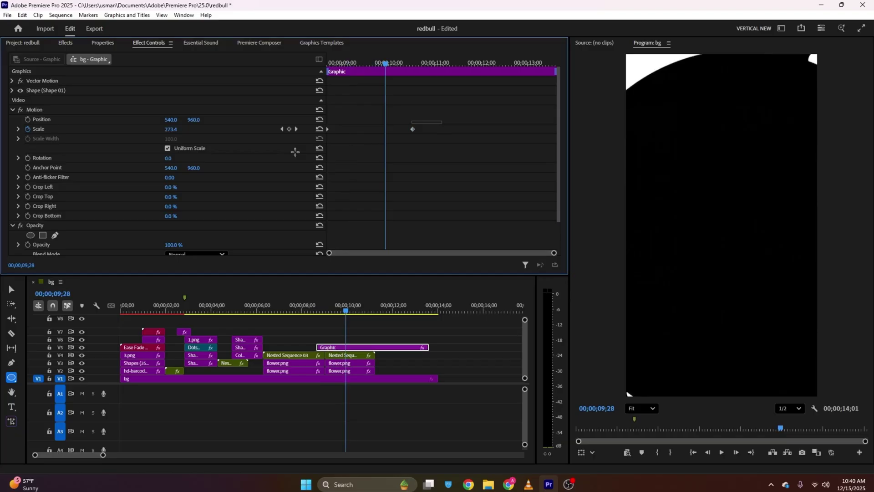
pyautogui.rightClick(412, 130)
pyautogui.click(457, 249)
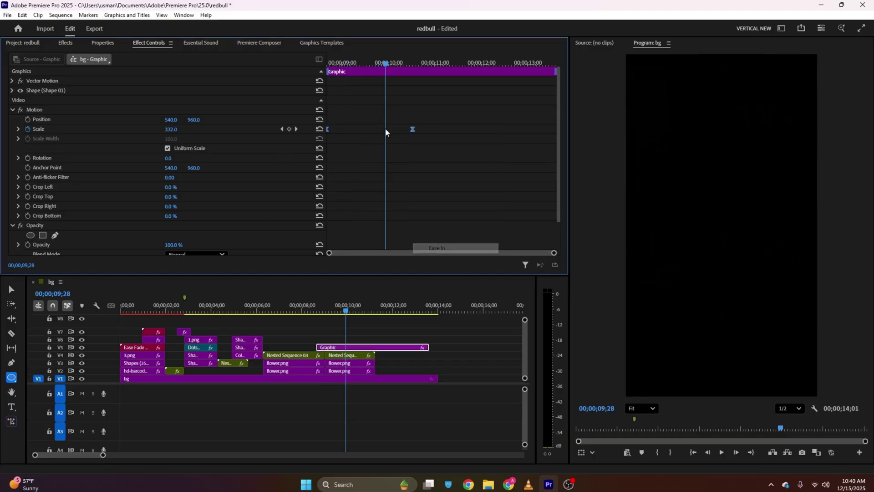
pyautogui.press('space')
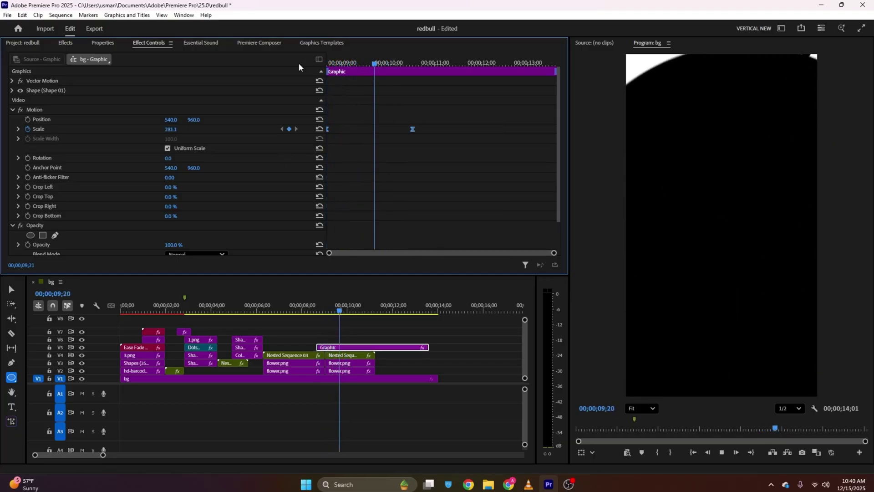
pyautogui.press('space')
# Step: Examine the scene with the large can, barcode and star in the reference video in VLC
pyautogui.click(529, 483)
pyautogui.press('space')
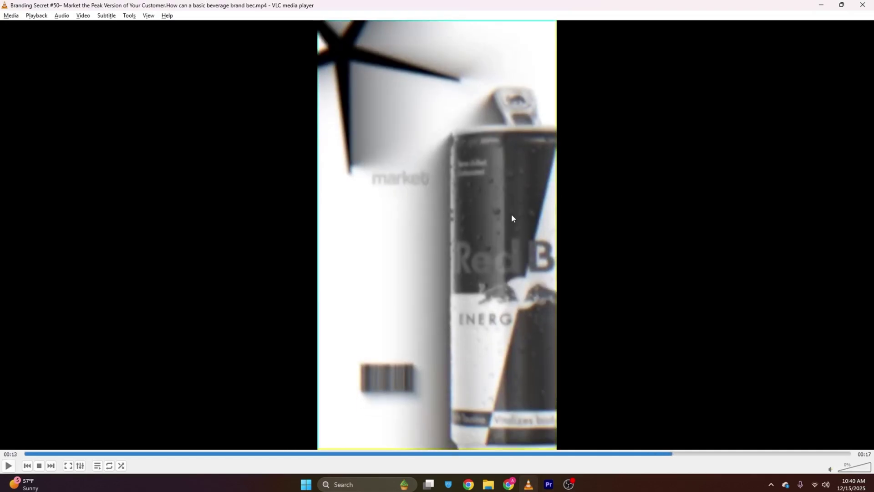
pyautogui.press('space')
pyautogui.press('space')
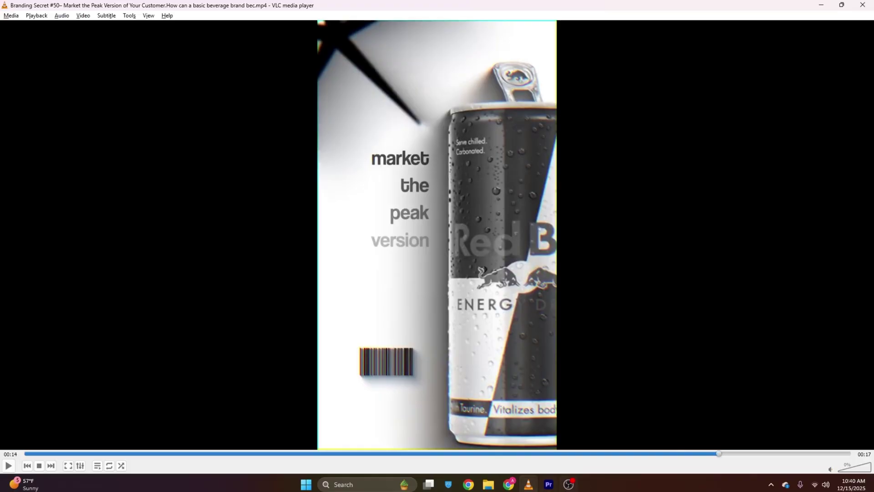
pyautogui.click(568, 484)
pyautogui.click(548, 483)
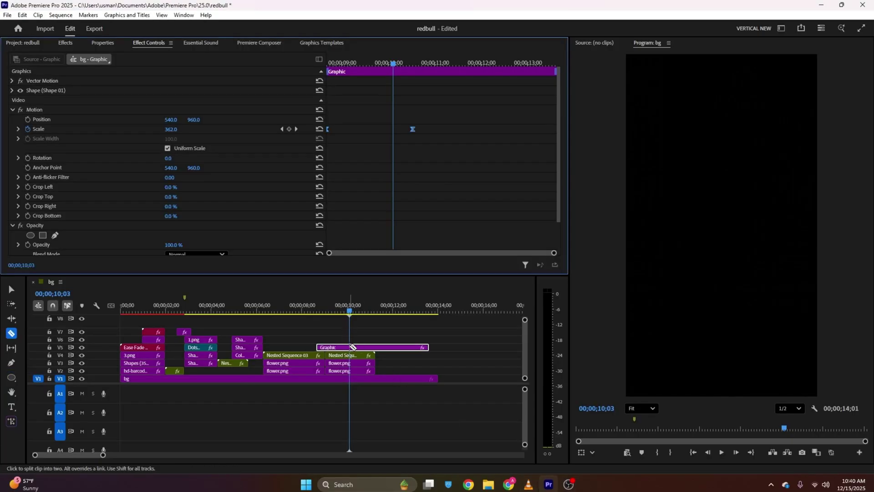
# Step: Split the circle graphic, Nested Sequence 03 and both flower clips at 00;00;10;03 and delete the parts after it
pyautogui.click(350, 346)
pyautogui.click(350, 355)
pyautogui.click(350, 363)
pyautogui.press('v')
pyautogui.press('c')
pyautogui.click(350, 371)
pyautogui.press('v')
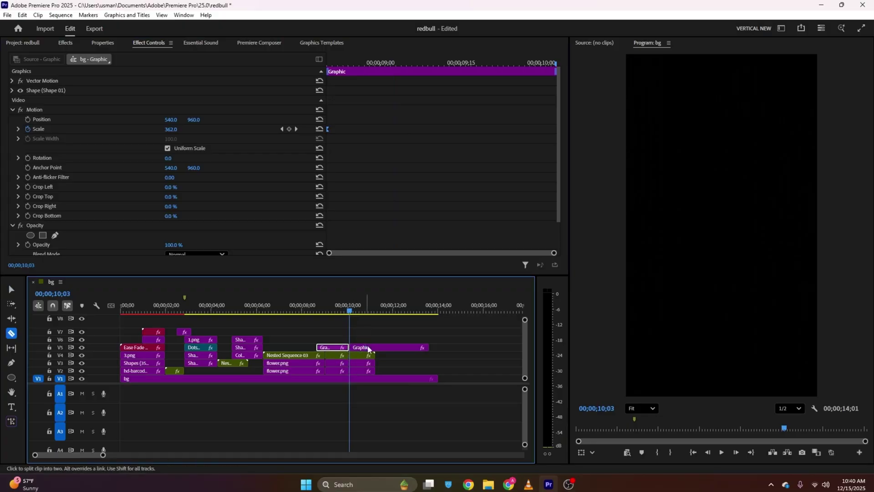
pyautogui.moveTo(386, 329); pyautogui.dragTo(373, 369)
pyautogui.press('Delete')
# Step: Place 2.png on V2 at 00;00;10;03, scale it to 339% and set its Position X to 960
pyautogui.click(27, 44)
pyautogui.moveTo(191, 104); pyautogui.dragTo(353, 371)
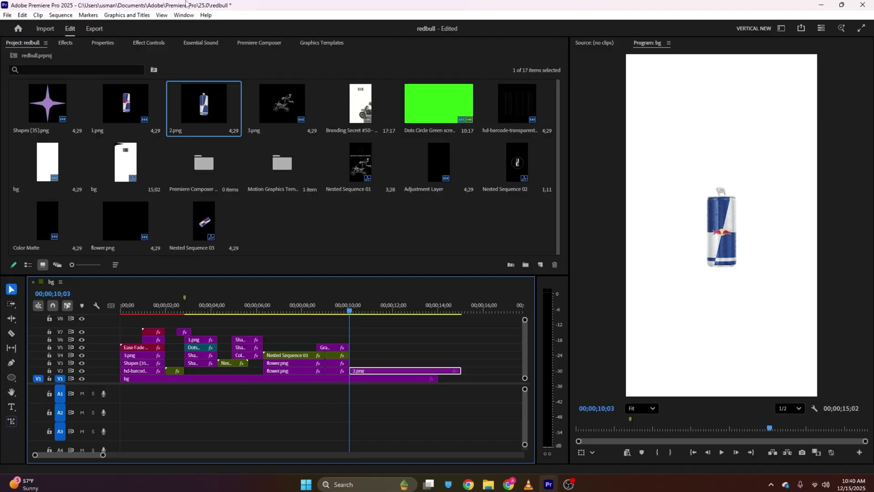
pyautogui.click(104, 42)
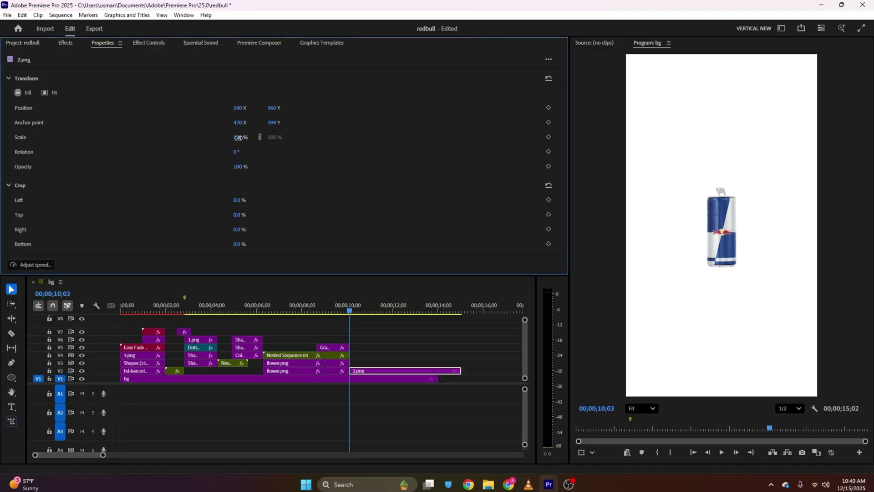
pyautogui.moveTo(238, 137); pyautogui.dragTo(360, 144)
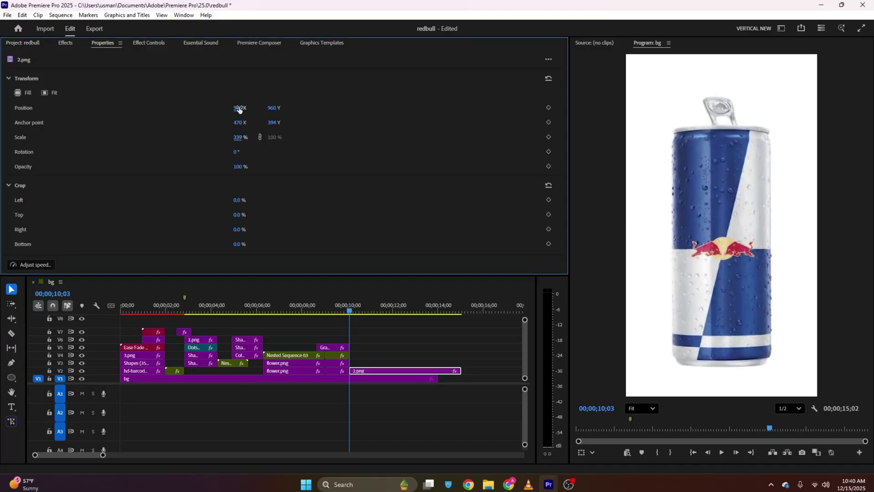
pyautogui.moveTo(235, 111); pyautogui.dragTo(452, 140)
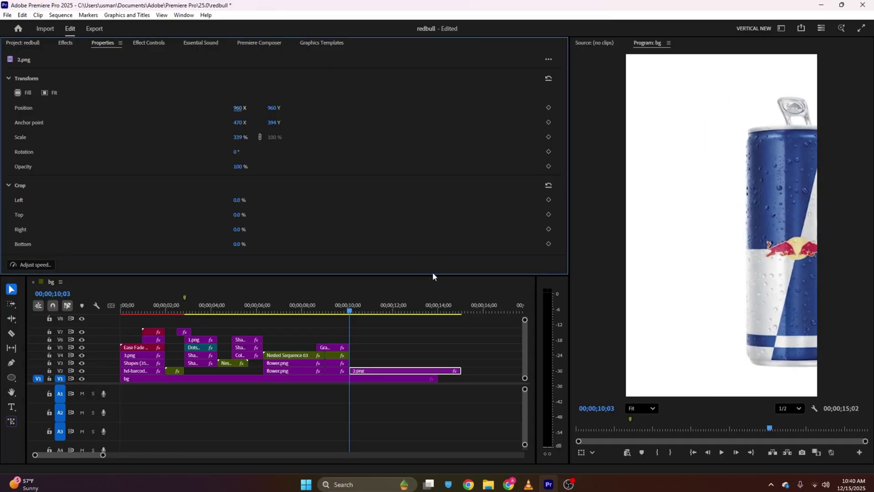
# Step: Place the barcode image on V3 at 00;00;10;03 at 64% scale, position it at 352.3, 1590.6 and compare with the reference in VLC
pyautogui.click(25, 42)
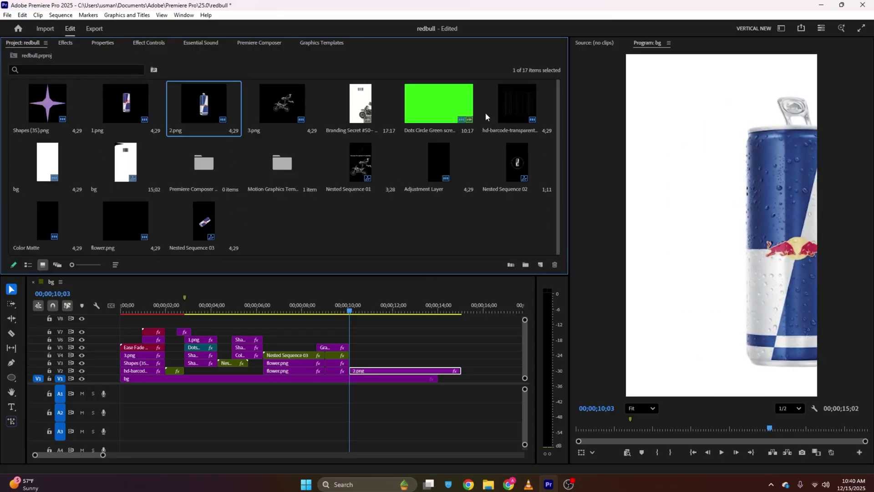
pyautogui.moveTo(486, 117); pyautogui.dragTo(352, 363)
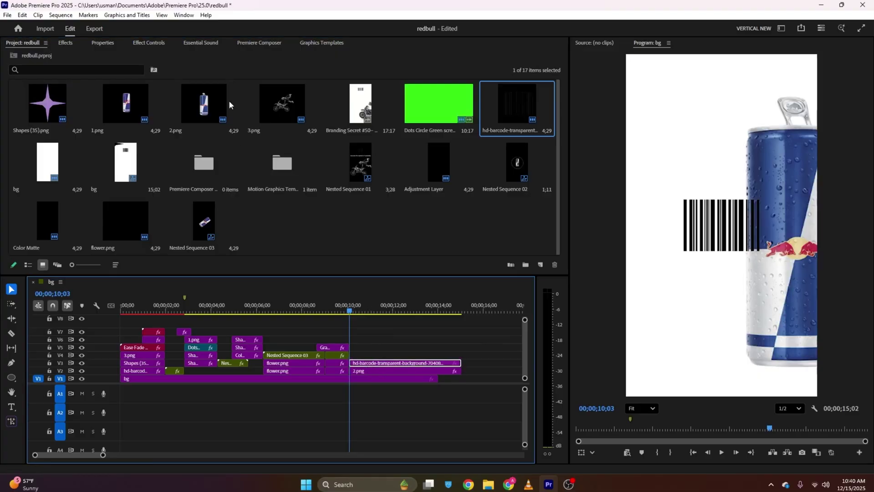
pyautogui.click(114, 44)
pyautogui.moveTo(242, 140); pyautogui.dragTo(230, 146)
pyautogui.click(713, 238)
pyautogui.moveTo(735, 240); pyautogui.dragTo(704, 352)
pyautogui.click(528, 483)
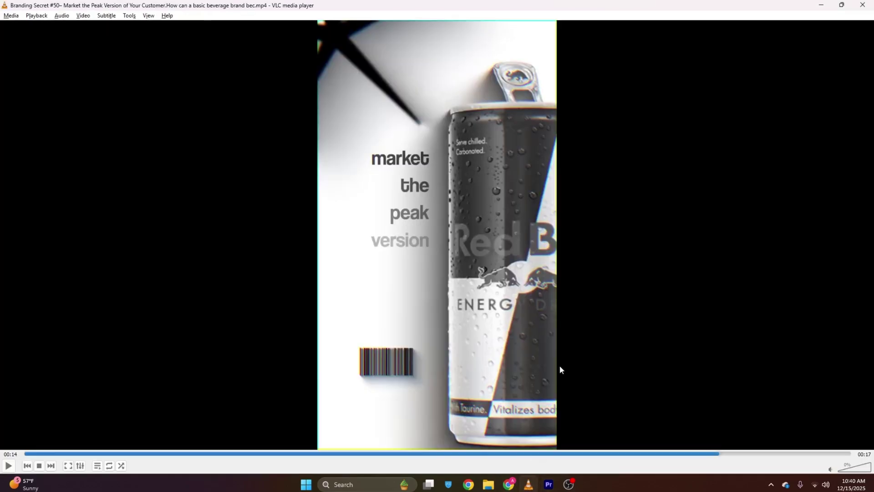
pyautogui.moveTo(723, 455); pyautogui.dragTo(703, 459)
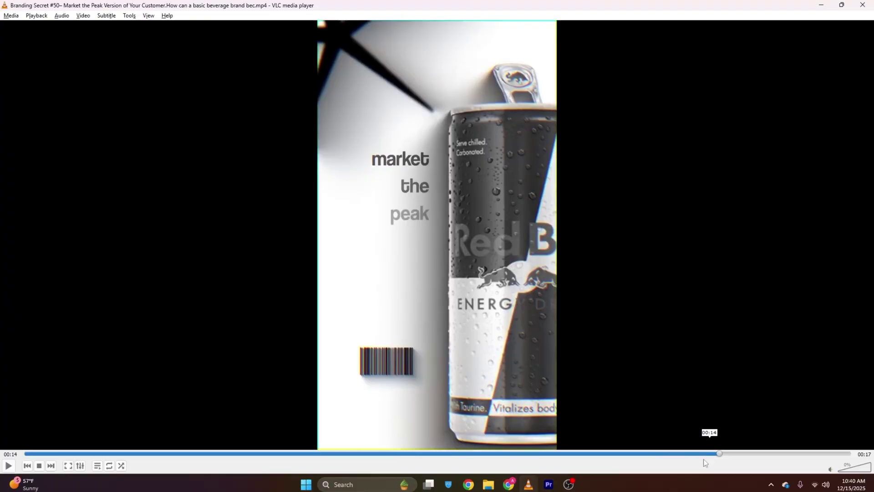
pyautogui.click(530, 485)
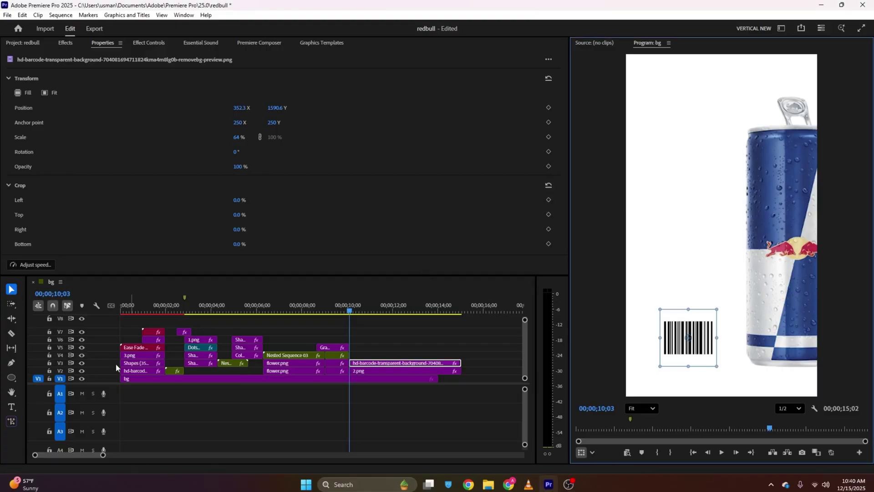
# Step: Duplicate the V3 Shapes (35).png star clip onto V4 at 00;00;10;03, above the barcode, and preview it
pyautogui.click(142, 363)
pyautogui.click(211, 362)
pyautogui.hotkey('shift', '5')
pyautogui.keyDown('shift'); pyautogui.click(203, 355); pyautogui.keyUp('shift')
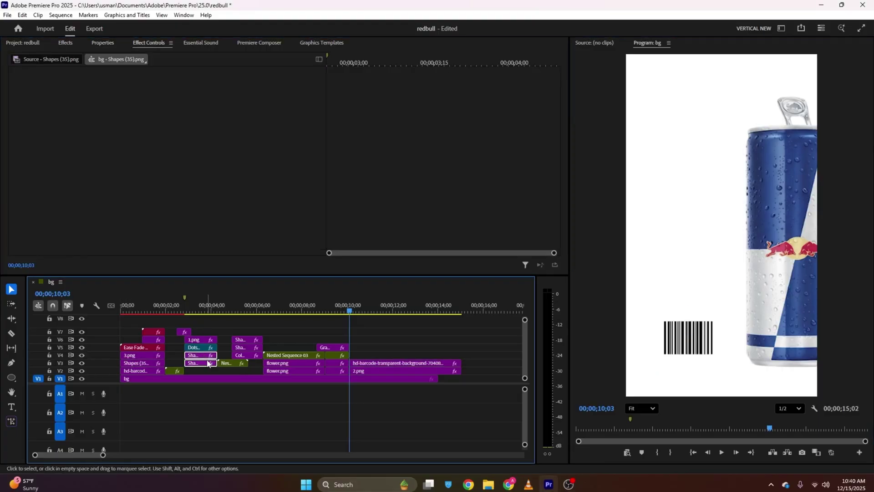
pyautogui.hotkey('alt', 'Tab')
pyautogui.hotkey('alt', 'Tab')
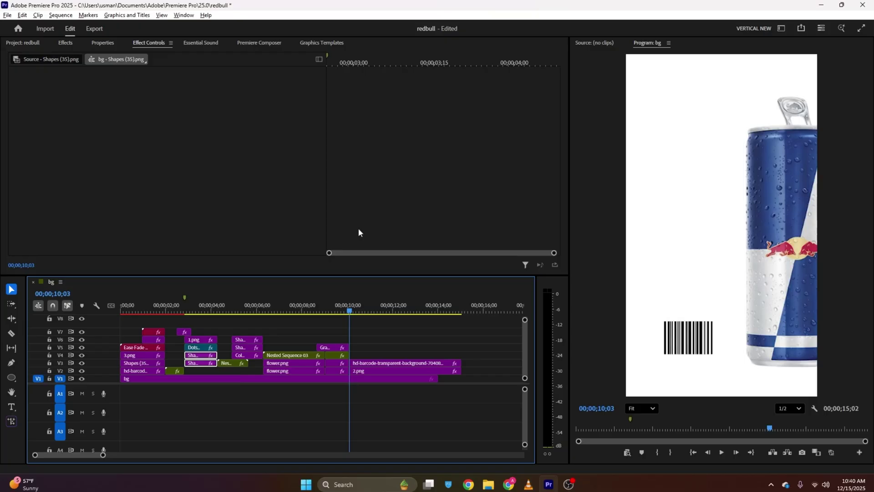
pyautogui.click(204, 369)
pyautogui.moveTo(201, 363); pyautogui.dragTo(369, 357)
pyautogui.click(368, 357)
pyautogui.press('space')
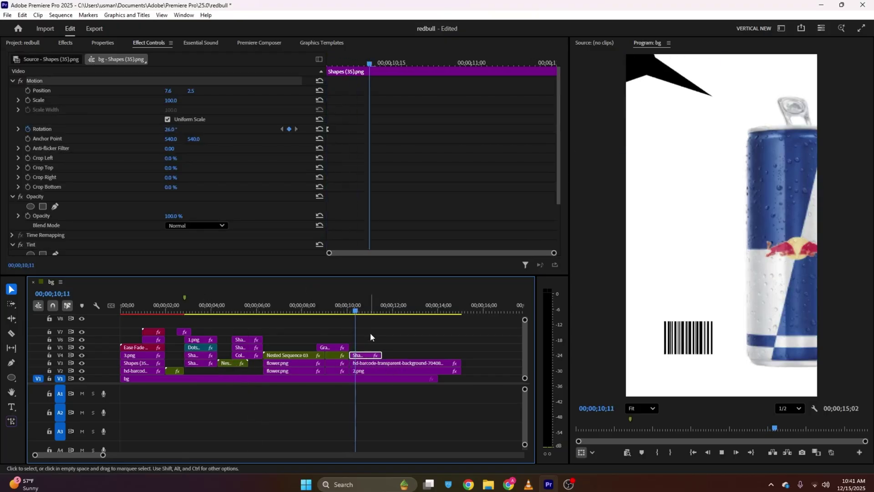
# Step: Apply the Black & White effect to the 2.png can clip and extend the V4 star clip to the end of the barcode clip
pyautogui.press('space')
pyautogui.click(73, 42)
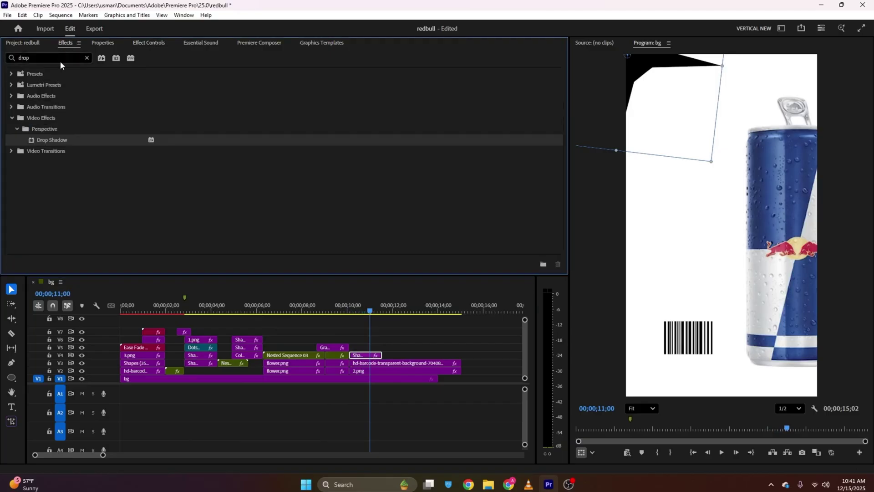
pyautogui.click(43, 58)
pyautogui.write('blac')
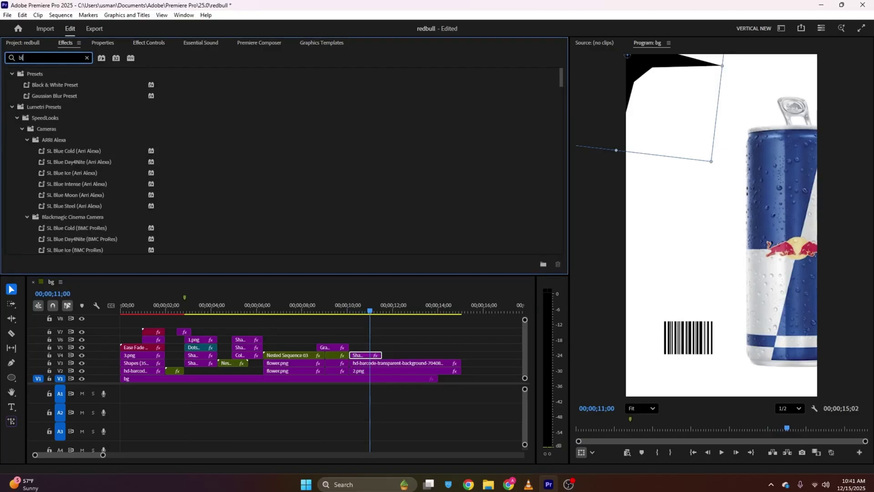
pyautogui.scroll(-10, 63, 160)
pyautogui.moveTo(62, 216); pyautogui.dragTo(458, 358)
pyautogui.click(406, 347)
pyautogui.moveTo(369, 304); pyautogui.dragTo(352, 304)
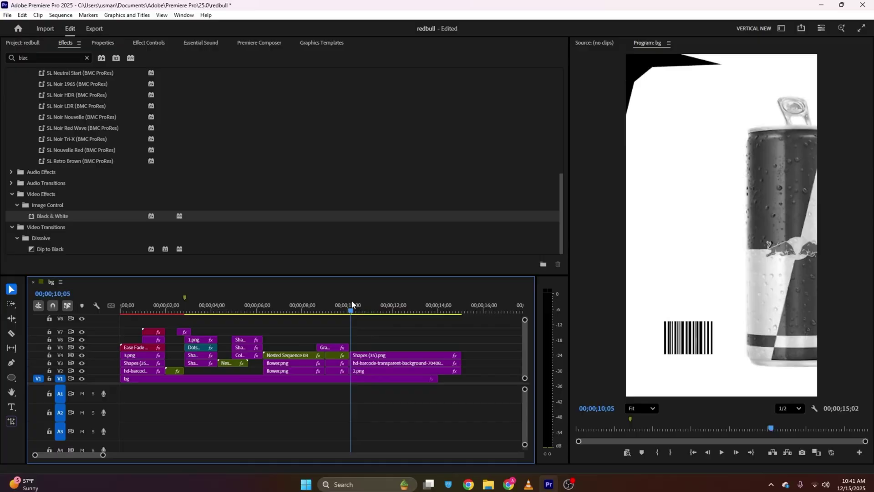
# Step: Compare the black-and-white can scene with the reference video in VLC at 00:14 and 00:15
pyautogui.hotkey('alt', 'Tab')
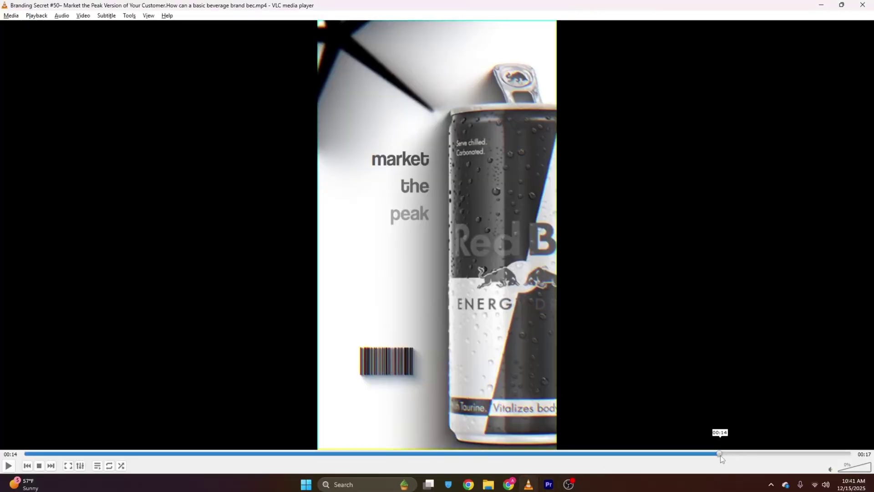
pyautogui.moveTo(719, 458); pyautogui.dragTo(767, 459)
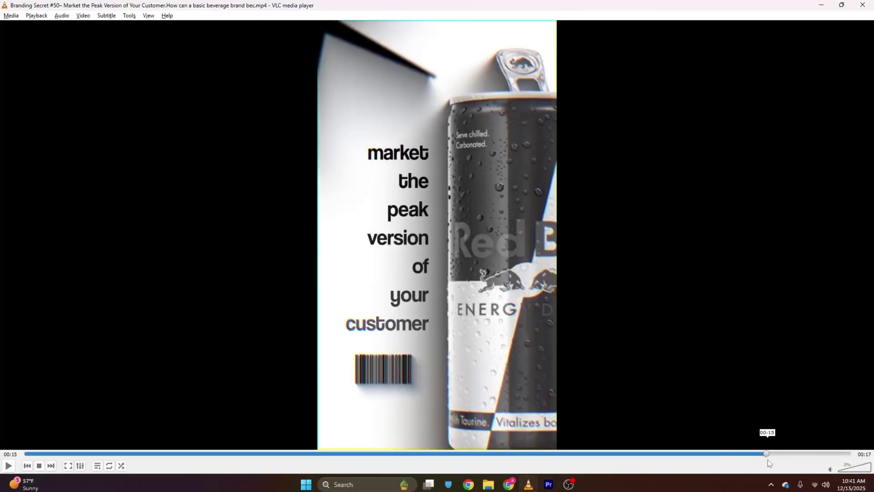
pyautogui.click(548, 484)
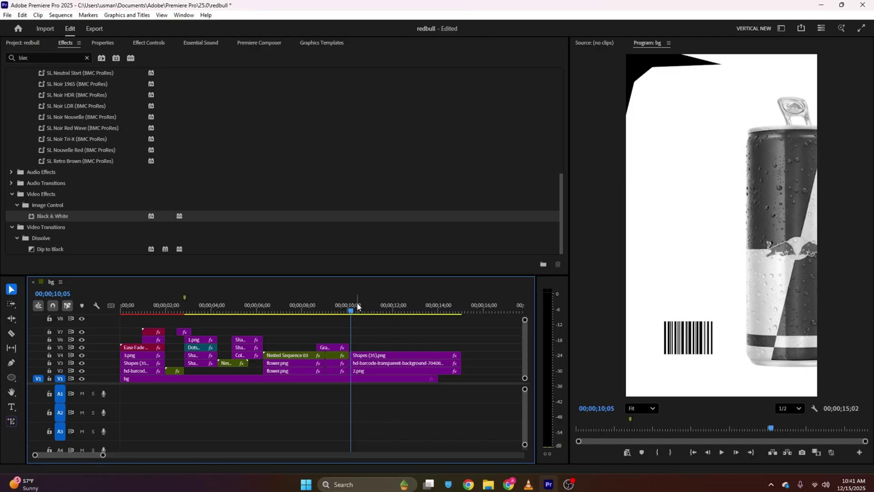
# Step: Nest the star, barcode and 2.png clips of the large-can scene into one sequence under the default name
pyautogui.moveTo(366, 342); pyautogui.dragTo(379, 371)
pyautogui.rightClick(378, 371)
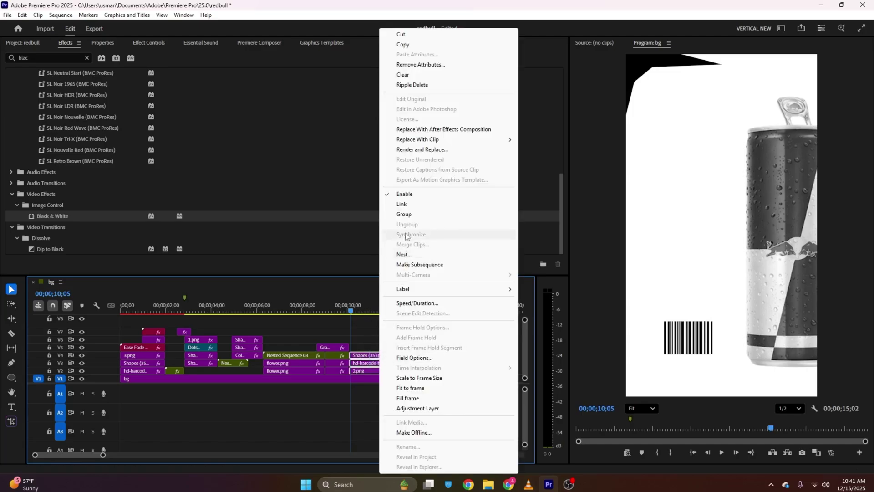
pyautogui.click(404, 254)
pyautogui.click(448, 249)
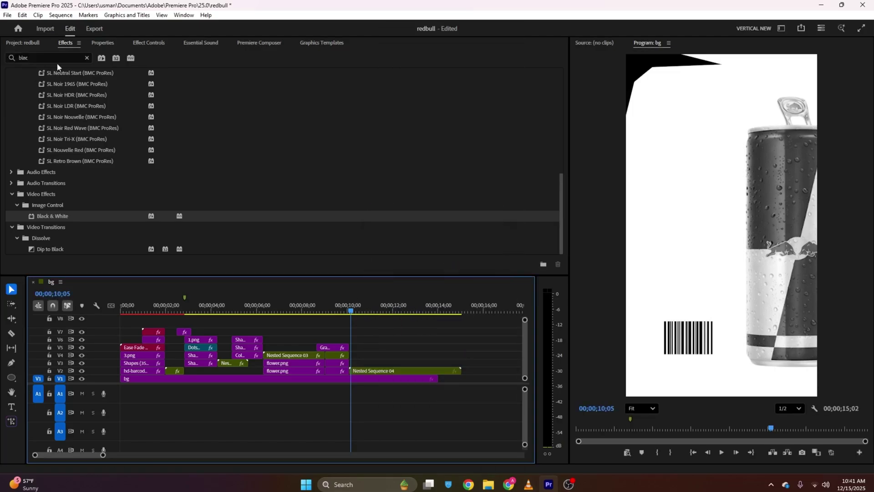
# Step: Keyframe Nested Sequence 04 from an enlarged, right-shifted start at 00;00;10;05 to 100% scale and Position 540, 960 at about 00;00;11;07, and preview it
pyautogui.click(145, 43)
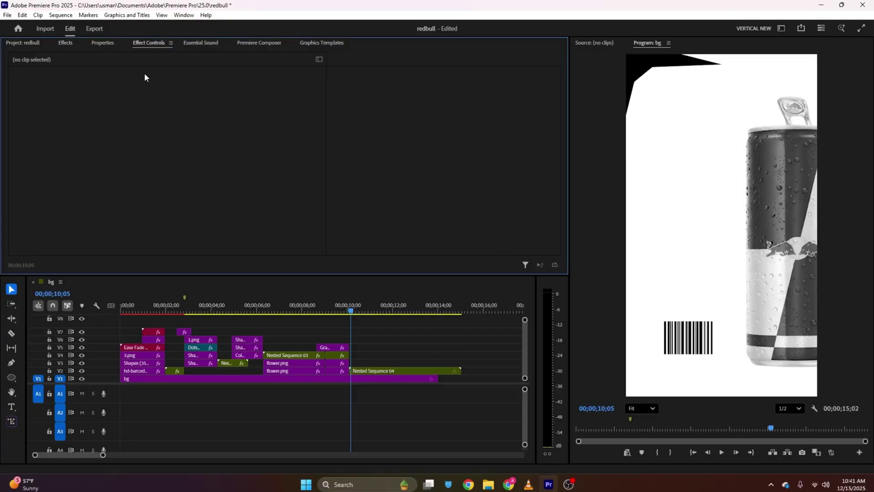
pyautogui.click(405, 369)
pyautogui.click(28, 99)
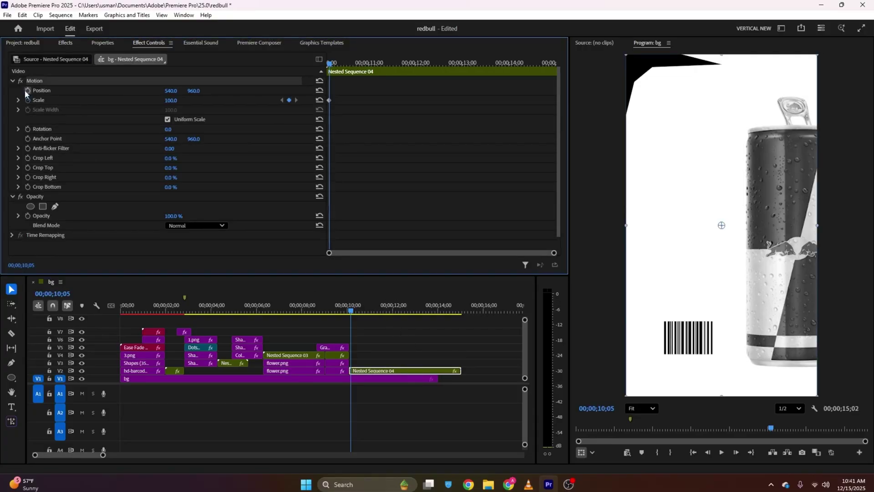
pyautogui.moveTo(328, 100); pyautogui.dragTo(326, 100)
pyautogui.moveTo(323, 109); pyautogui.dragTo(312, 109)
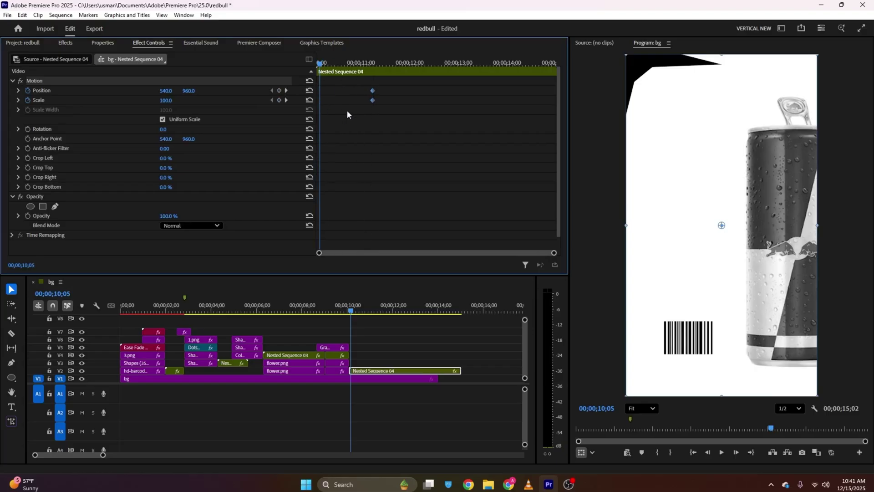
pyautogui.moveTo(162, 100); pyautogui.dragTo(210, 91)
pyautogui.press('space')
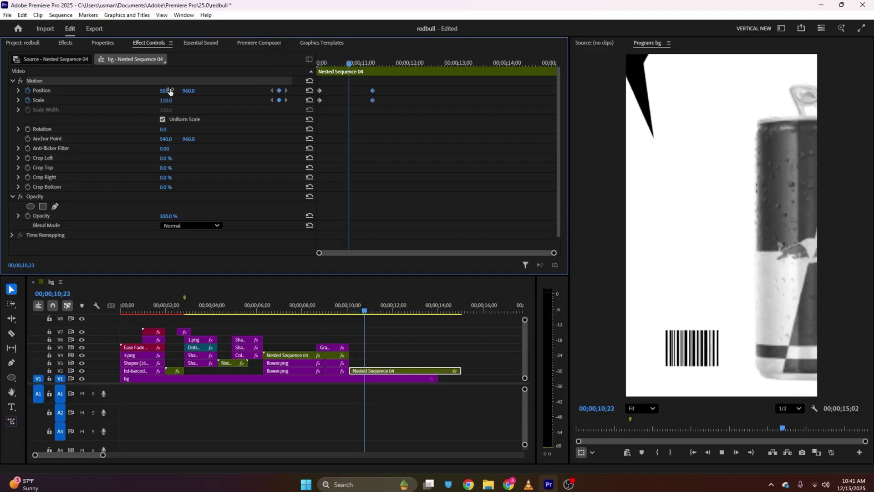
pyautogui.press('space')
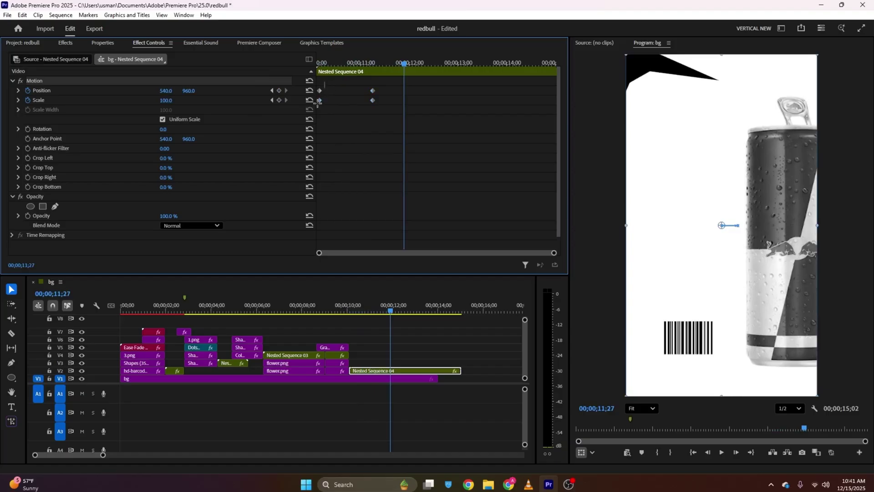
# Step: Reverse the nest's Position and Scale keyframes, with 100% at the clip start and the enlarged pair at about 00;00;12;14, preview and save
pyautogui.moveTo(320, 101); pyautogui.dragTo(432, 102)
pyautogui.moveTo(378, 86); pyautogui.dragTo(317, 102)
pyautogui.moveTo(332, 66); pyautogui.dragTo(285, 67)
pyautogui.press('space')
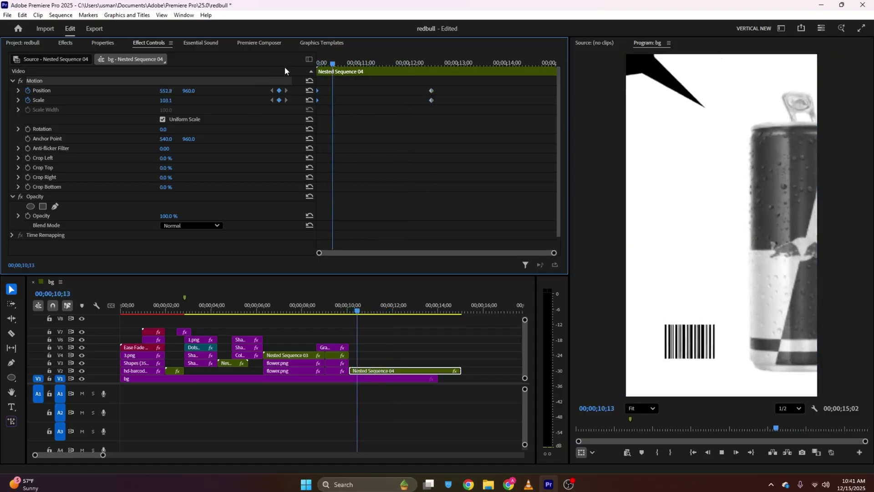
pyautogui.press('space')
pyautogui.hotkey('ctrl', 's')
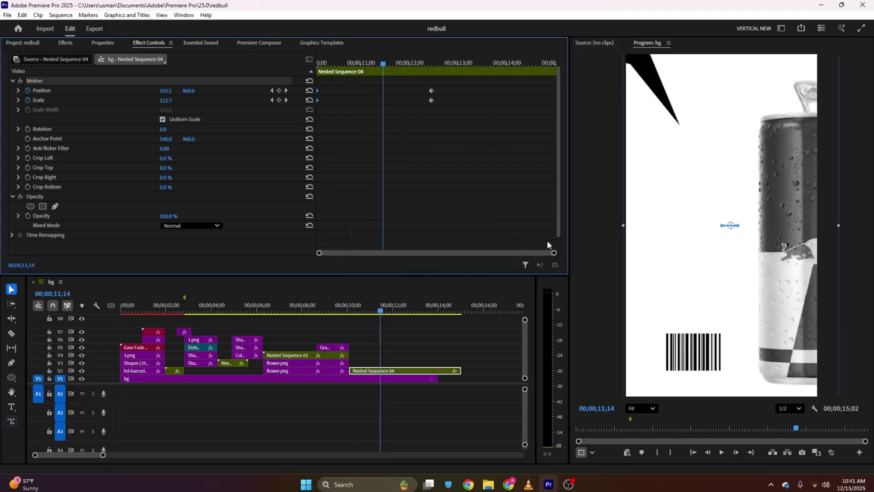